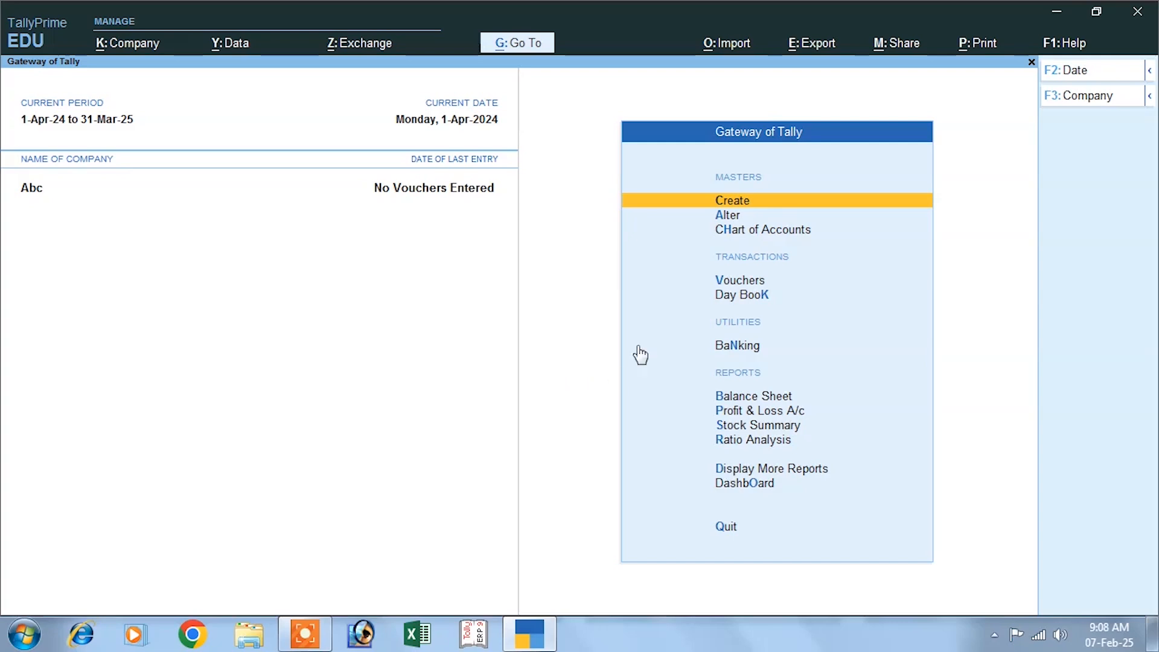
Step: Open the features of company Abc and go through the accounting and inventory options, keeping their existing settings
click(120, 49)
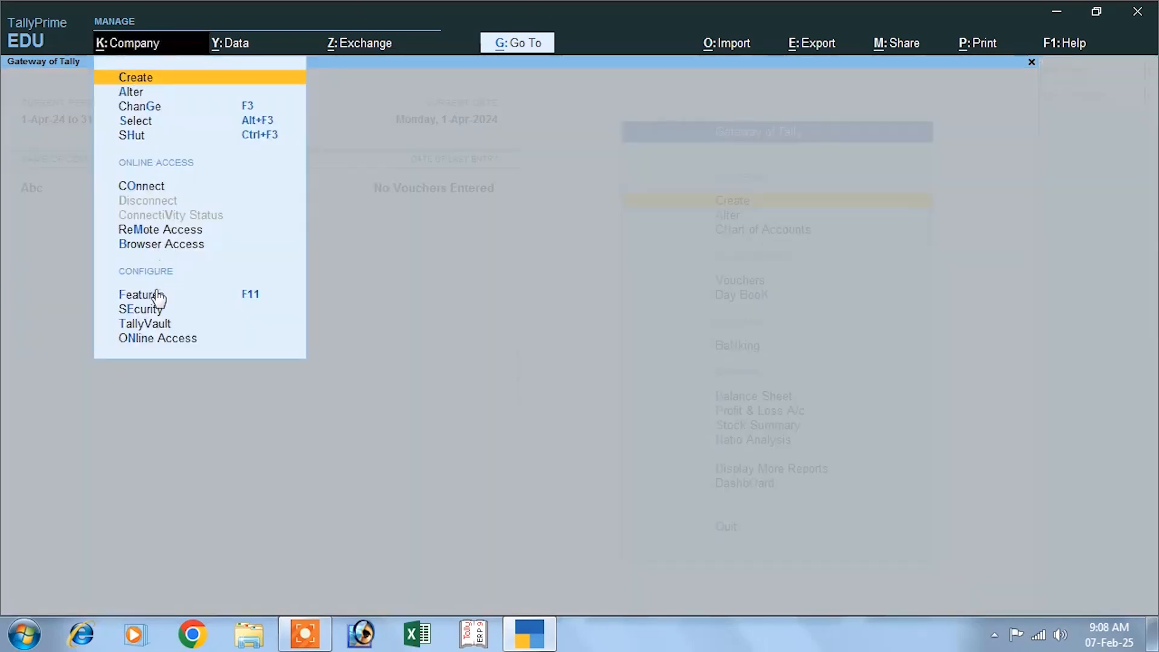
click(251, 297)
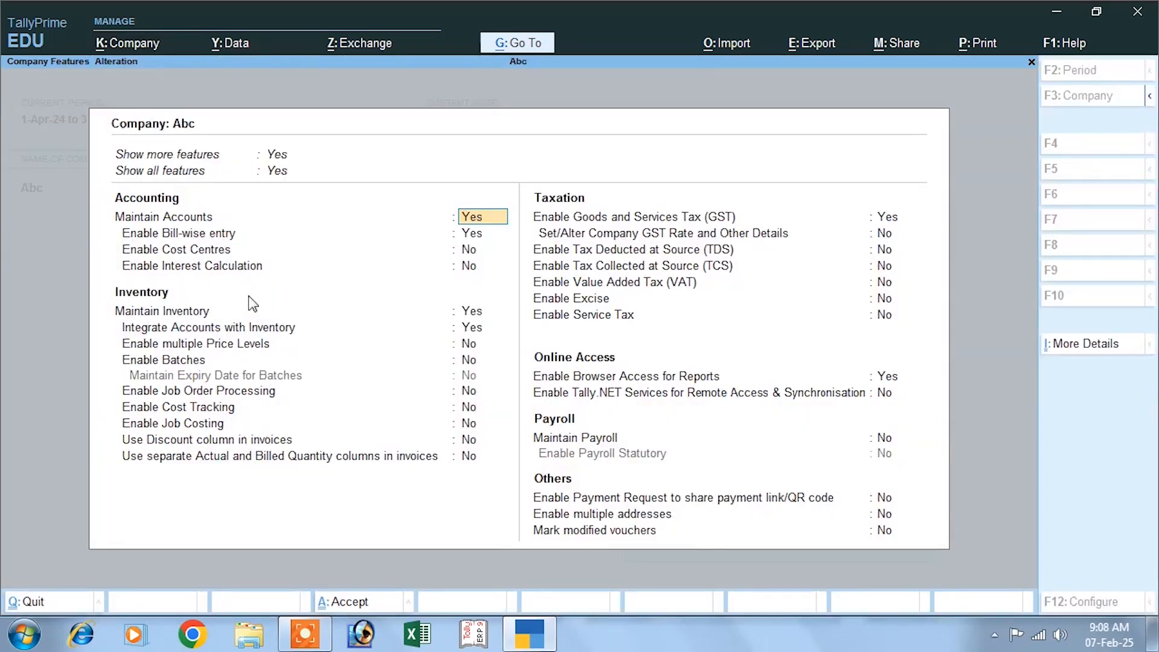
click(164, 236)
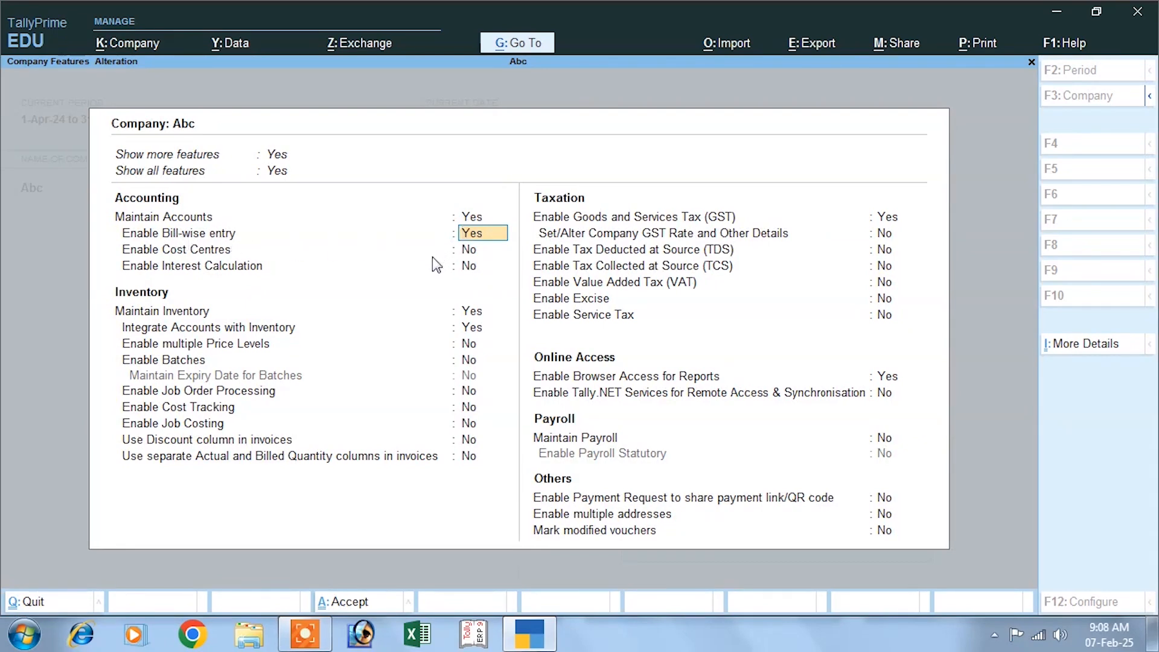
key(Return)
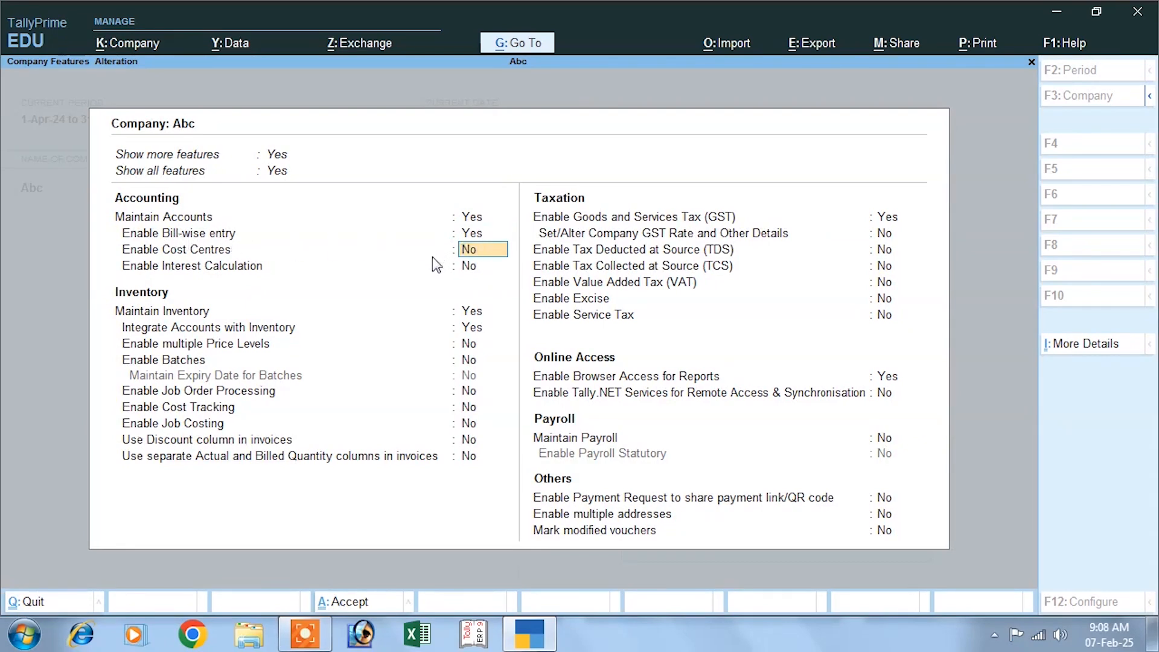
key(Return)
key(Return)
key(Return)
key(Return)
key(Return)
key(Return)
key(Return)
key(Return)
key(Return)
key(Return)
key(Return)
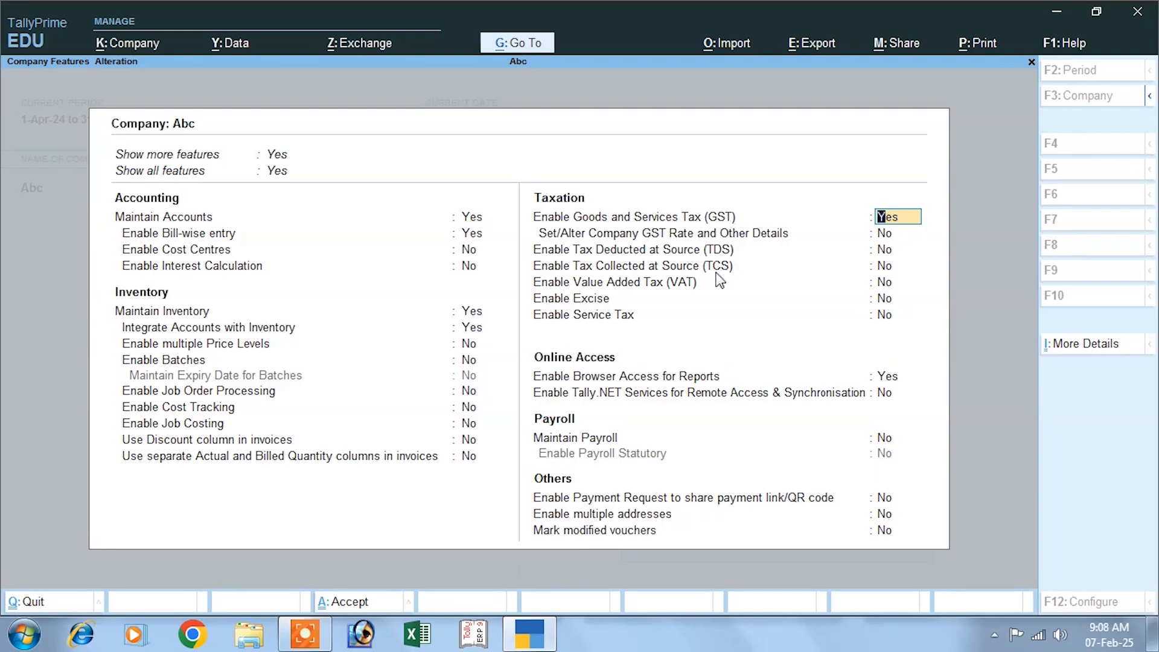
Step: Keep GST enabled, set the registration type to Regular with Assessee of Other Territory at No, and enter the company's GSTIN/UIN
key(Return)
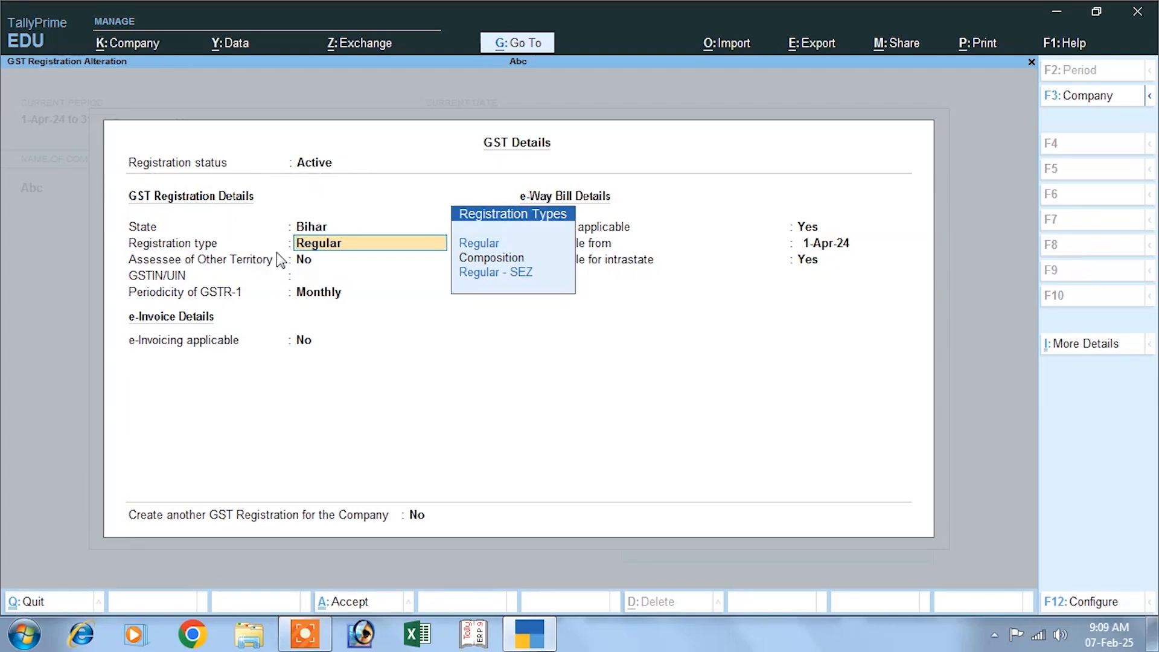
click(311, 255)
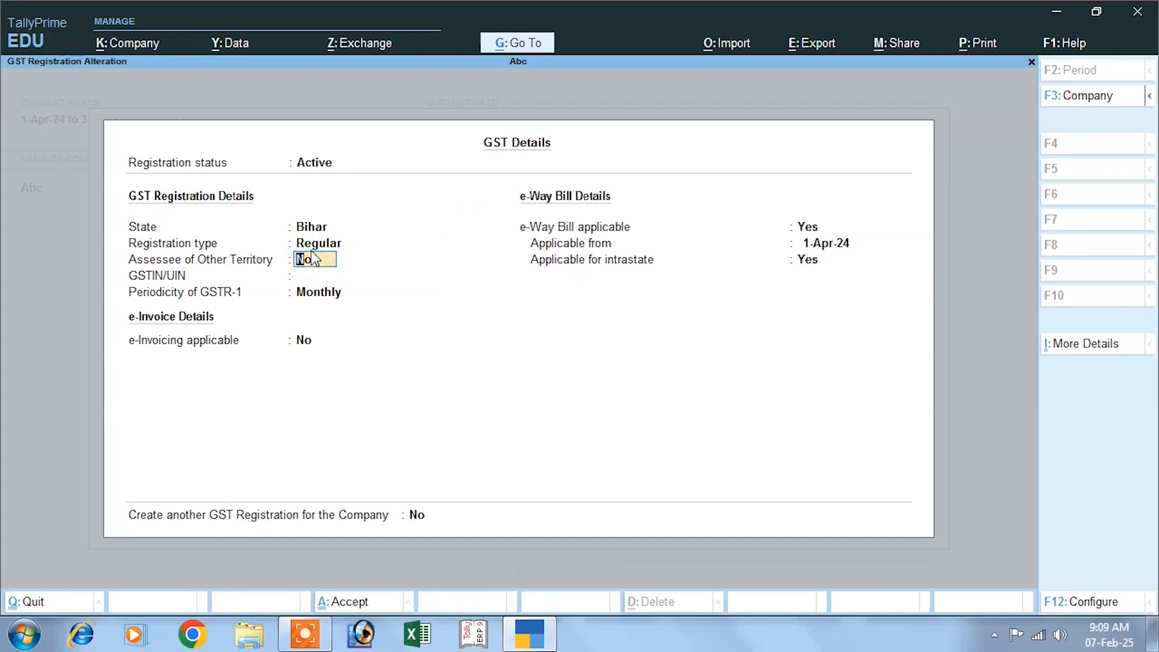
key(Return)
text(DSFDFDS456F4)
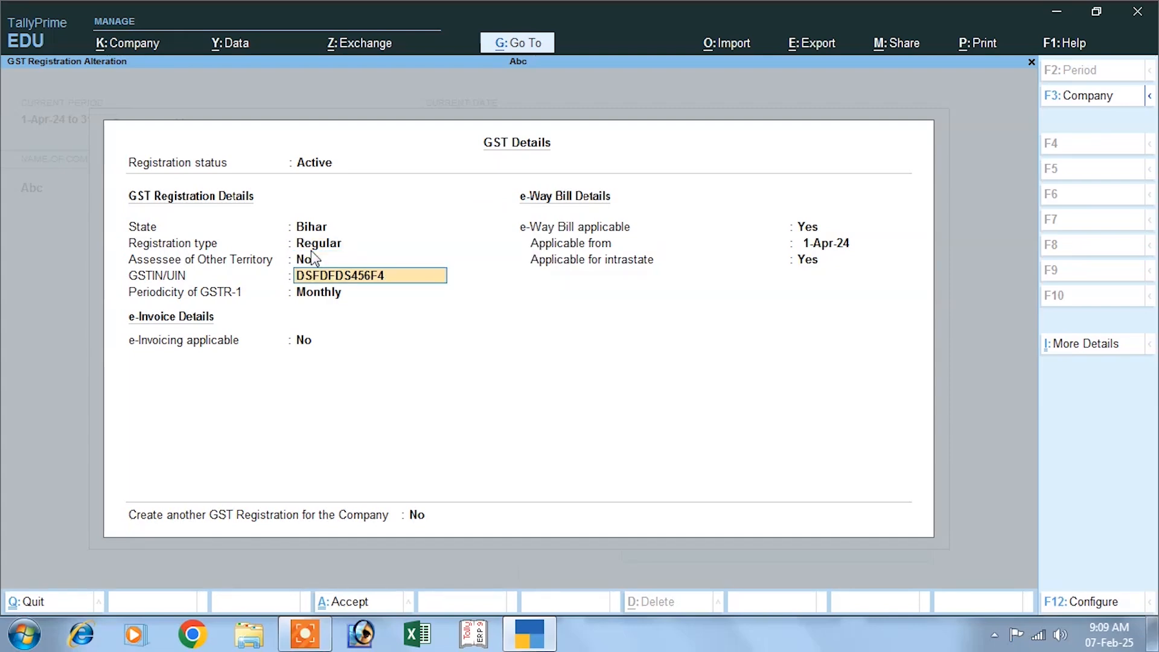
key(Return)
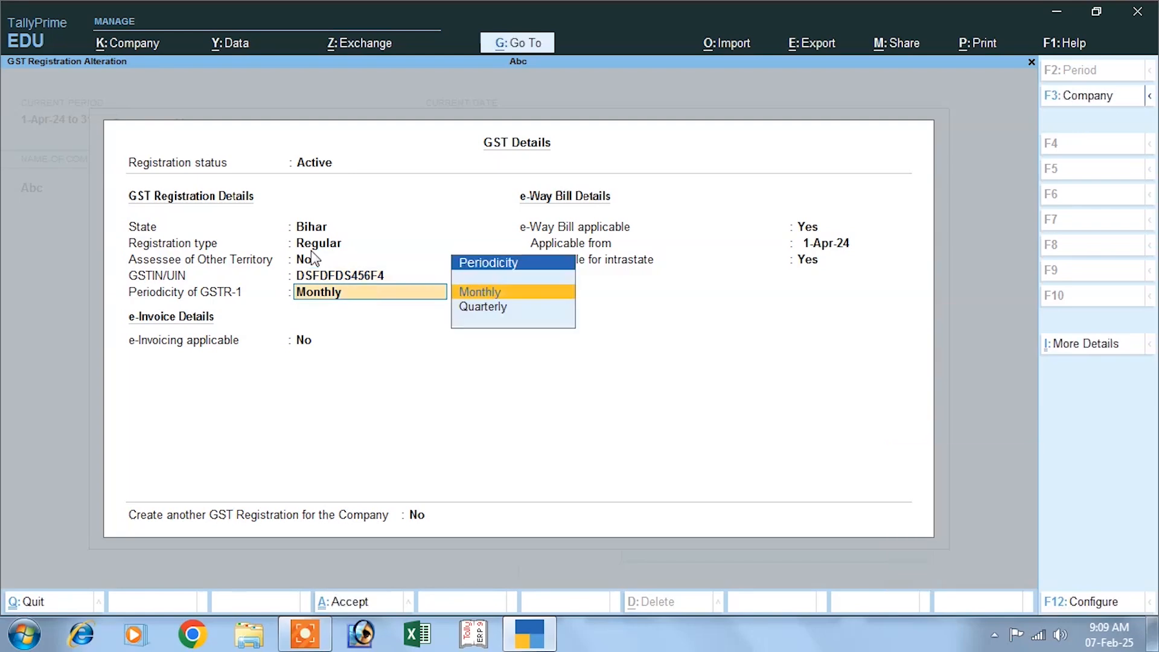
Step: Keep GSTR-1 periodicity Monthly, e-invoicing off and e-Way Bill applicable from 1-Apr-24, and save the GST details
key(Return)
key(Return)
key(Return)
key(Return)
key(Return)
key(Return)
key(Return)
key(Return)
key(Return)
key(Return)
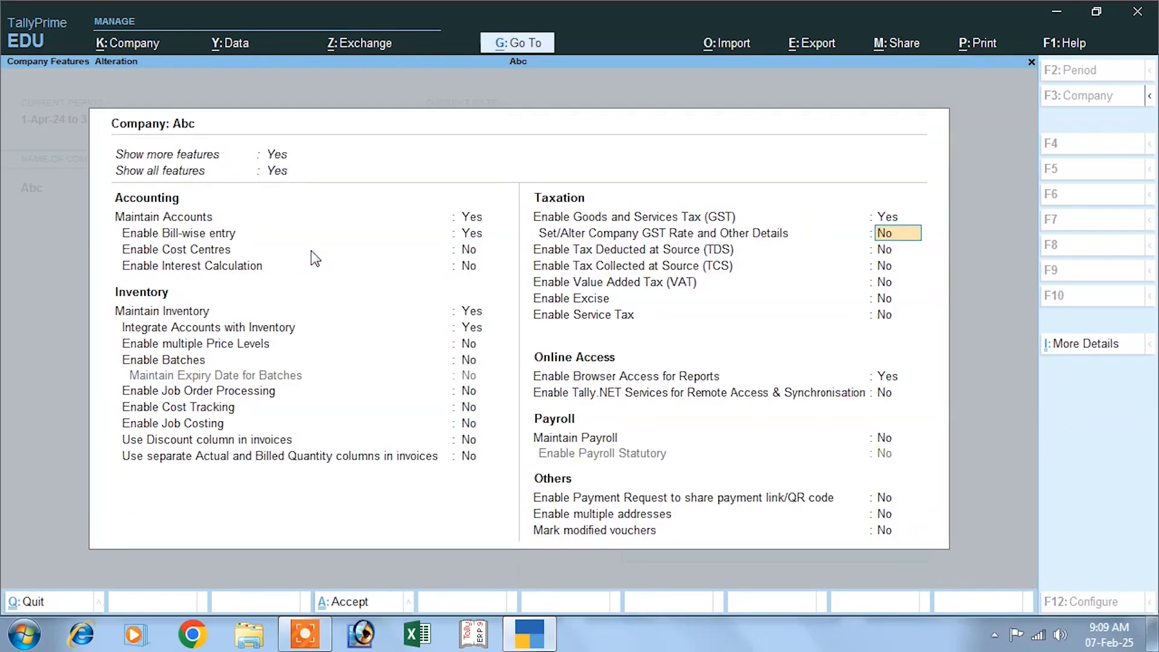
Step: Leave the remaining company features at their existing settings and save the company feature configuration
key(Return)
key(Return)
key(Return)
key(Return)
key(Return)
key(Return)
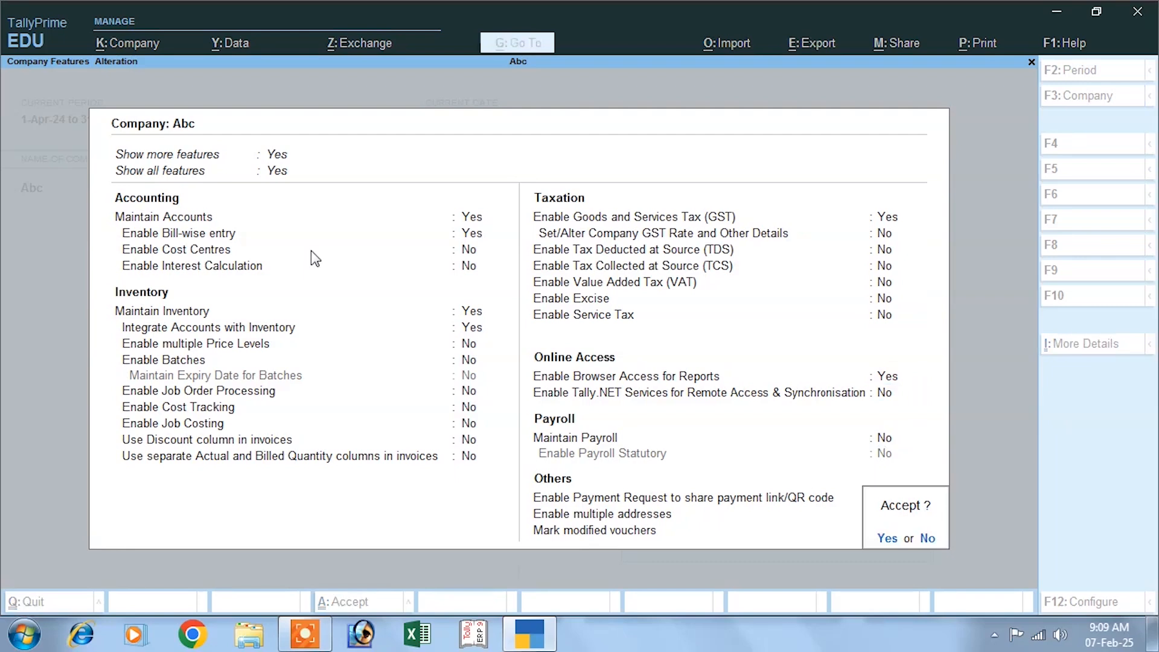
key(Return)
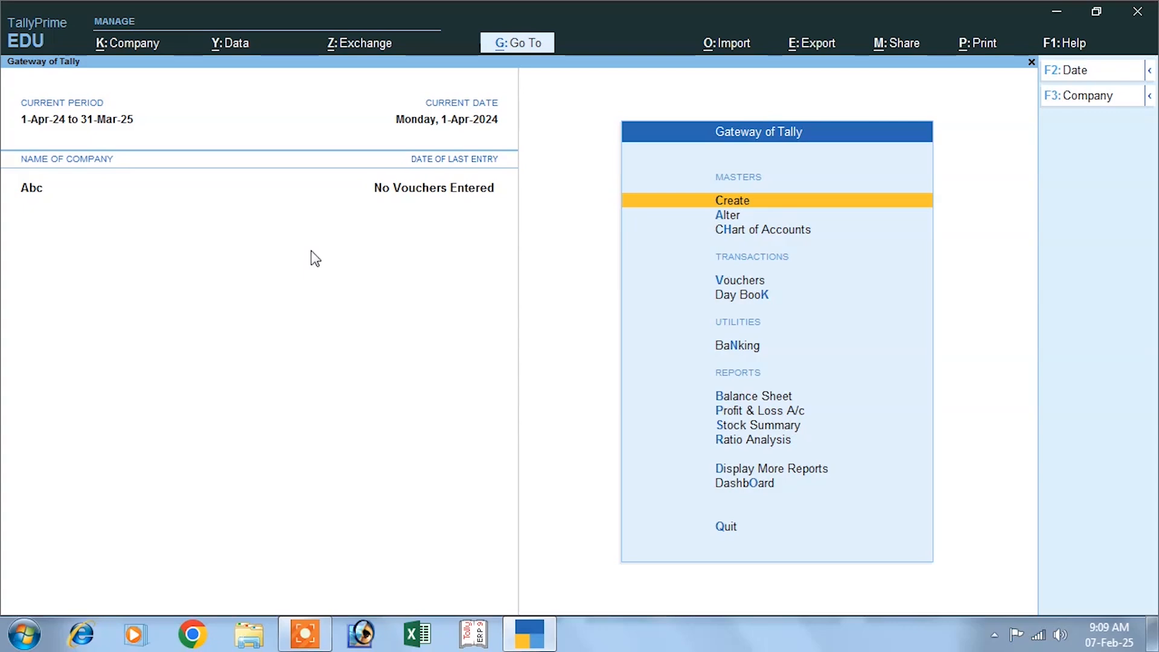
Step: Start a purchase voucher with supplier invoice number 01 dated 1-Apr-24
click(730, 284)
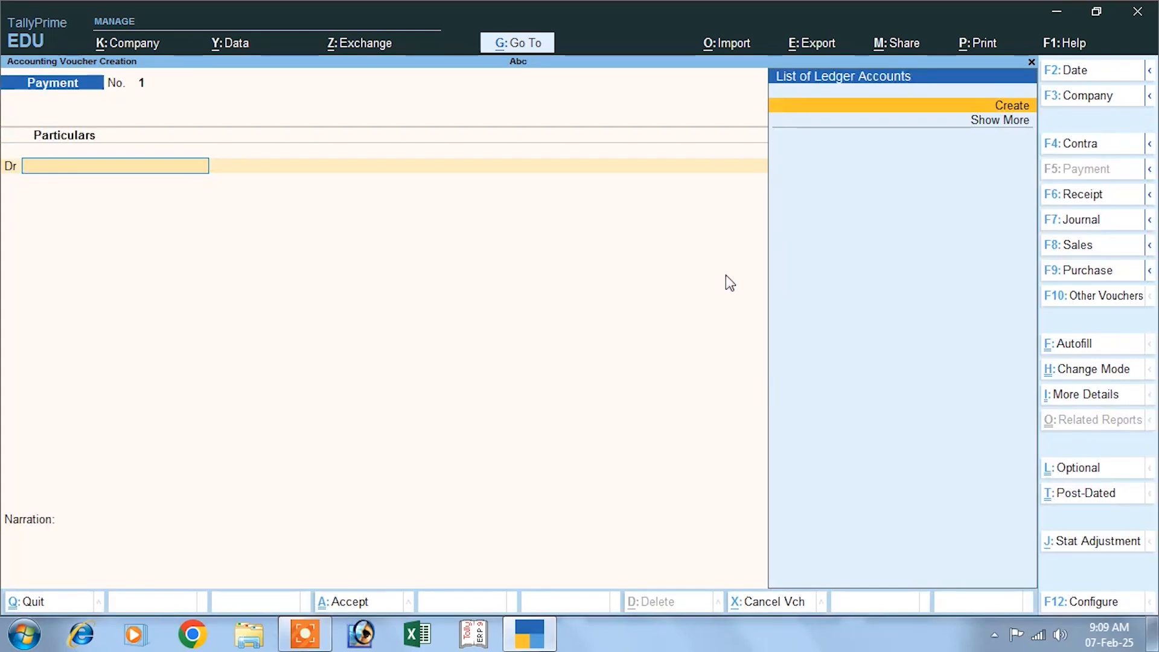
click(1075, 273)
text(01)
key(Return)
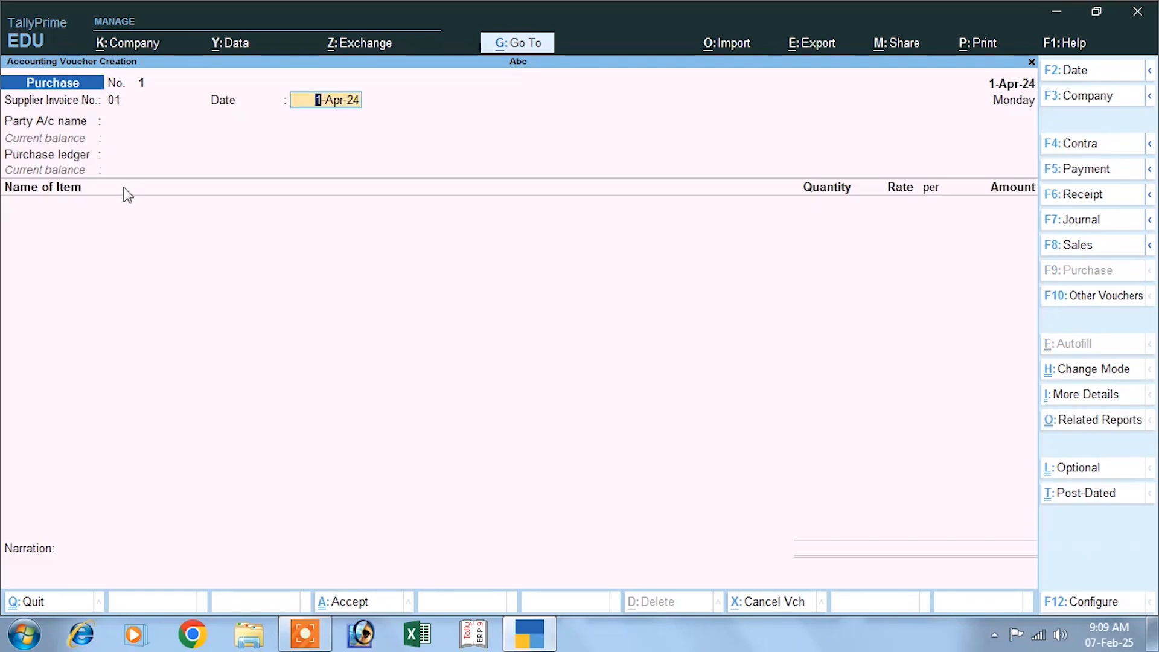
key(Return)
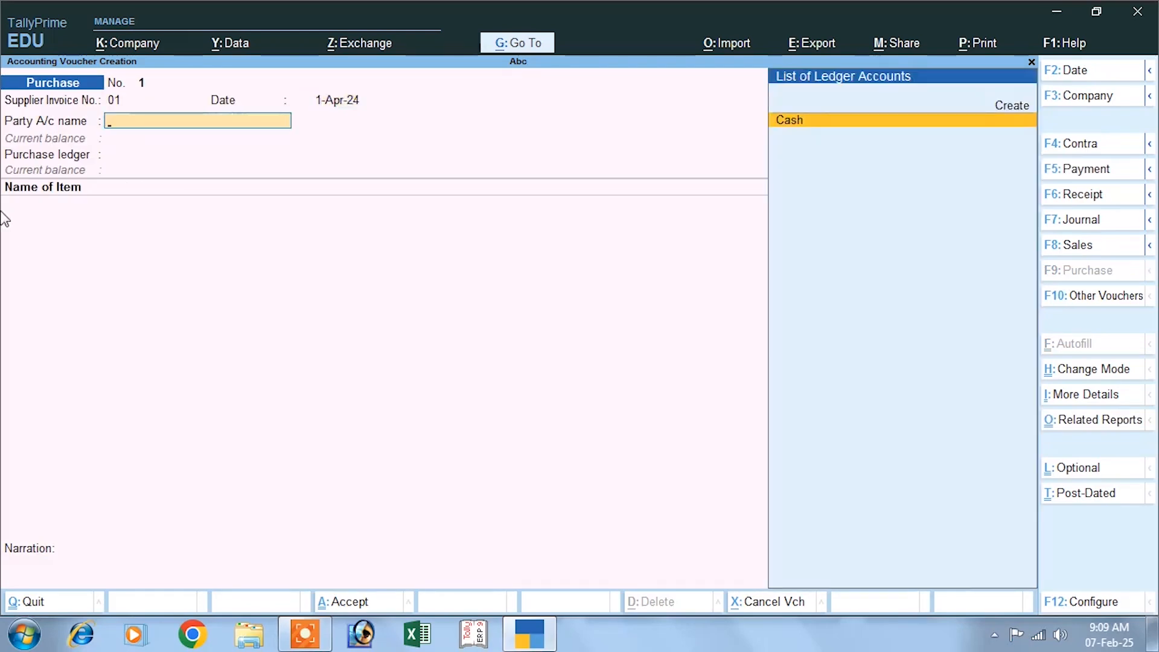
Step: Create a ledger for the voucher's party using the supplier's name and place it under Sundry Creditors
click(1016, 107)
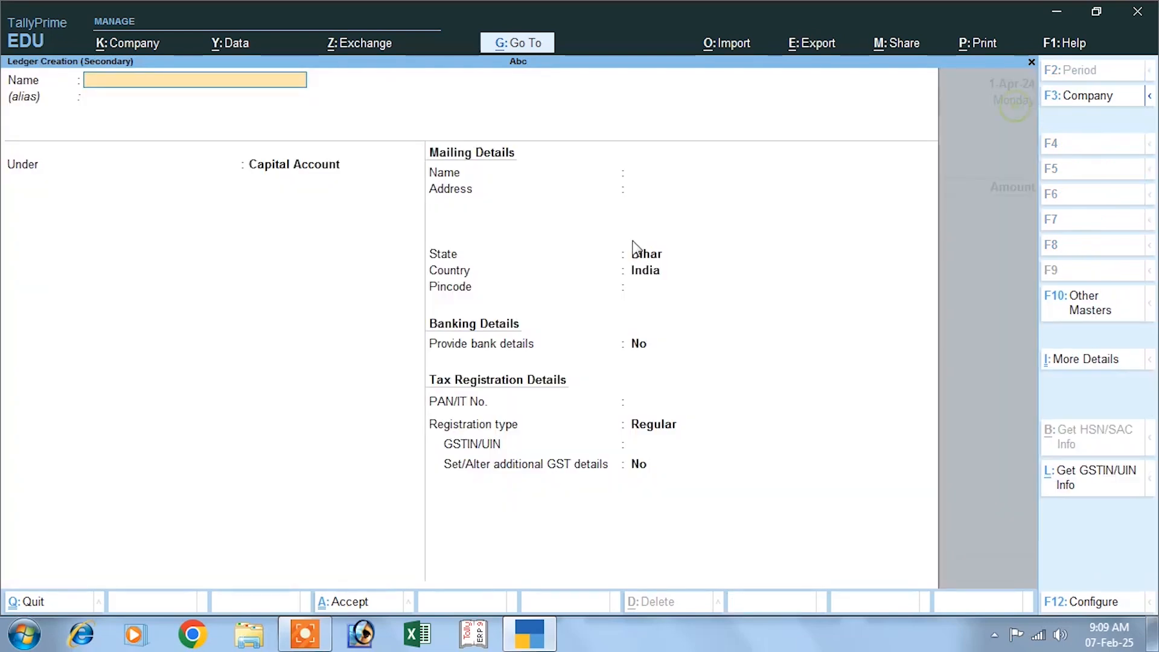
text(Mr A)
key(Return)
key(Return)
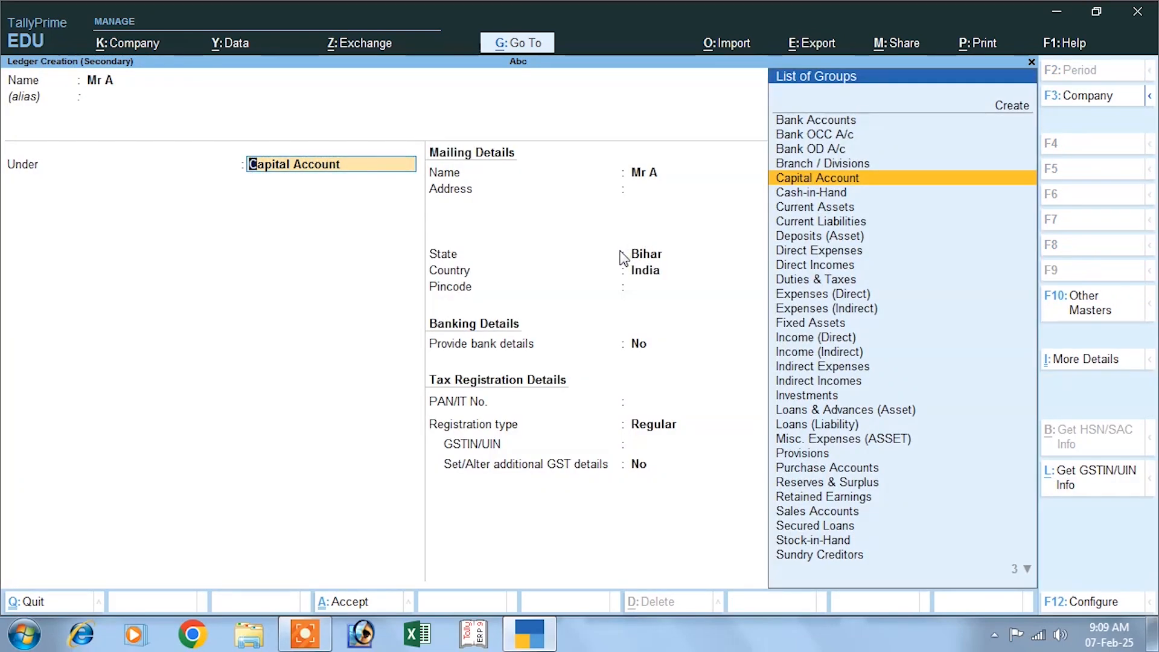
text(S)
key(Down)
key(Down)
key(Down)
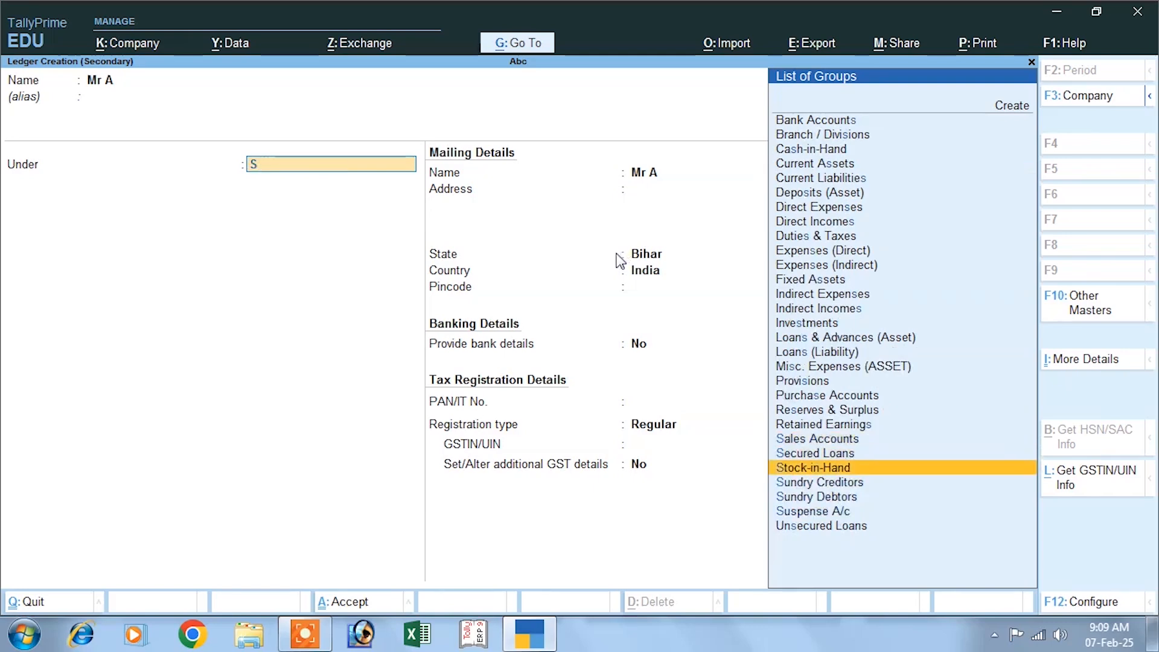
key(Return)
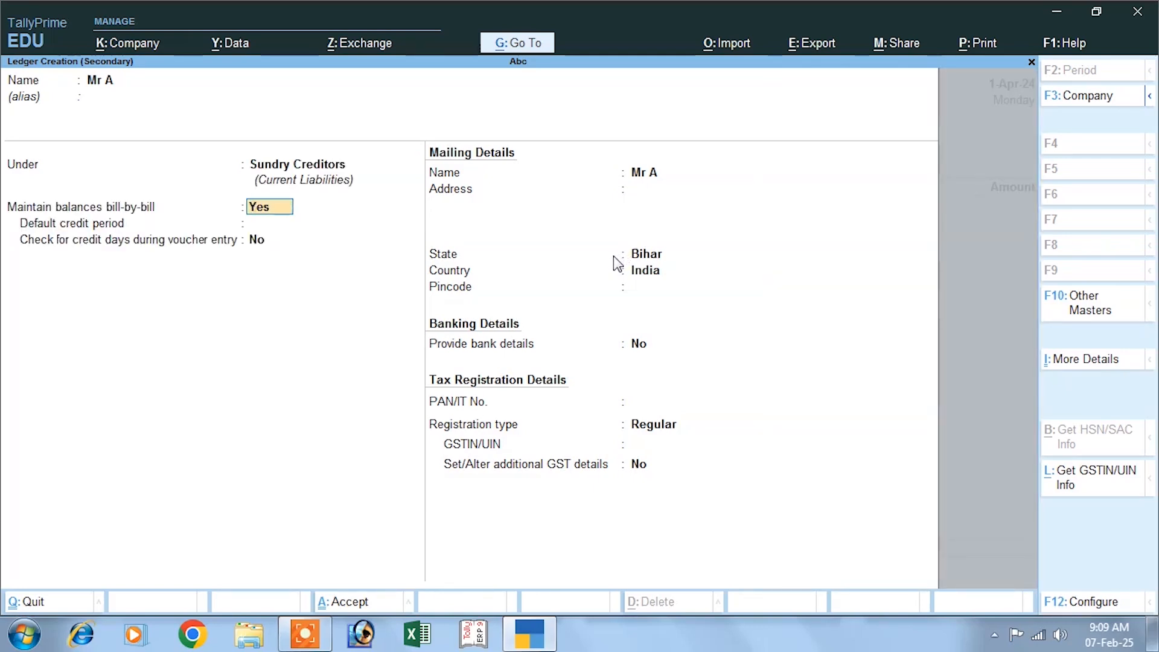
Step: Keep bill-by-bill balances on and the credit-days check off, leave the mailing and tax defaults, and save the supplier ledger
key(Return)
key(Return)
key(Return)
key(Return)
key(Return)
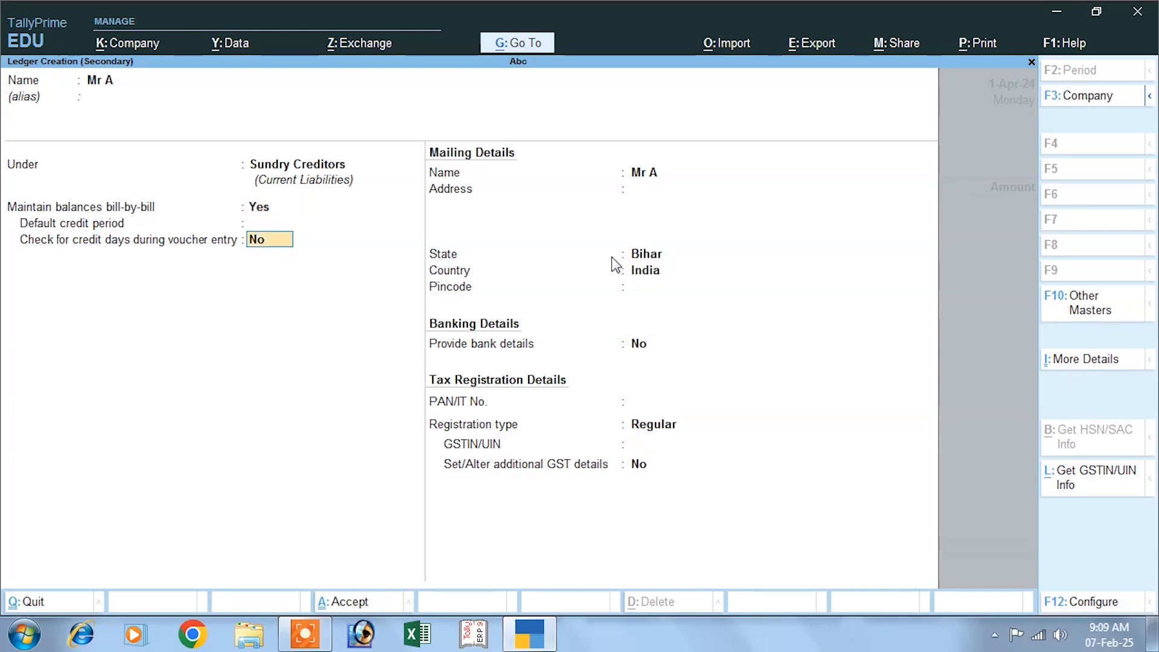
key(Return)
key(Return)
key(Return)
key(Return)
key(Return)
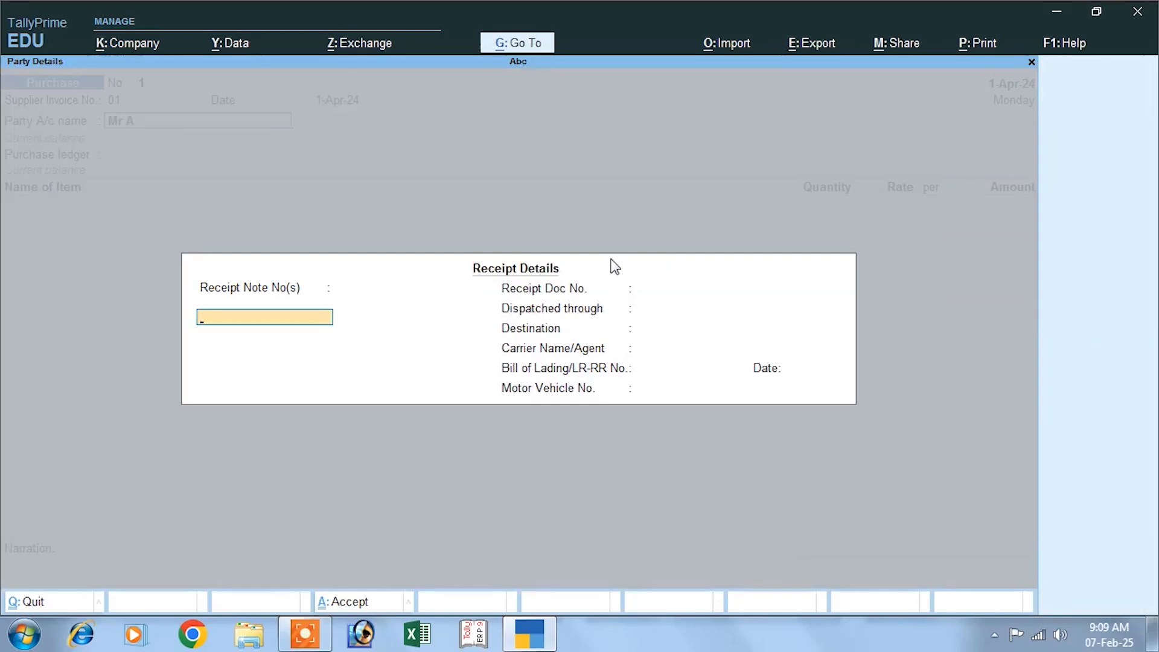
Step: Leave all receipt details of the purchase voucher blank and continue to the party details
key(Return)
key(Return)
key(Return)
key(Return)
key(Return)
key(Return)
key(Return)
key(Return)
key(Return)
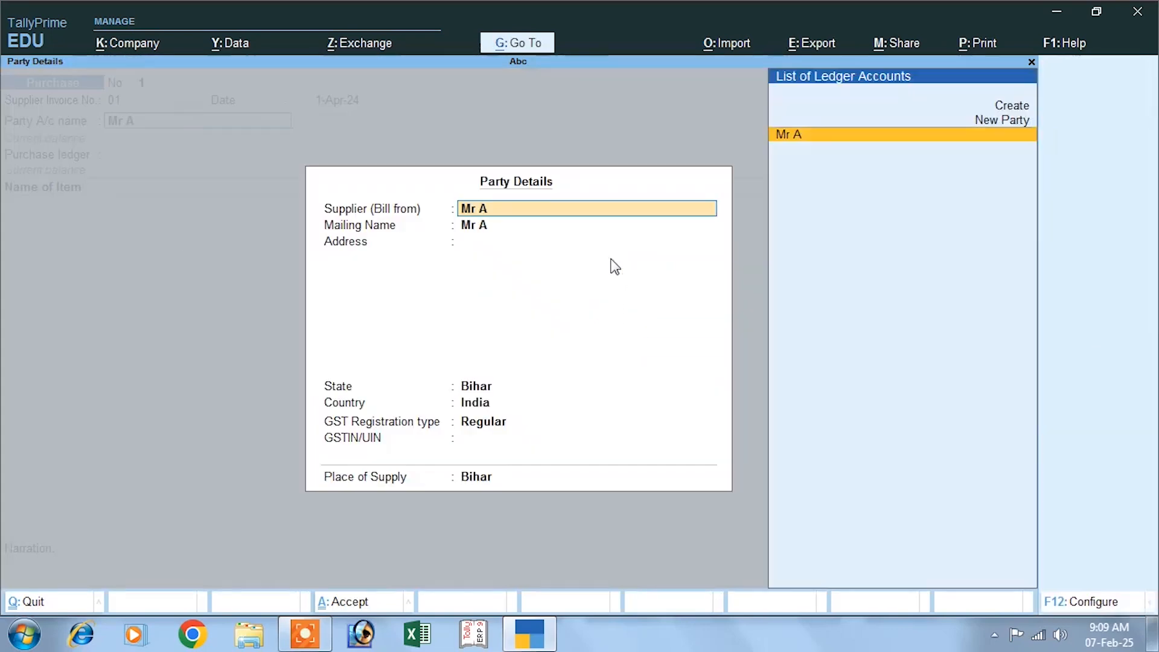
Step: Accept the supplier's party details with state Bihar, Regular GST registration, a blank GSTIN/UIN and Bihar as place of supply
key(Return)
key(Return)
key(Return)
key(Return)
key(Return)
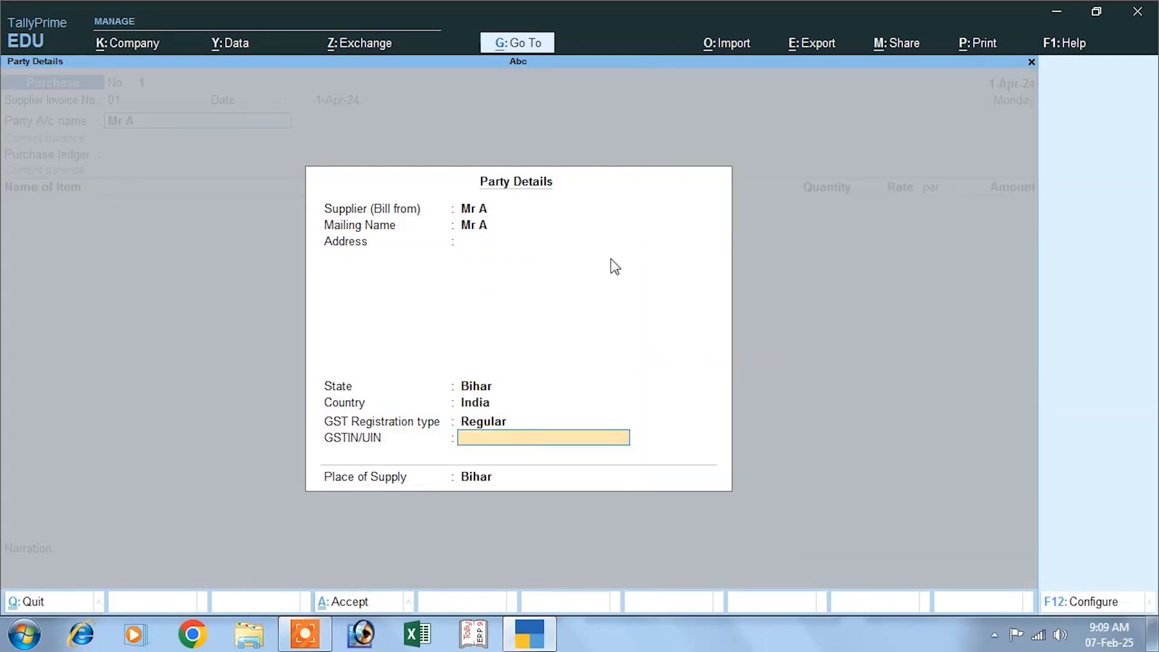
key(Return)
key(Return)
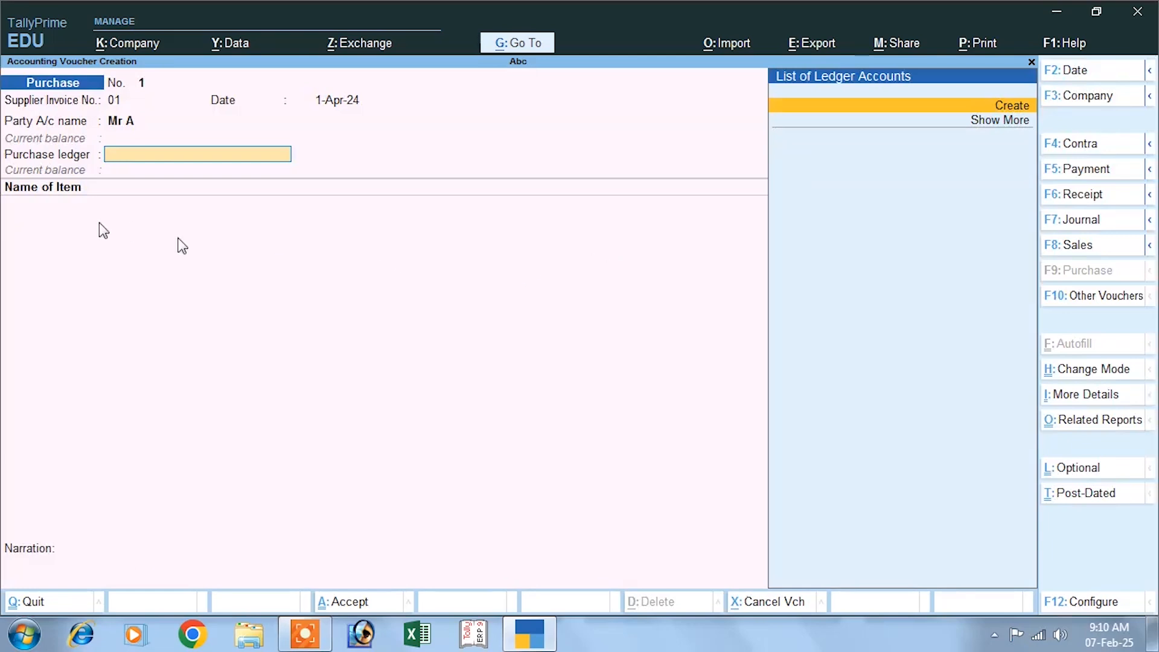
Step: Create a ledger named Purchase for the voucher's purchase ledger and place it under Purchase Accounts
click(1017, 108)
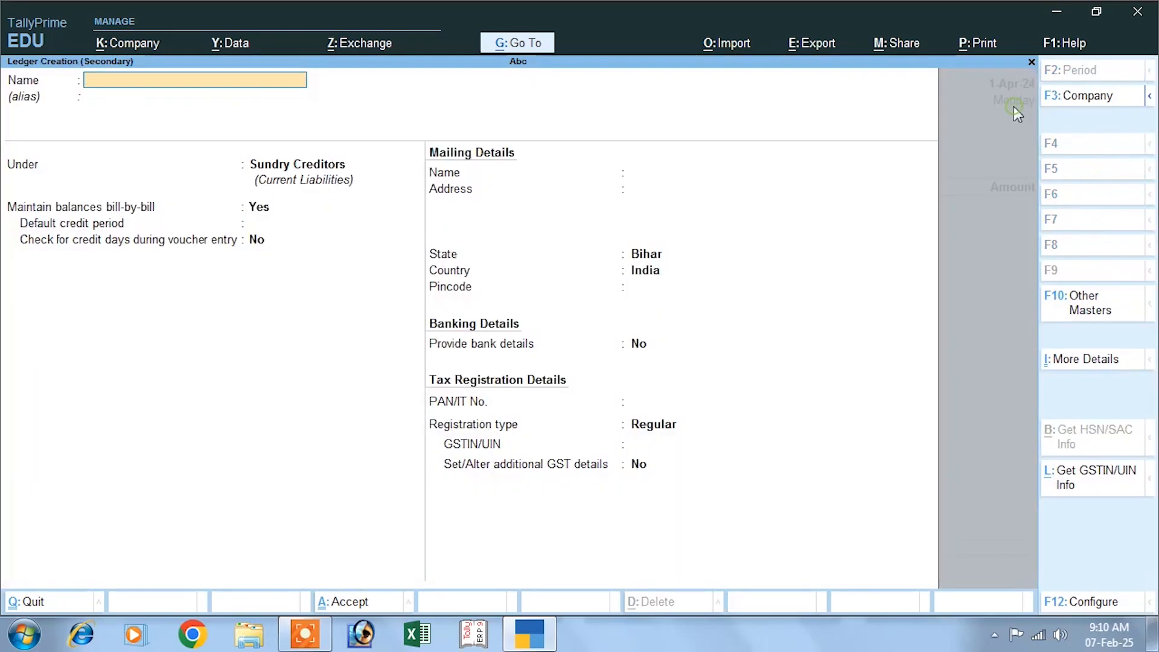
text(Purchase)
key(Return)
key(Return)
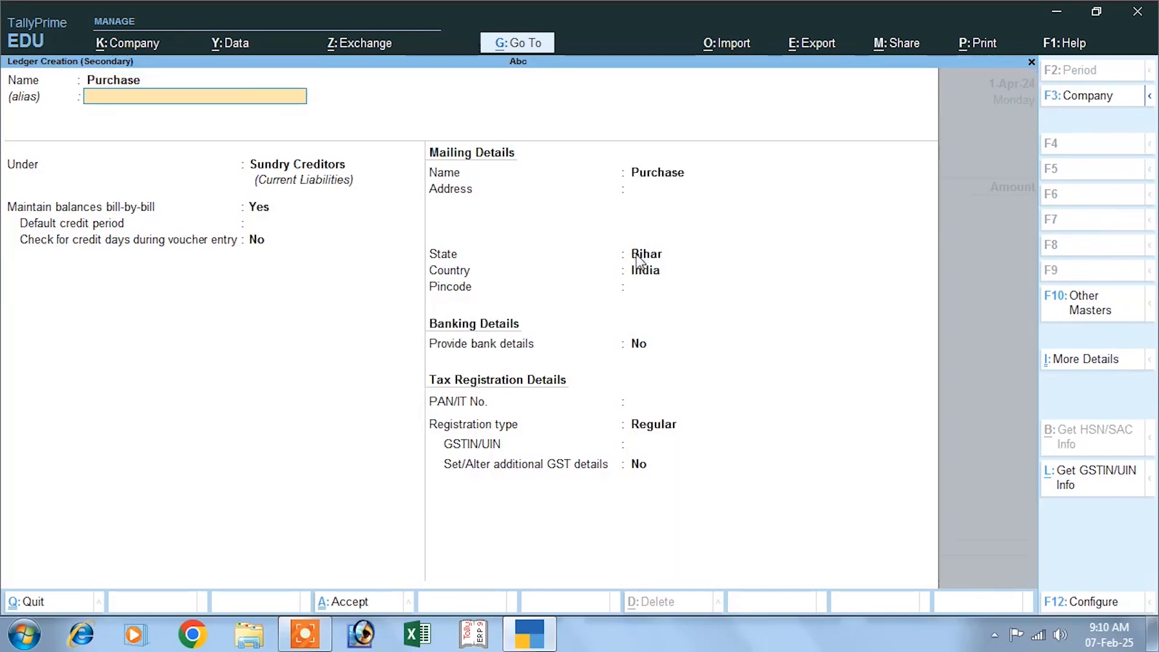
text(P)
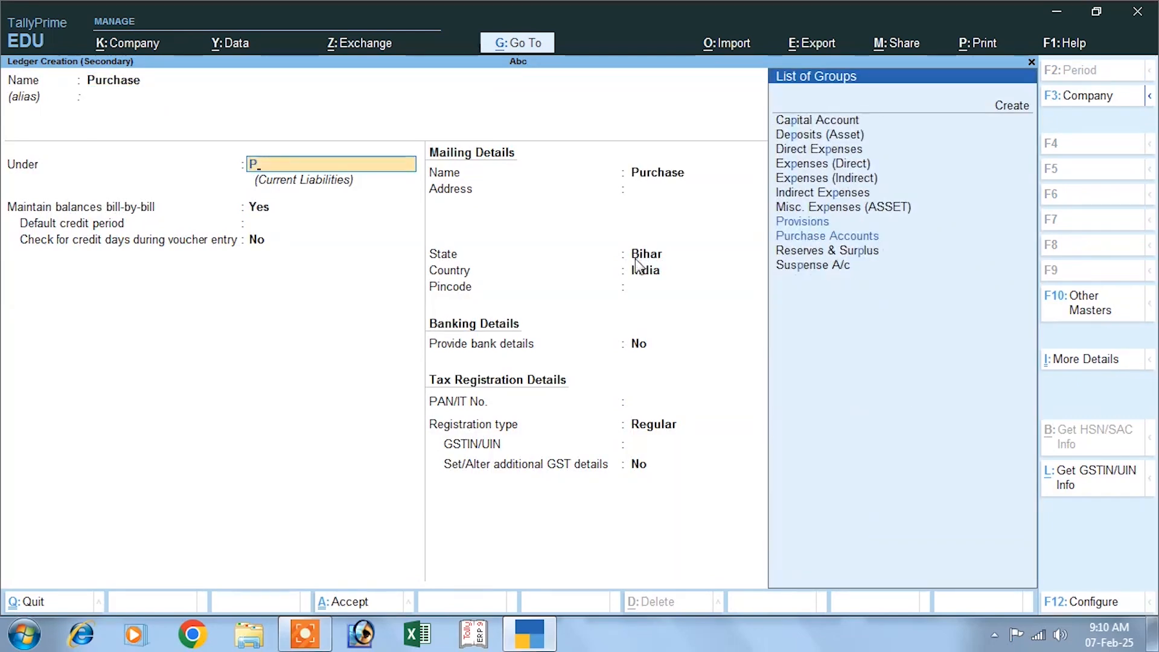
click(808, 237)
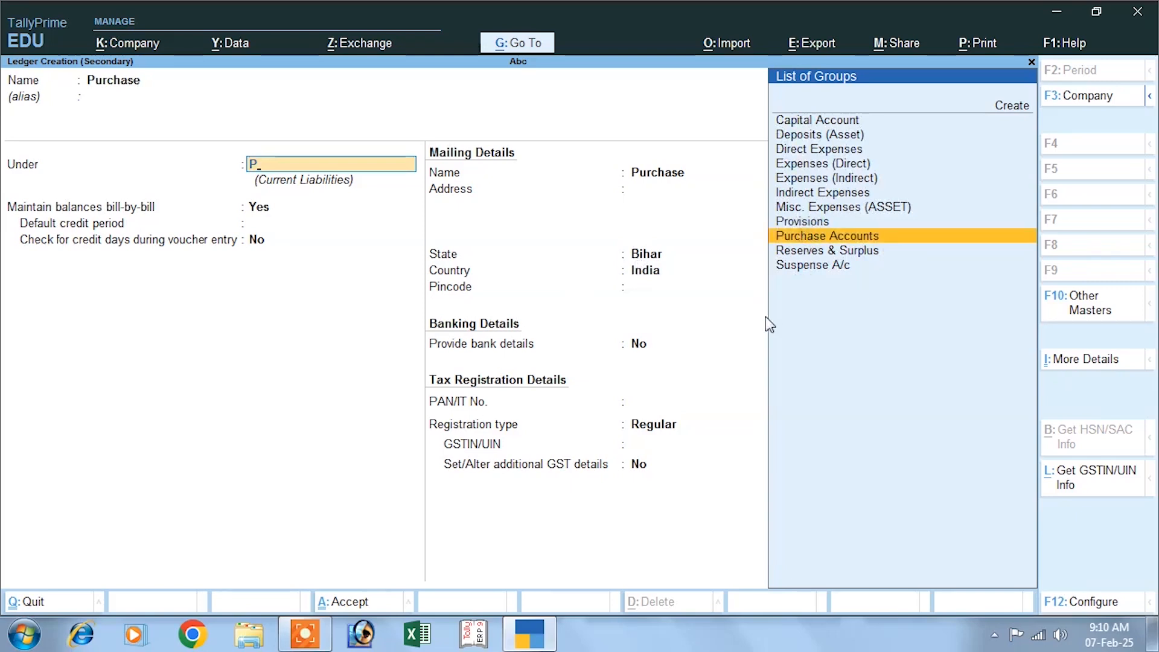
key(Return)
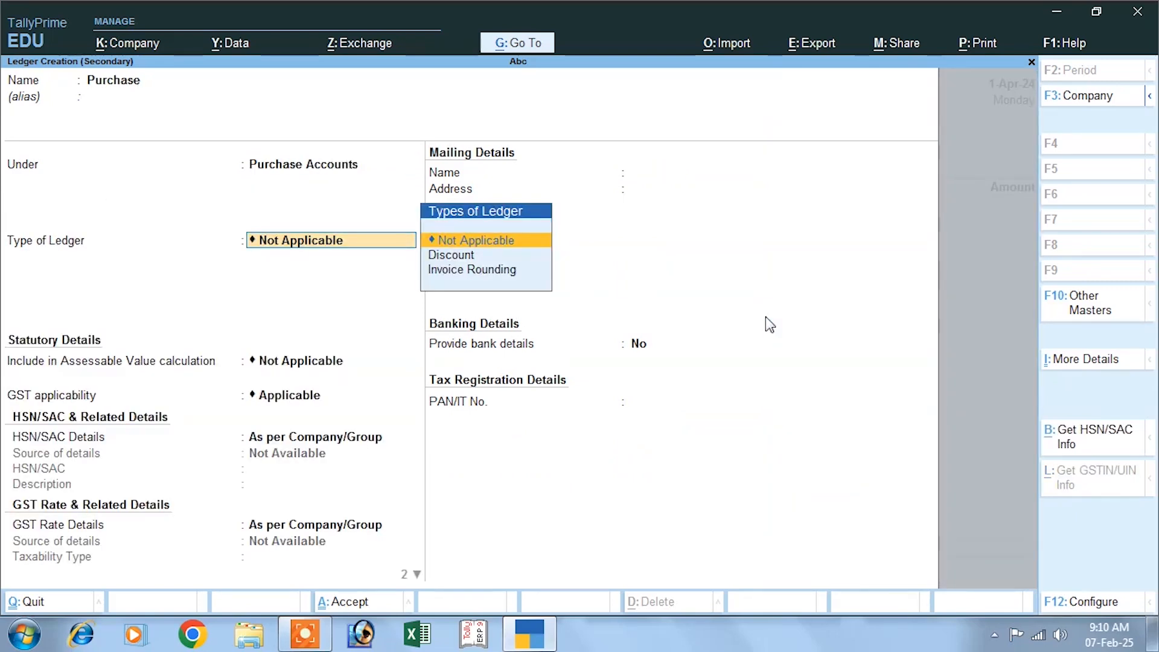
Step: Keep the Purchase ledger GST applicable with HSN/SAC and GST rate as per Company/Group, and set the type of supply to Goods
key(Return)
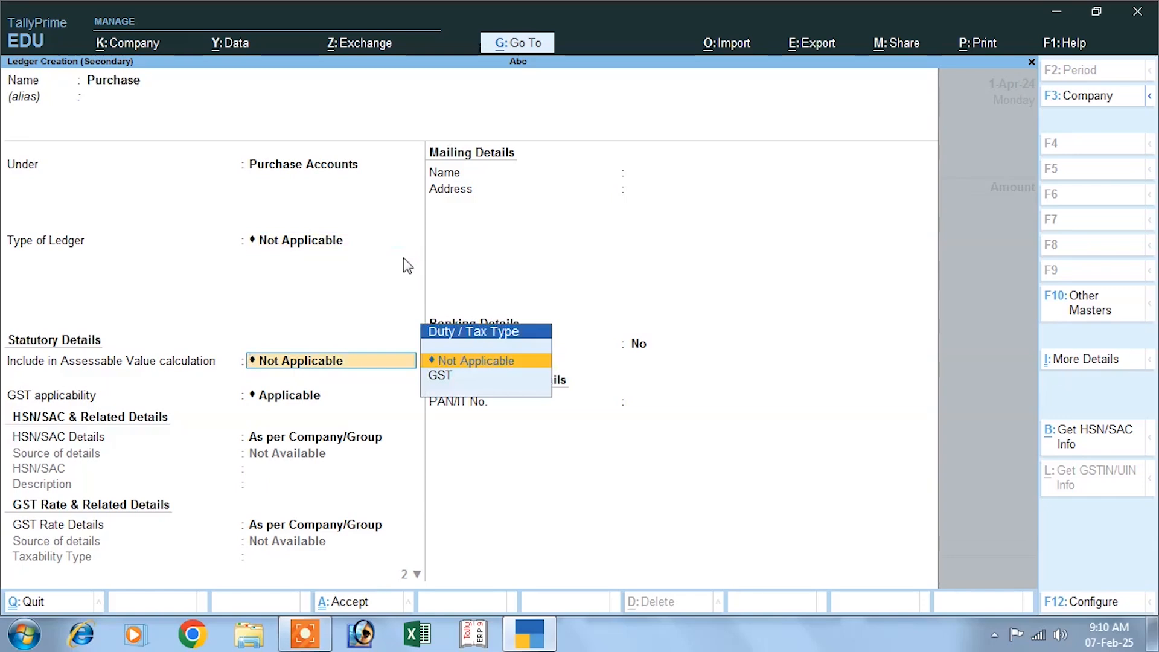
key(Return)
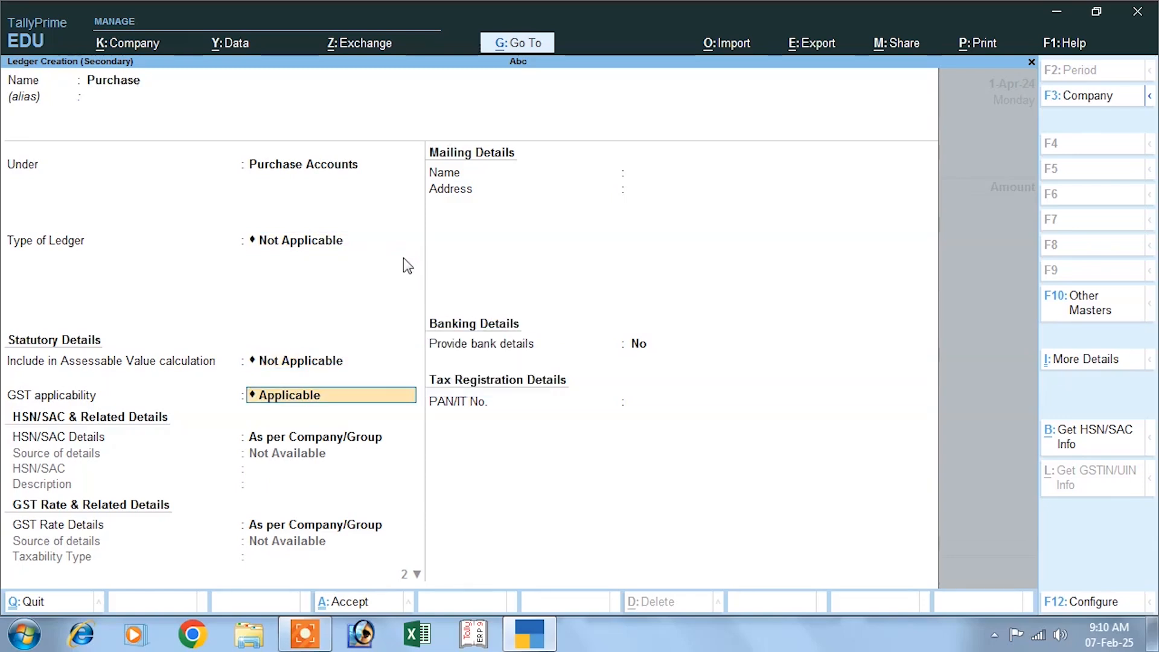
key(Return)
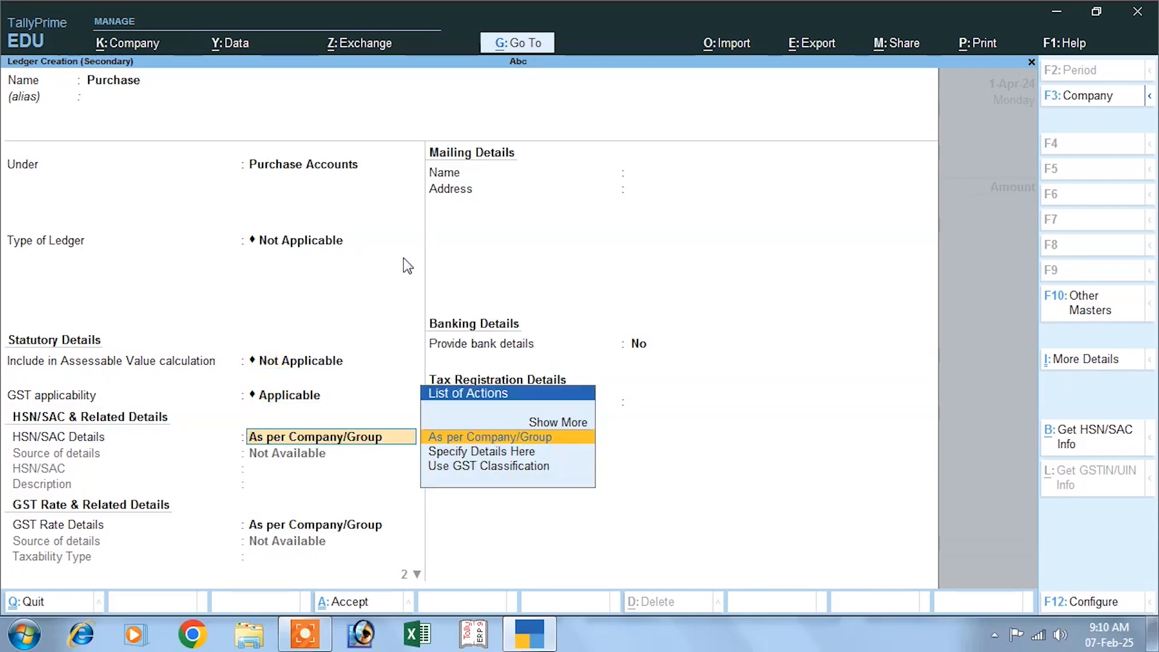
key(Return)
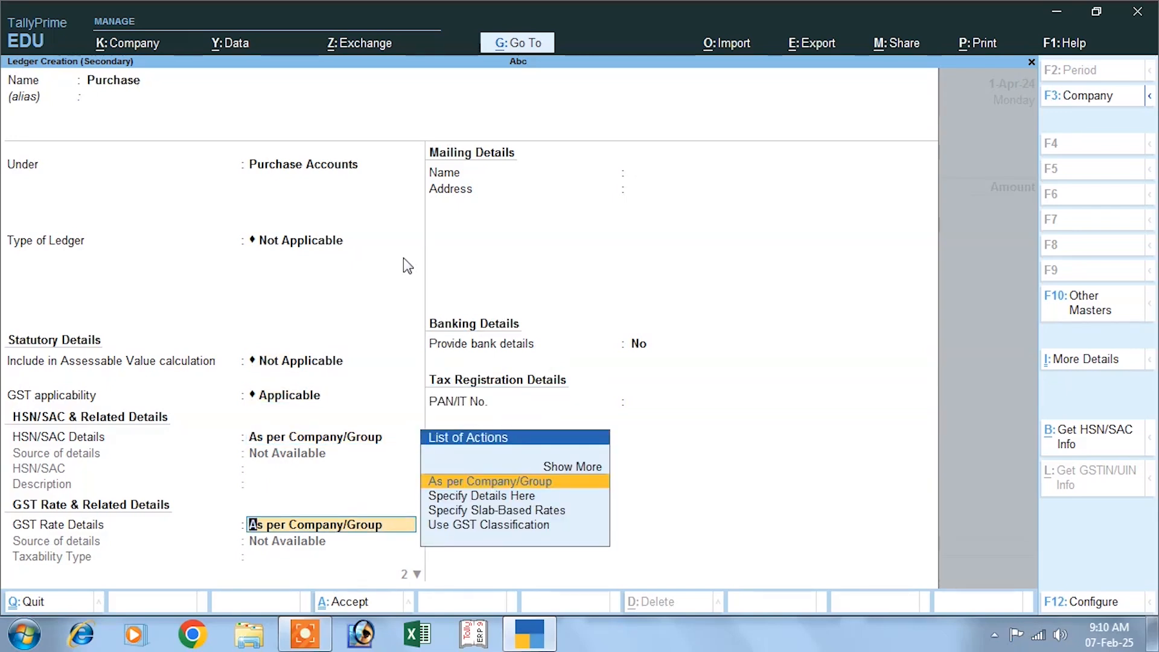
key(Return)
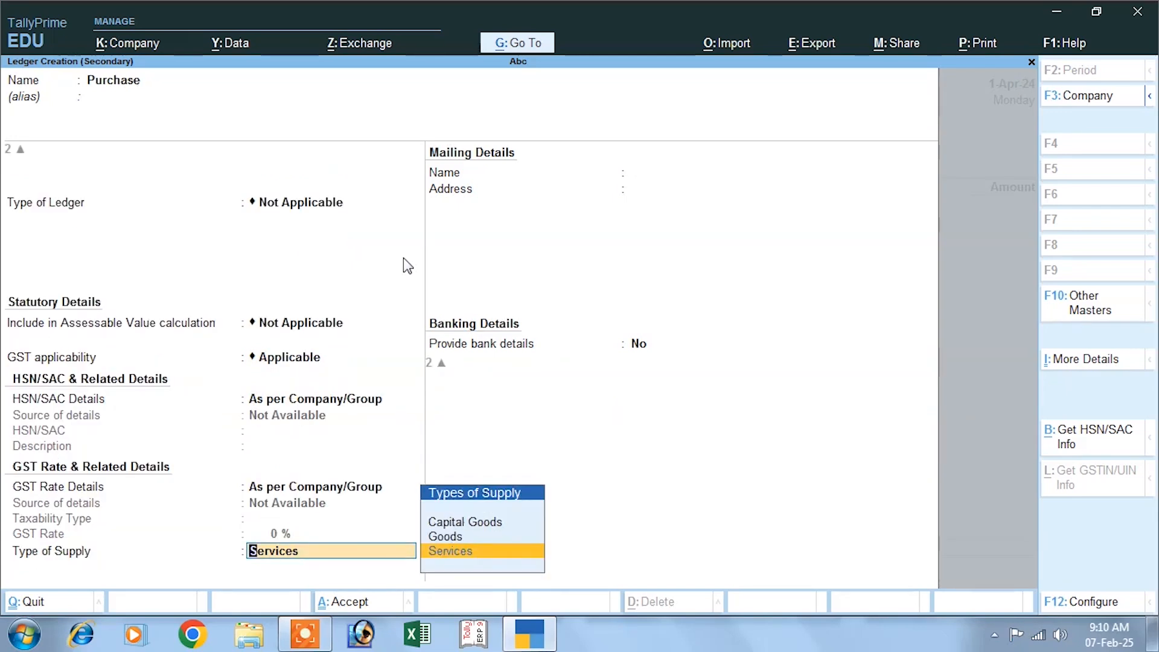
key(Up)
key(Return)
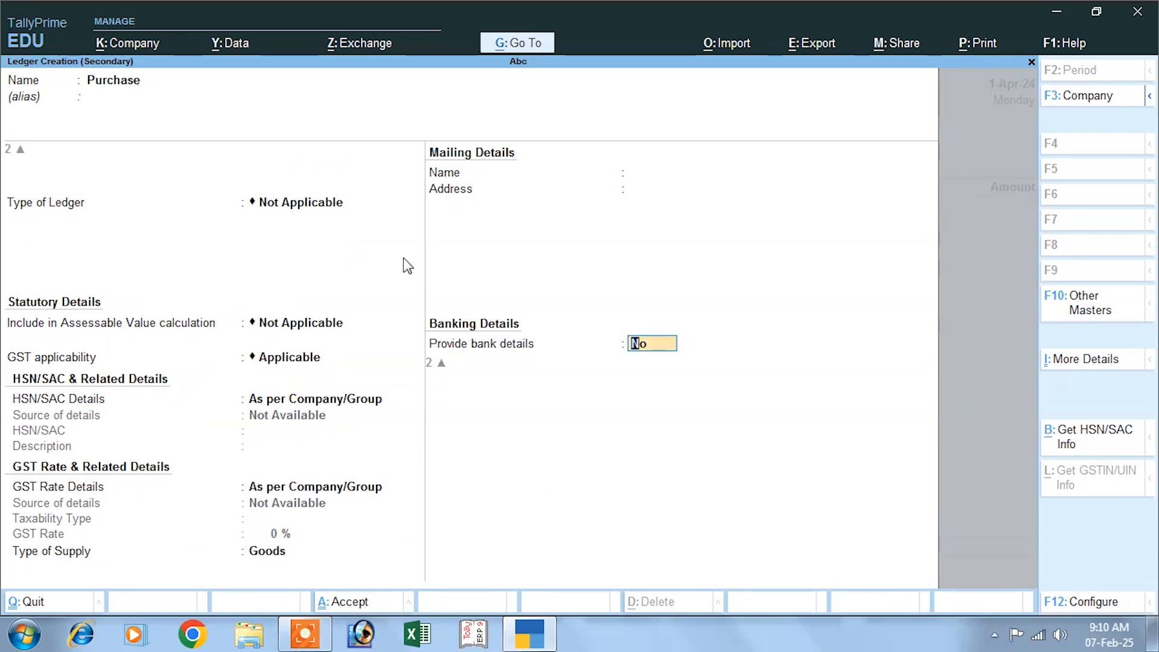
Step: Save the Purchase ledger without providing bank details
key(Return)
key(Return)
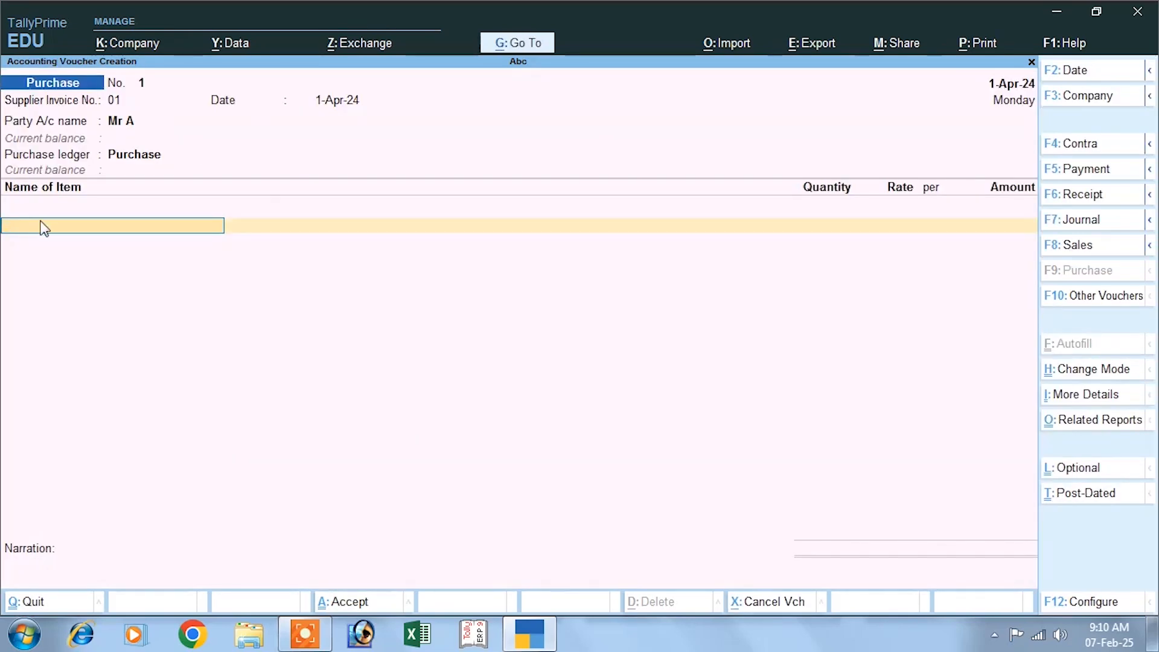
Step: Create a stock item named Lux from the voucher's item line, without an alias and under Primary
key(alt+c)
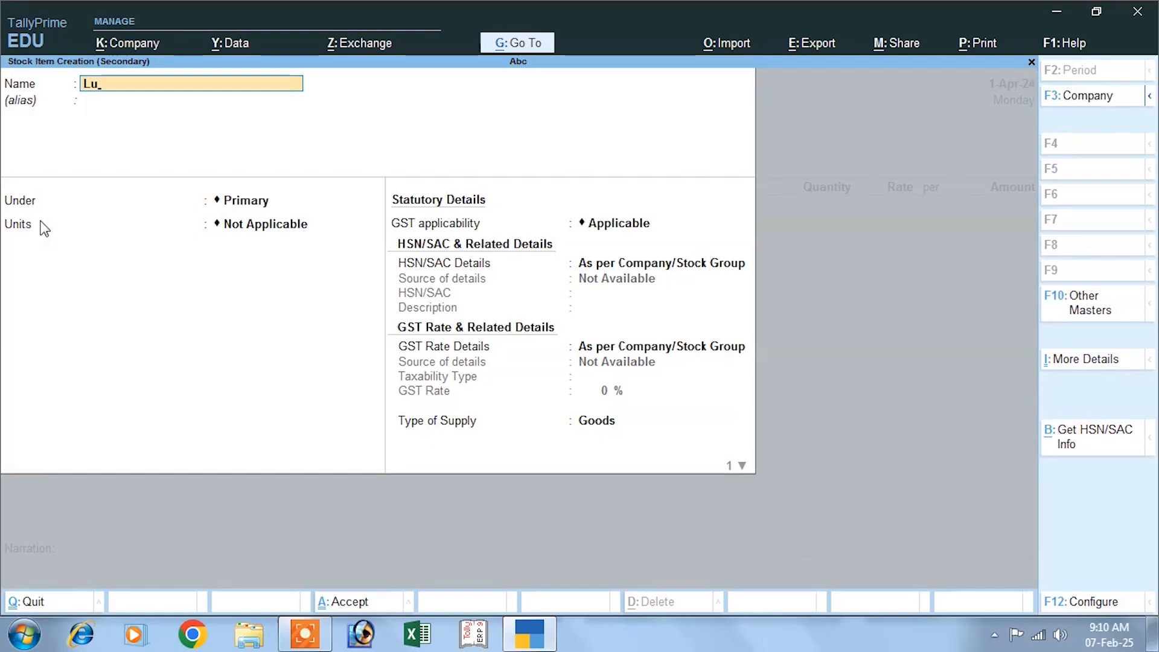
key(Return)
key(Return)
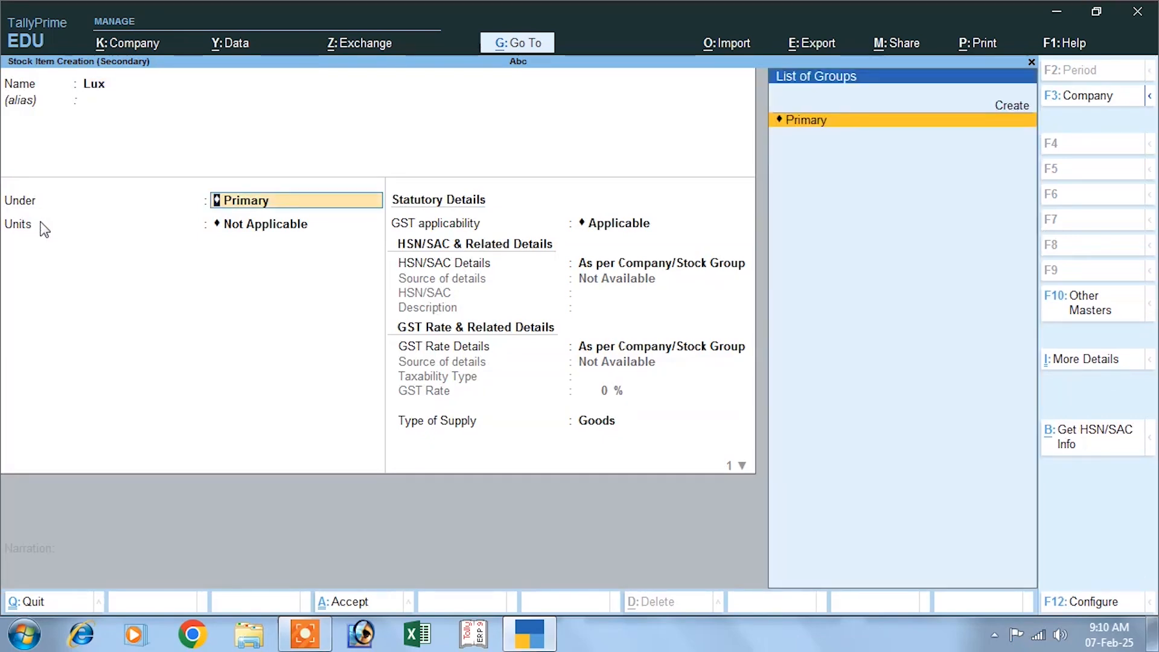
key(Return)
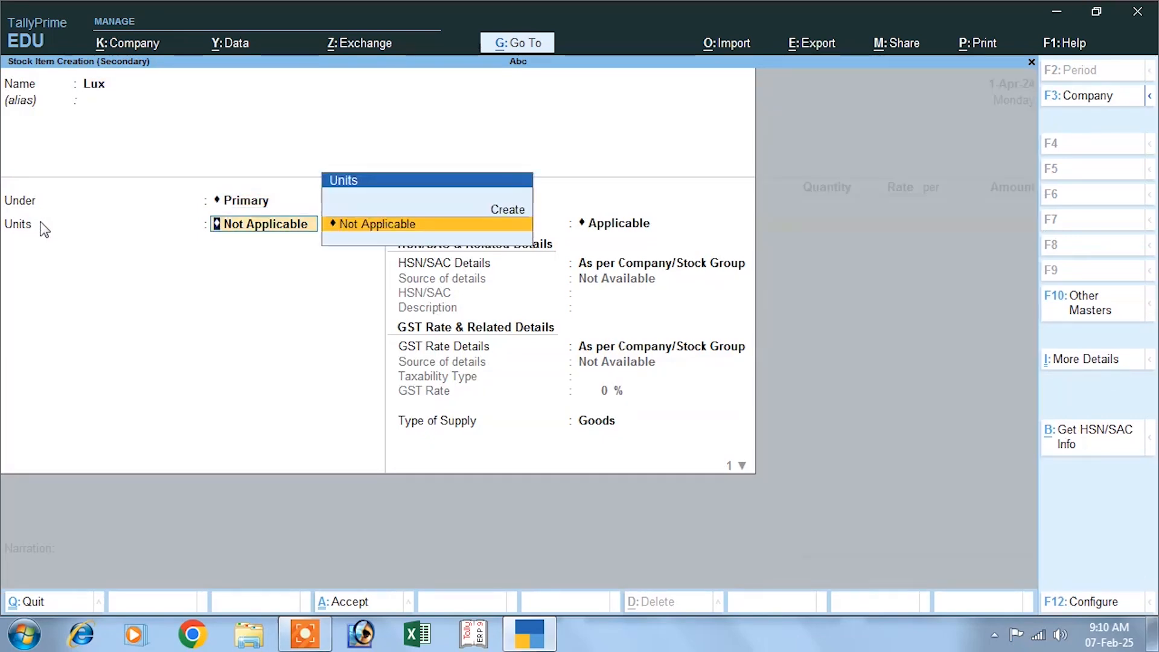
Step: Create a simple unit pcs for Lux with formal name Pieces, UQC PCS-PIECES and 0 decimal places
click(502, 211)
text(pcs)
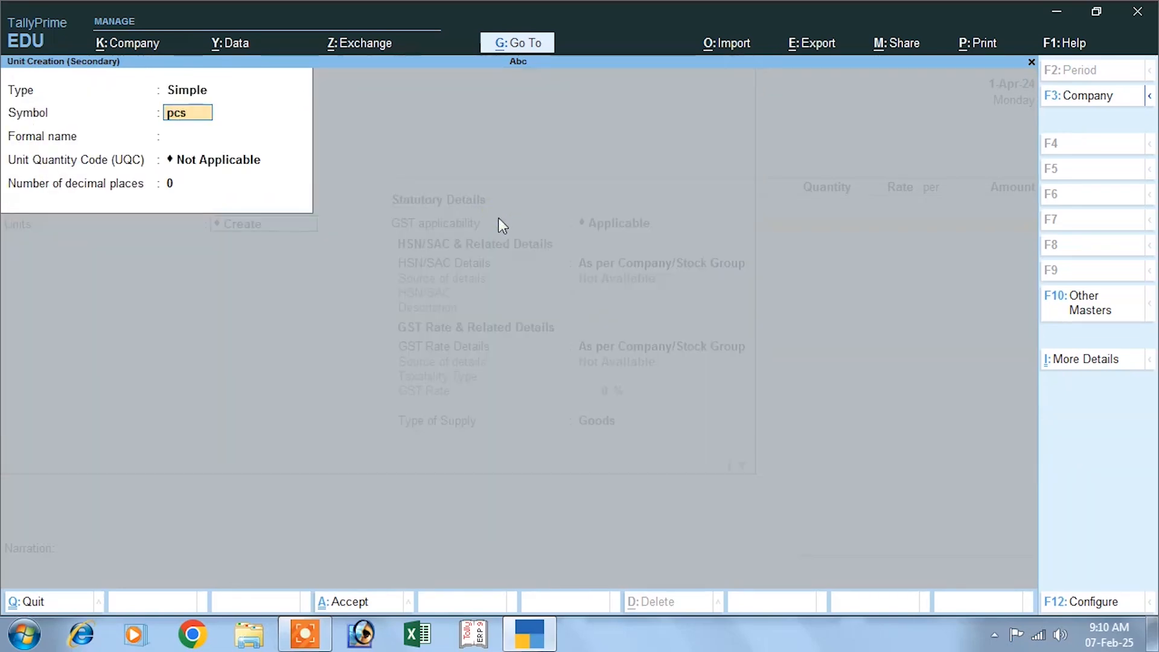
key(Return)
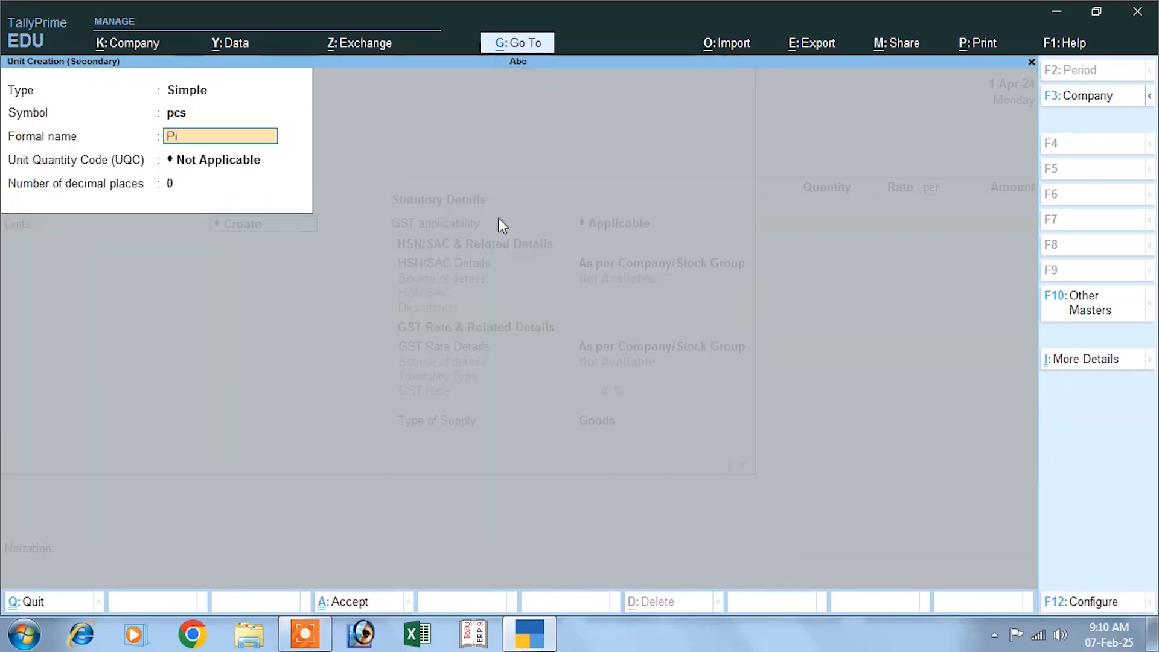
text(Pieces)
key(Return)
text(pc)
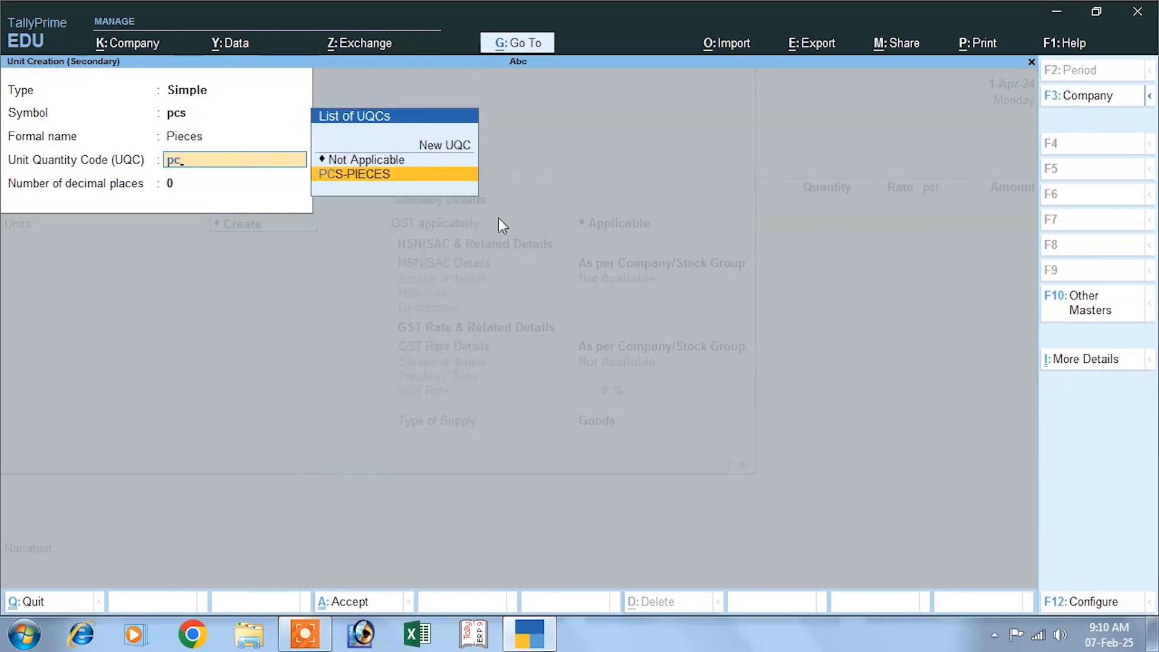
key(Return)
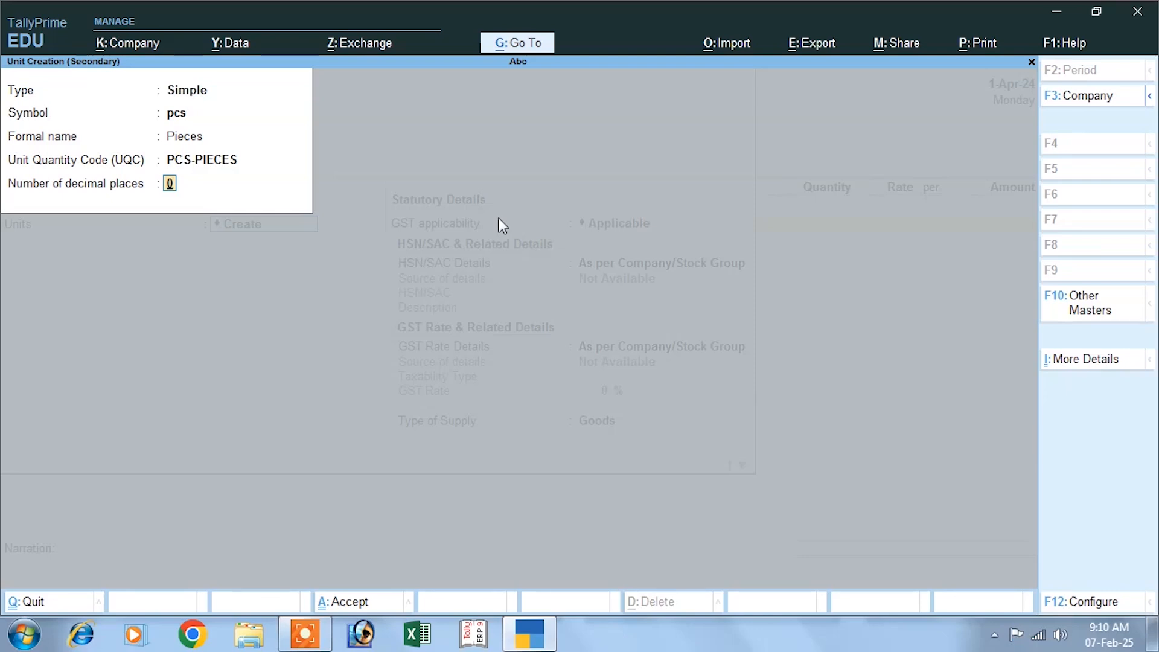
key(Return)
key(Return)
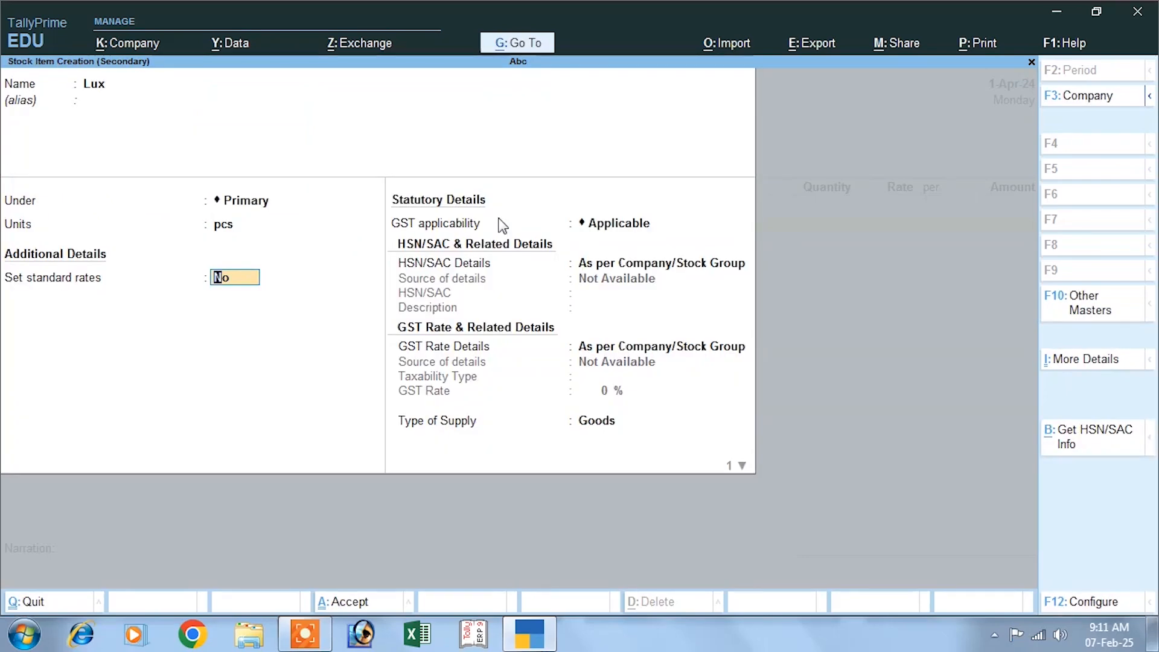
Step: Keep standard rates off and GST applicable for Lux, and specify HSN/SAC 4569 with a blank description
key(Return)
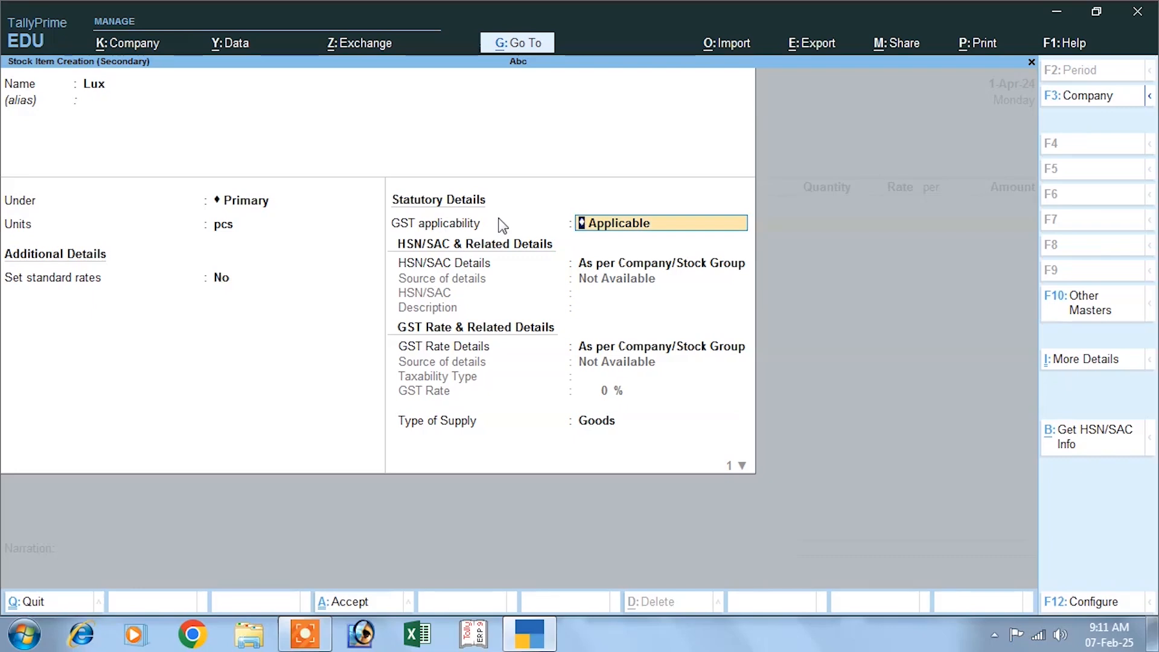
key(Return)
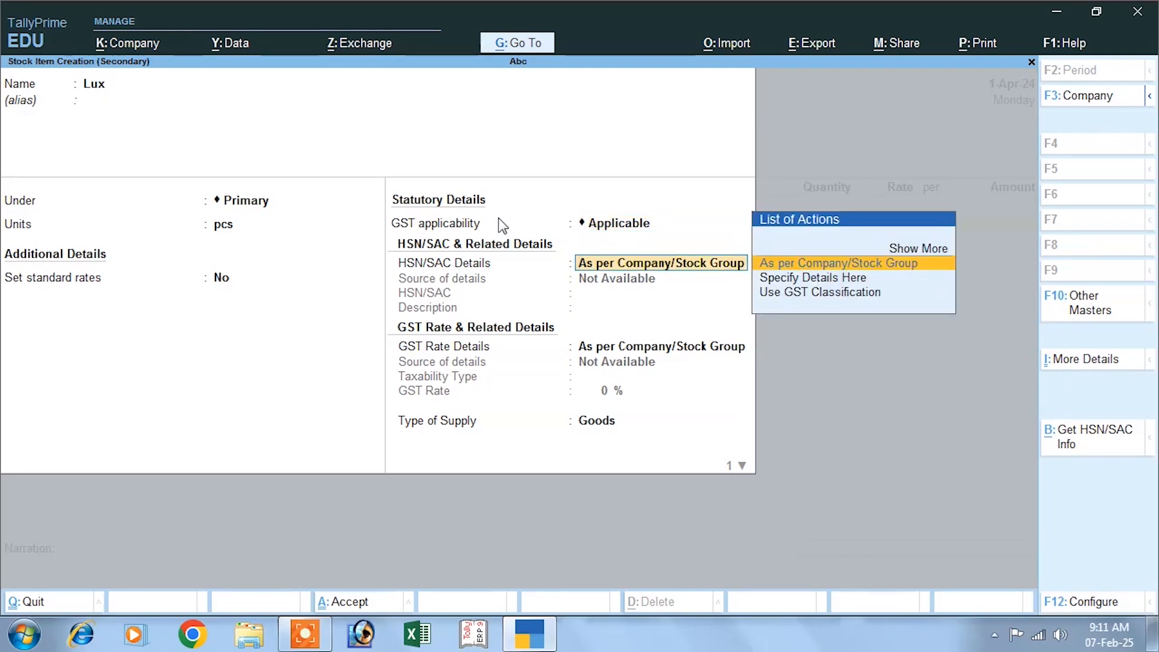
key(Down)
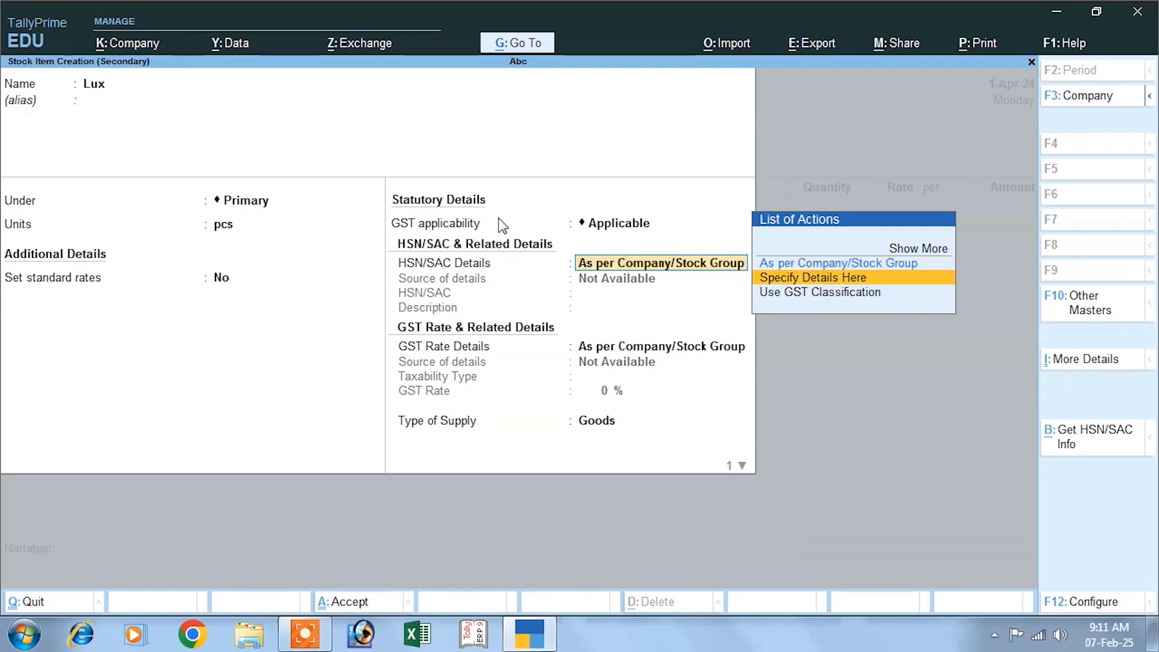
key(Return)
text(4569)
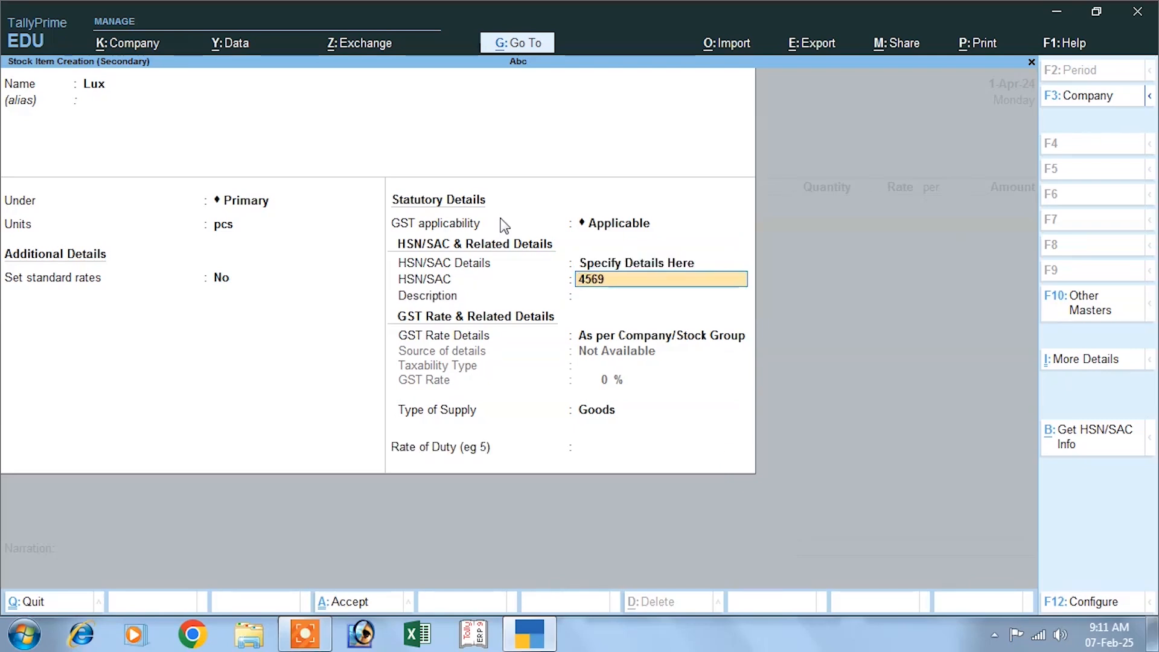
key(Return)
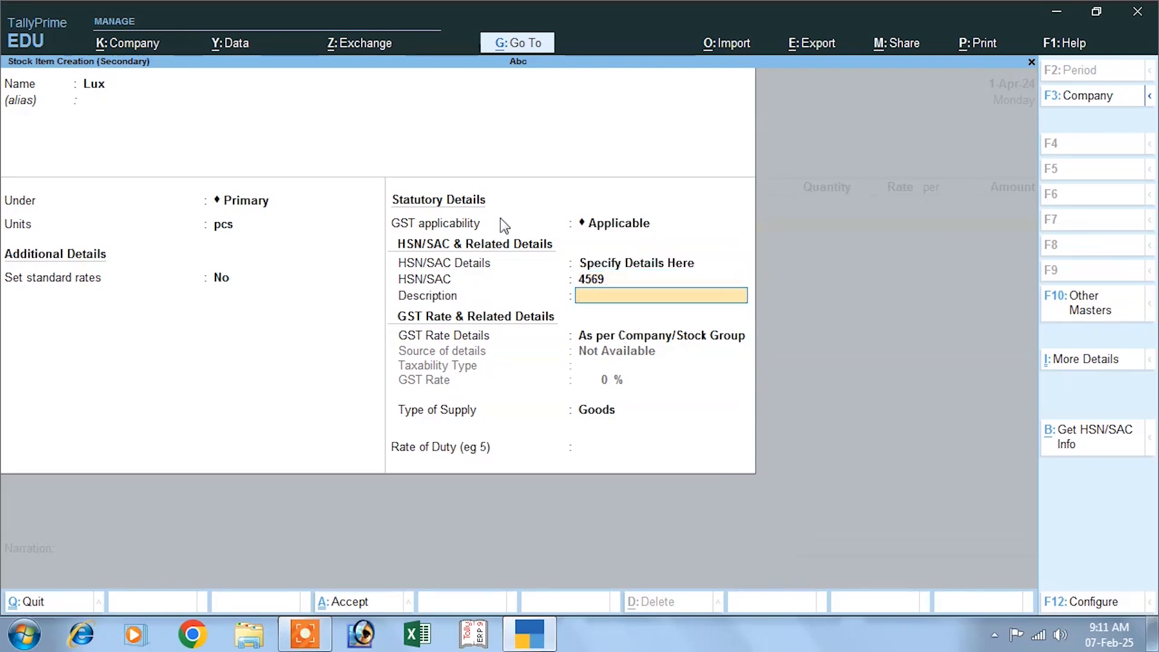
key(Return)
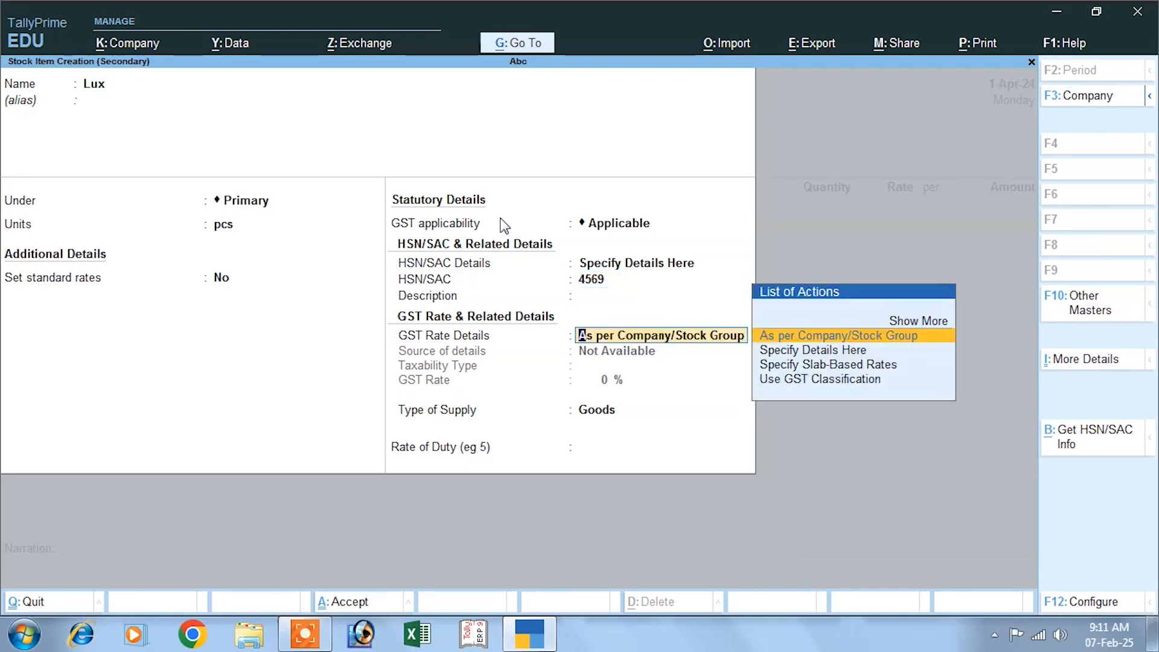
Step: Specify a Taxable GST rate of 12% for Lux, keep Goods as type of supply and save the item with a blank rate of duty
key(Down)
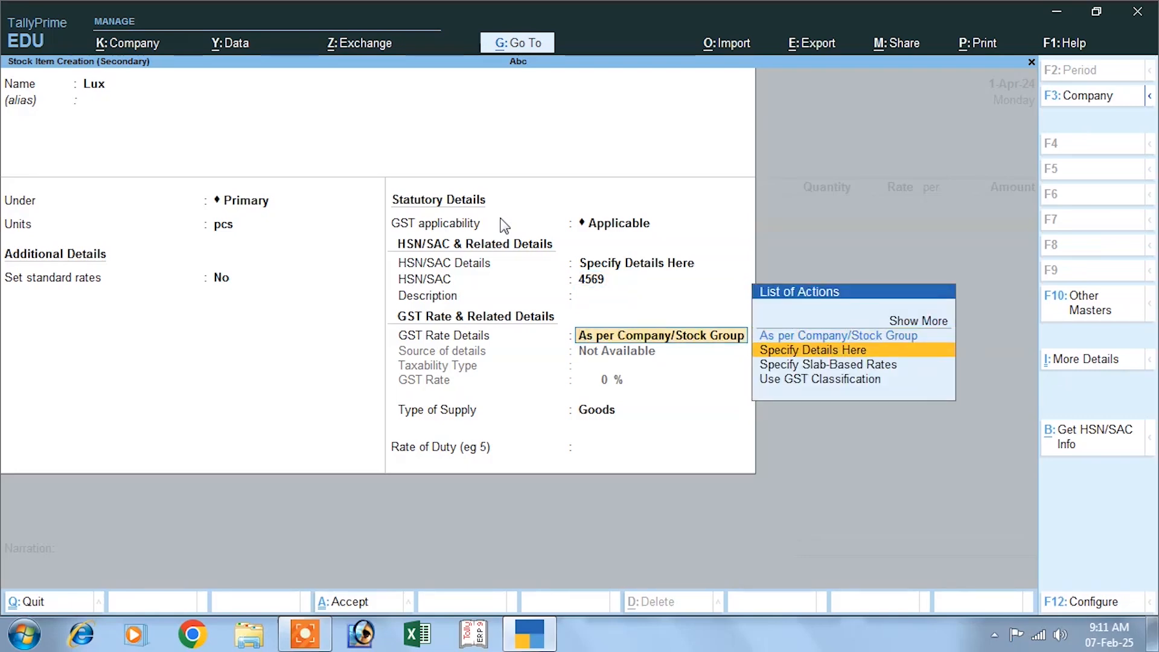
key(Return)
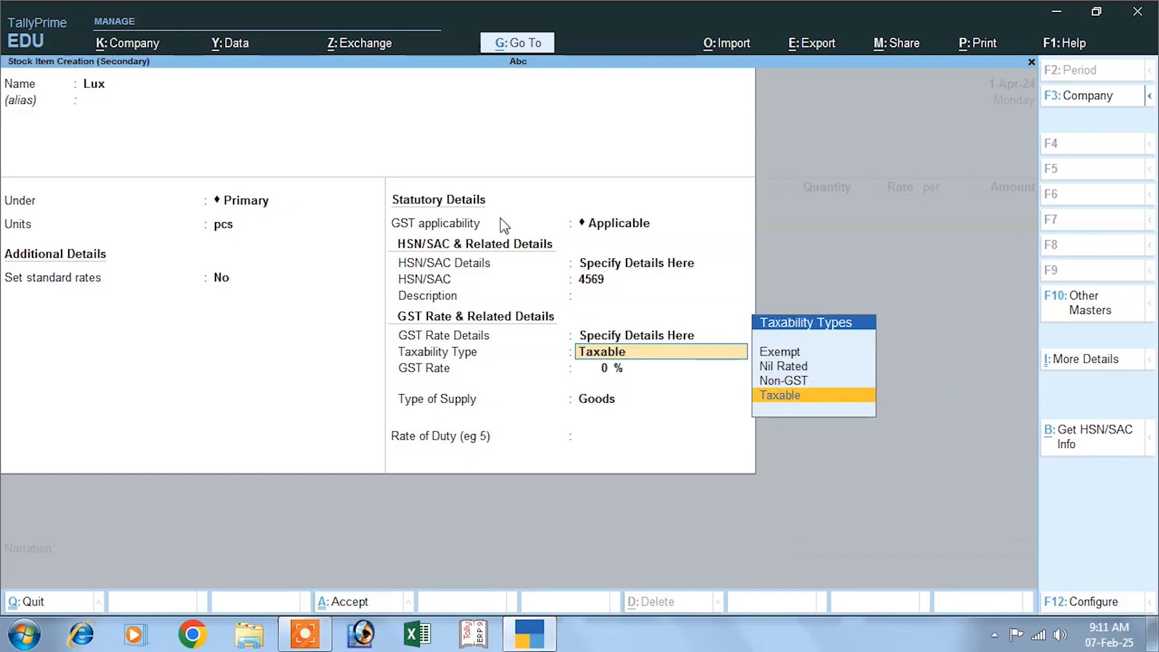
key(Up)
key(Up)
key(Up)
key(Down)
key(Down)
key(Down)
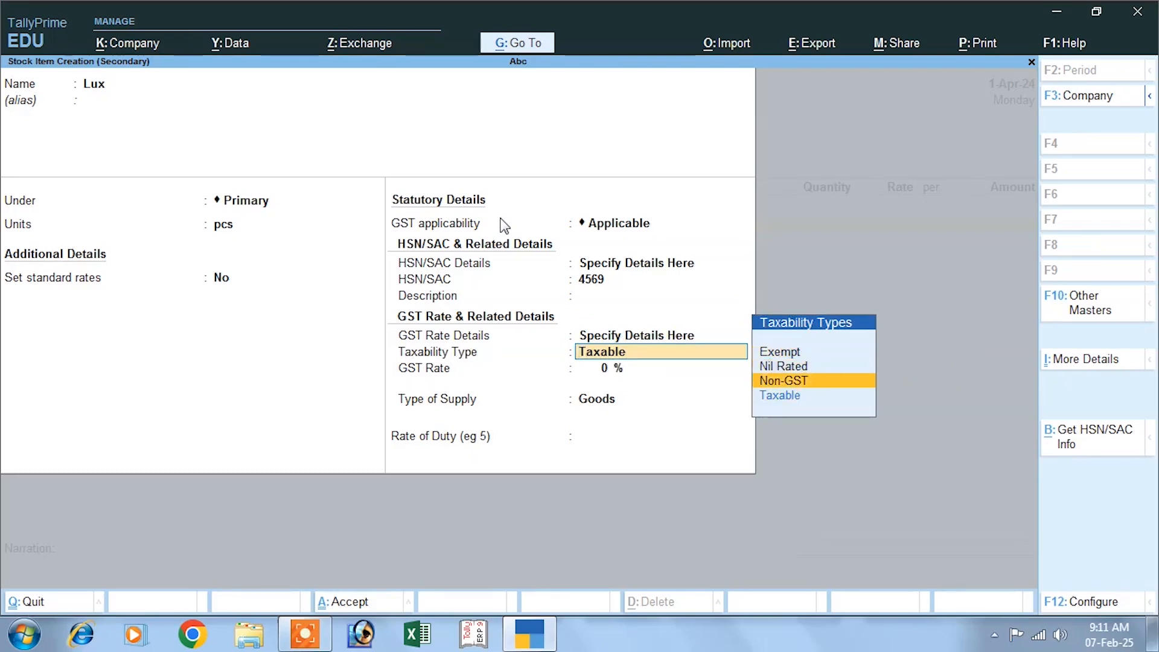
key(Return)
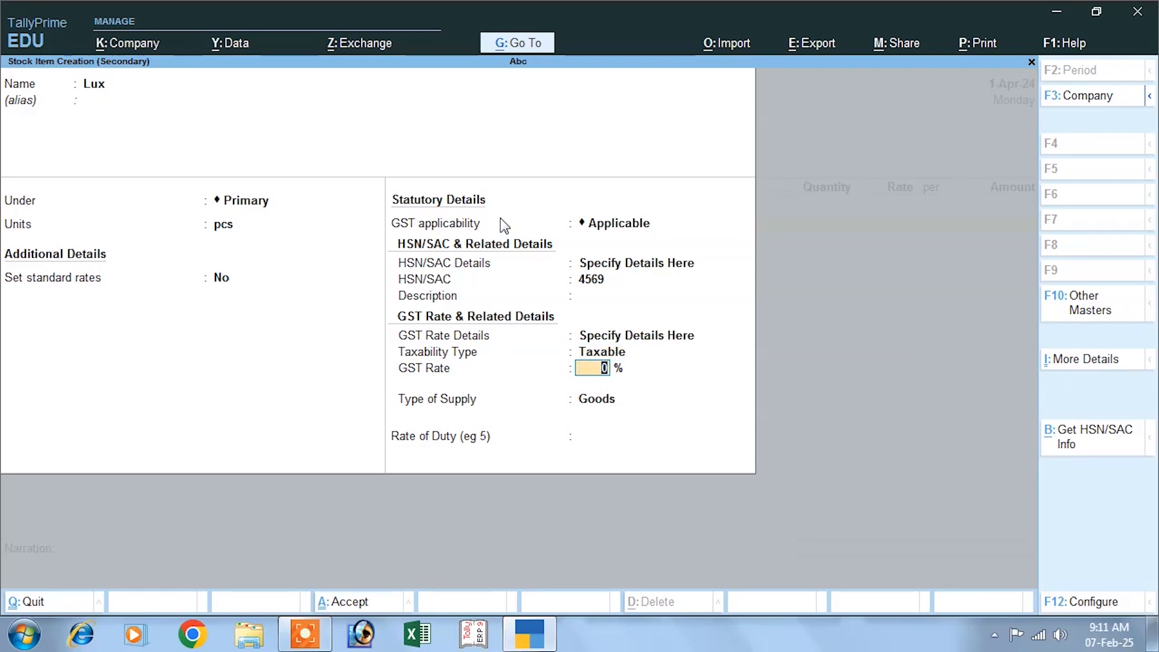
text(12)
key(Return)
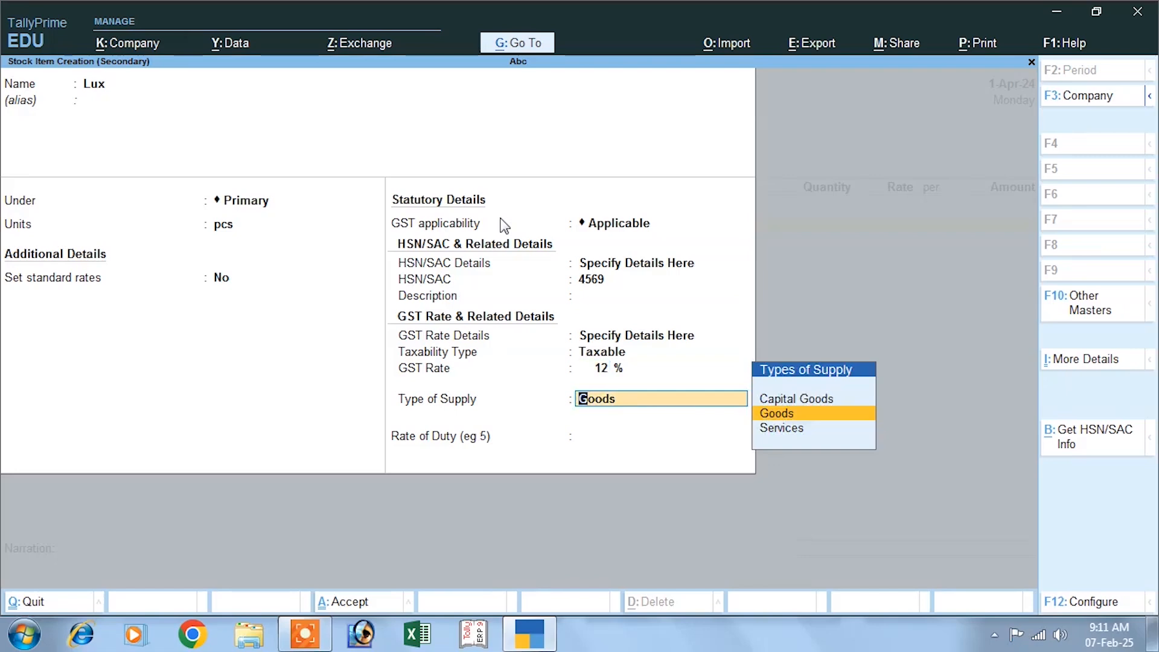
key(Return)
key(Return)
key(Return)
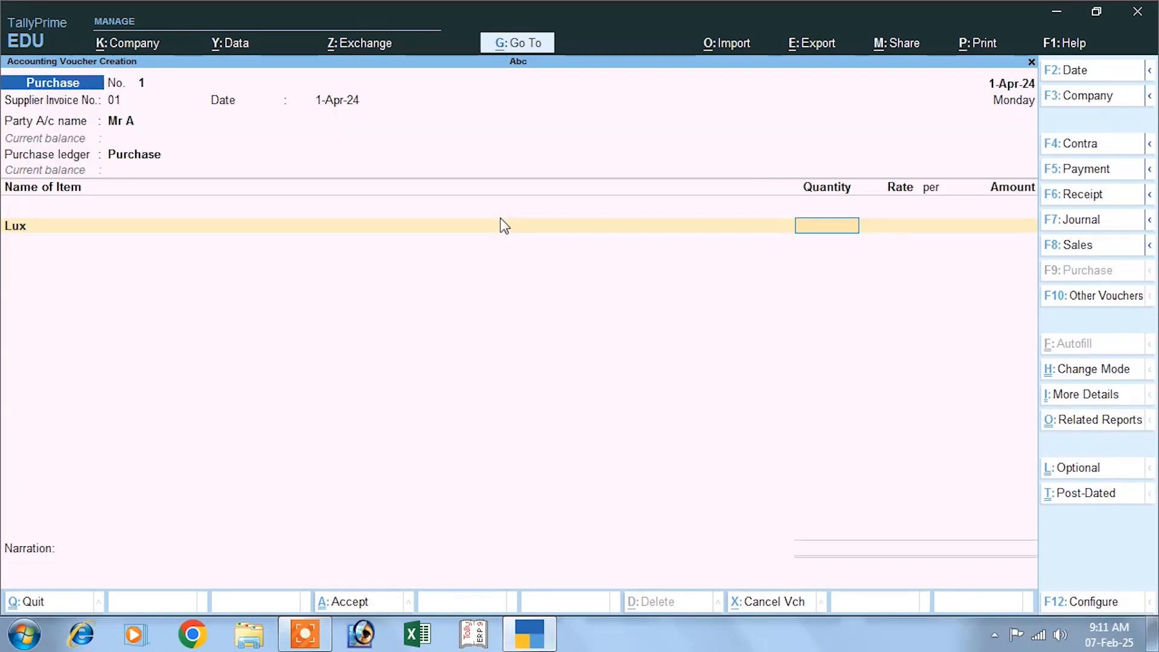
Step: Enter a quantity of 5000 pcs at a rate of 10 for the Lux line of the purchase voucher
text(5000)
key(Return)
text(10)
key(Return)
key(Return)
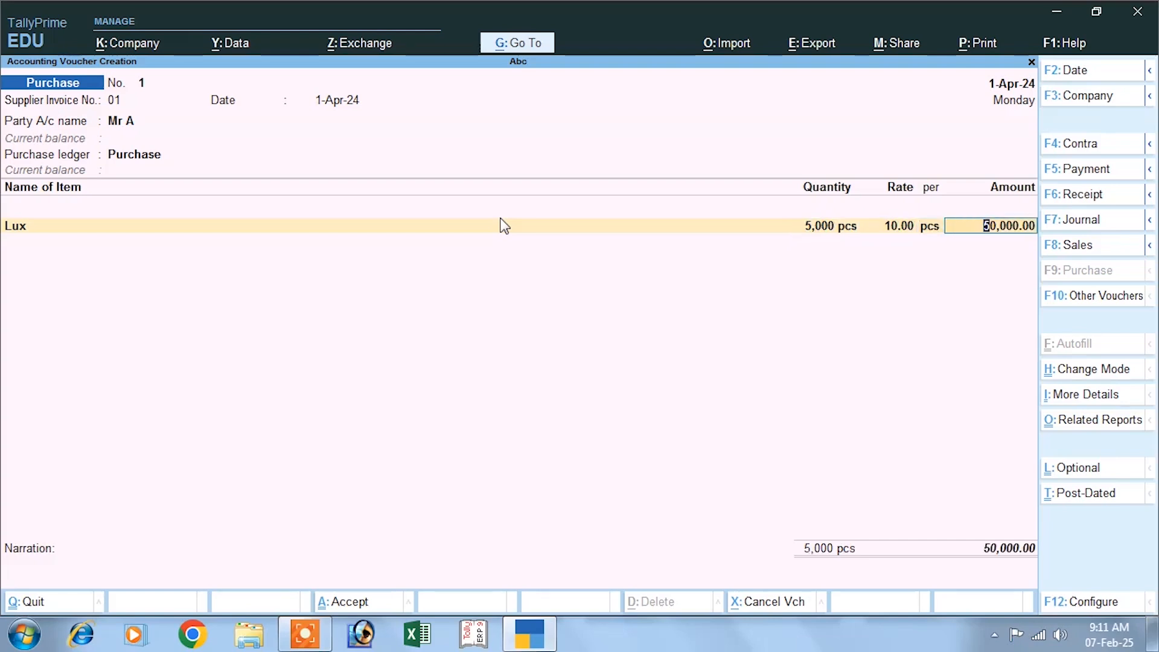
key(Return)
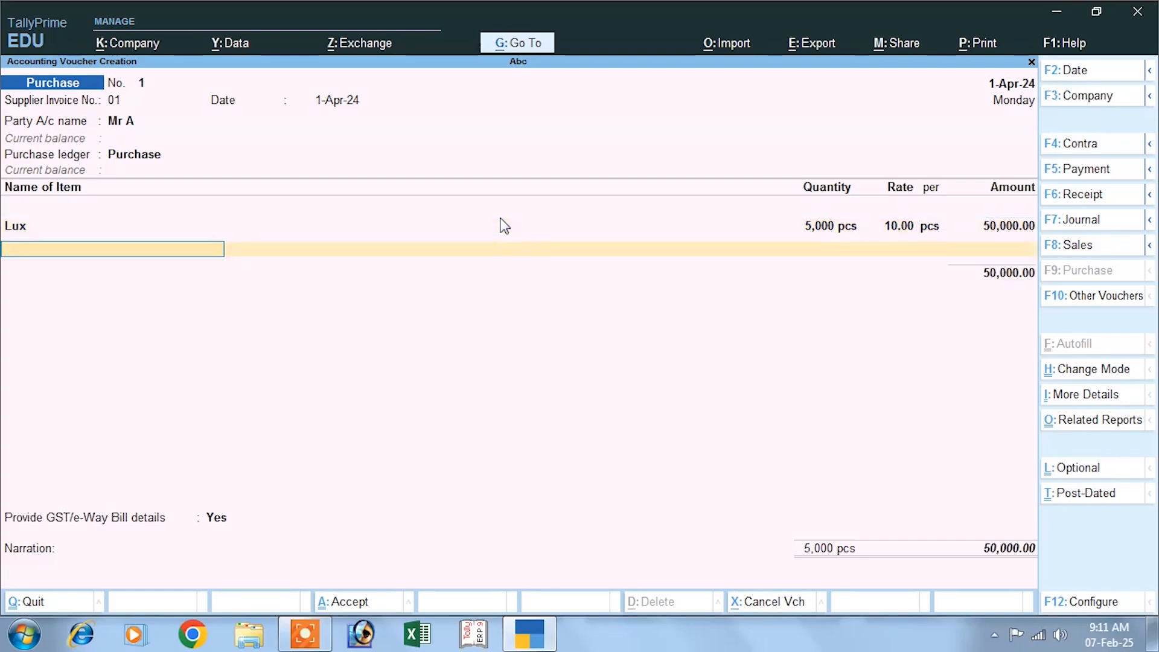
Step: Create a second stock item named Dove under Primary with pcs as its unit
key(alt+c)
text(Dove)
key(Return)
key(Return)
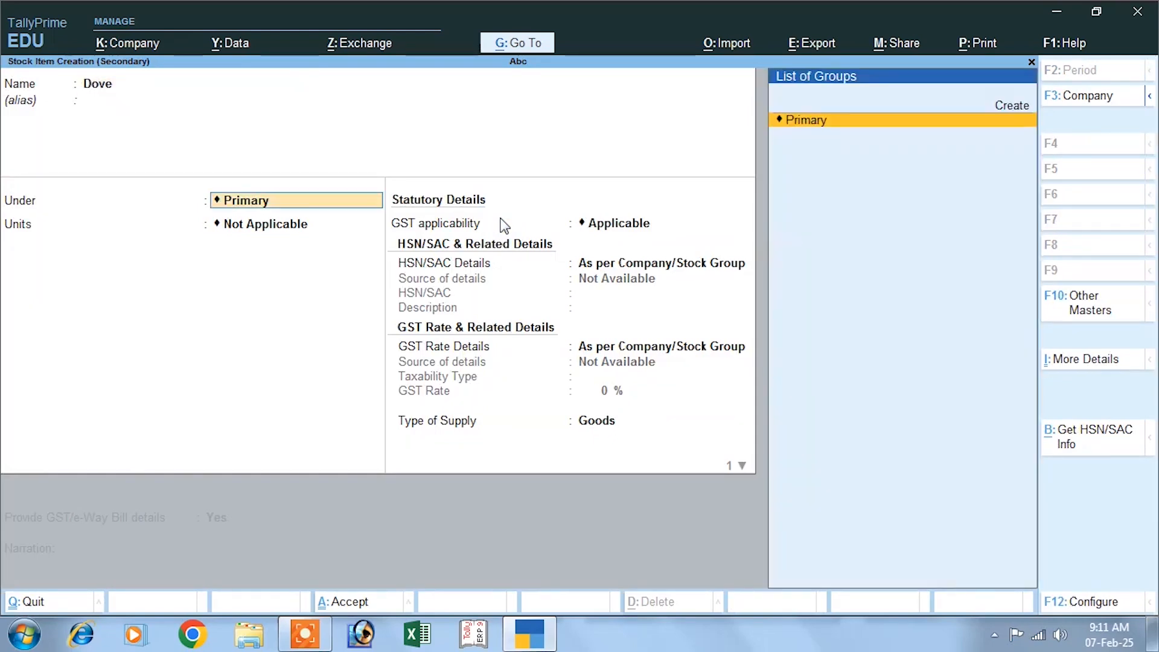
key(Return)
key(Down)
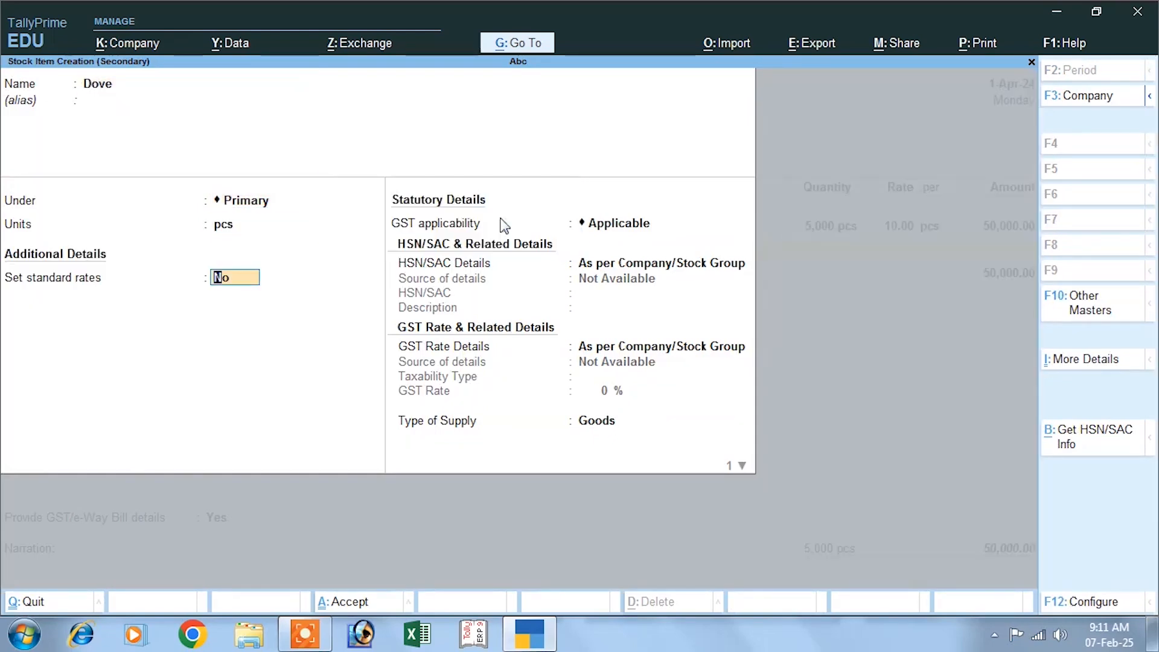
Step: Keep standard rates off and GST applicable for Dove, and specify HSN/SAC 8965 with a blank description
key(Return)
key(Return)
key(Down)
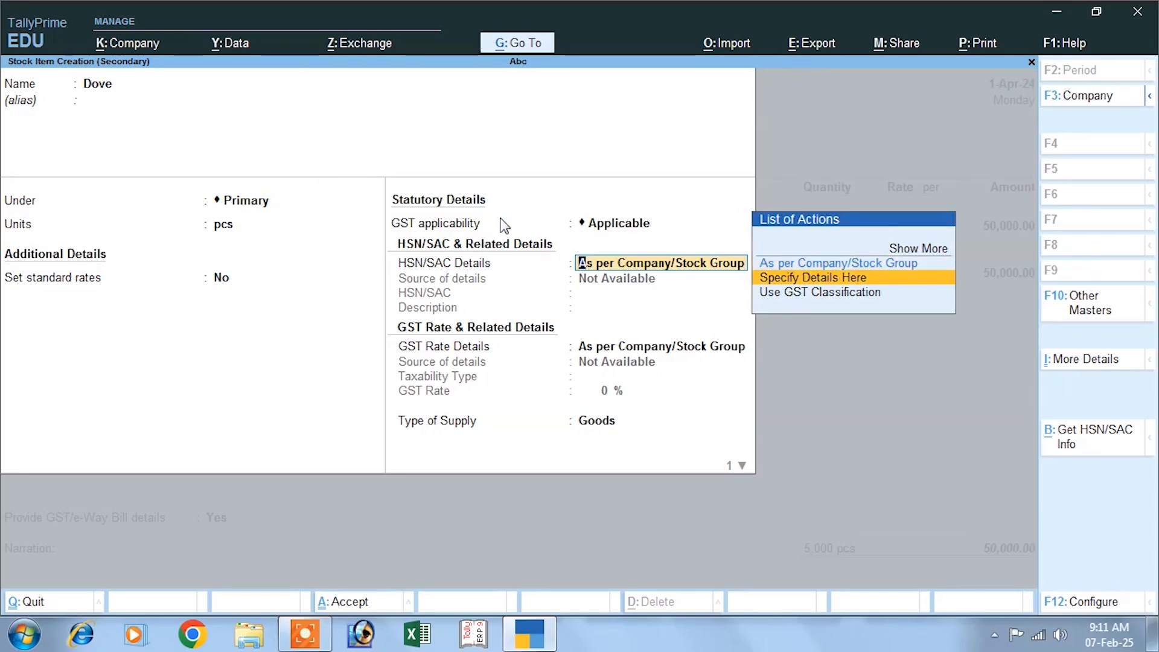
key(Return)
text(8965)
key(Return)
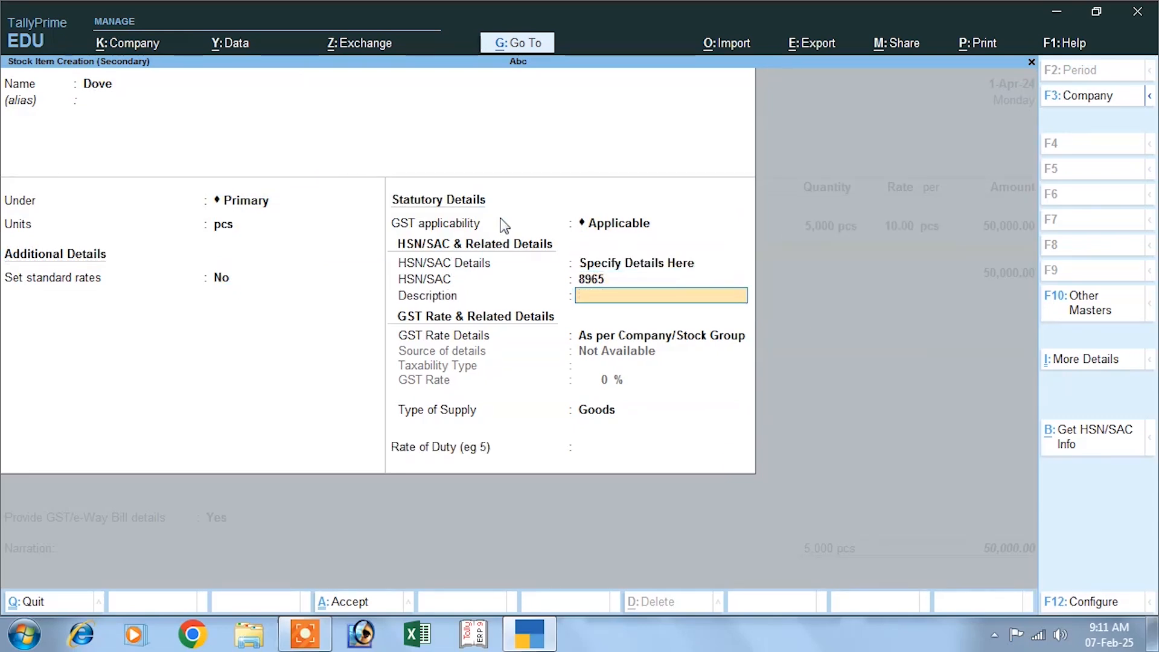
key(Return)
Step: Specify a Taxable GST rate of 12% for Dove, keep Goods as type of supply and save the item with a blank rate of duty
key(Down)
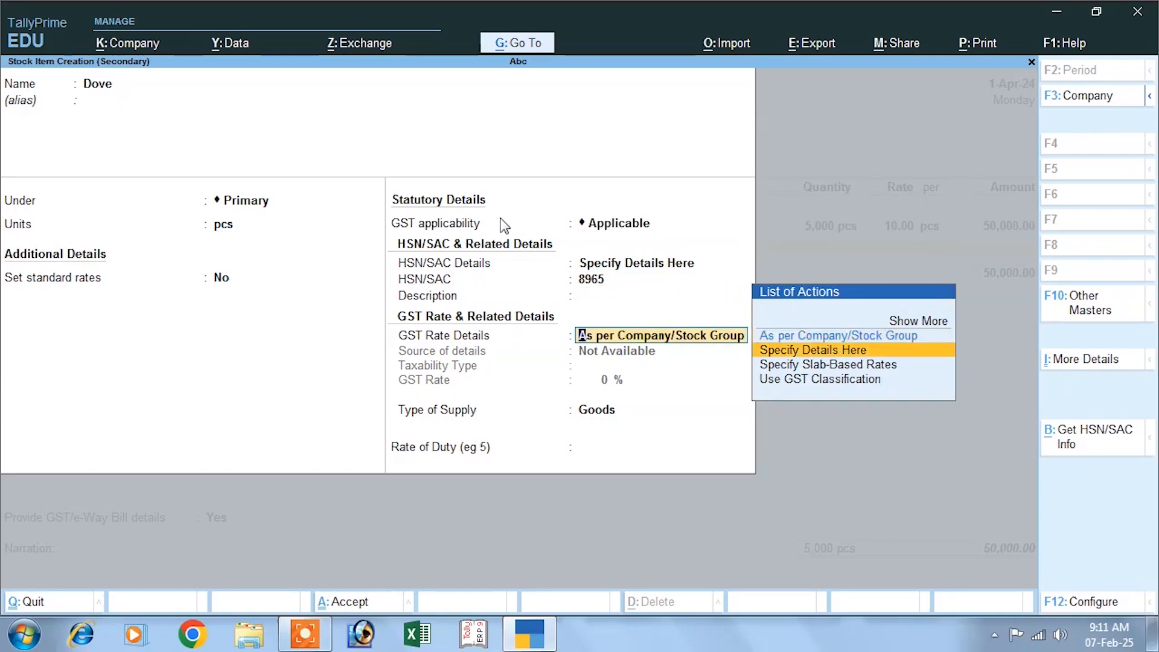
key(Return)
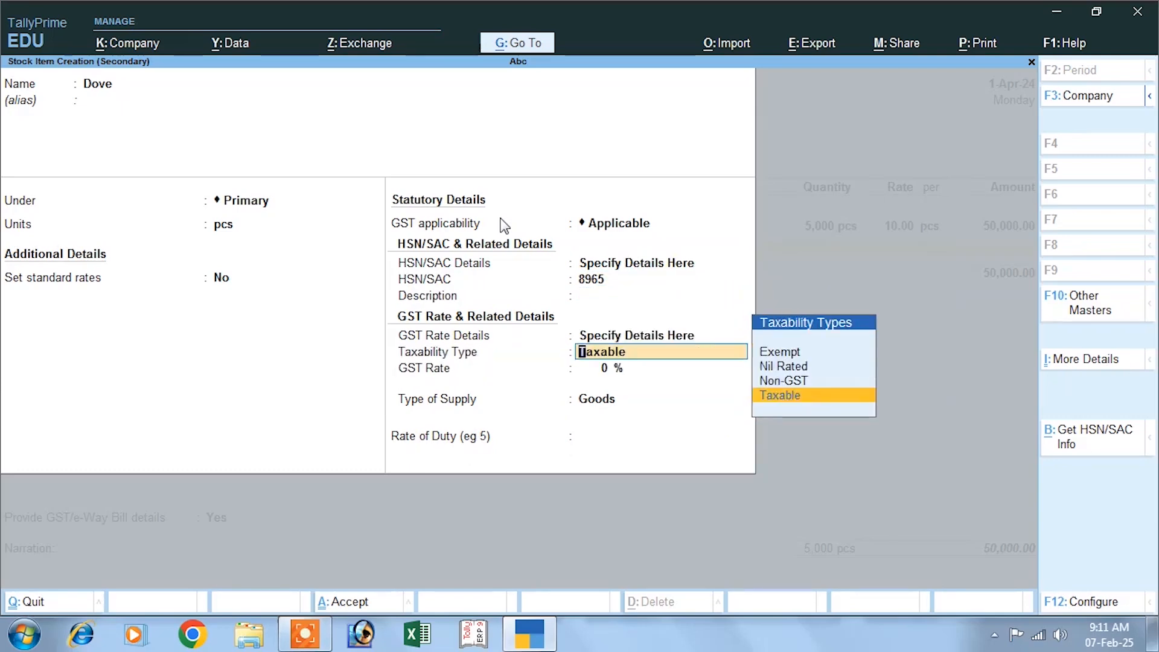
key(Return)
text(12)
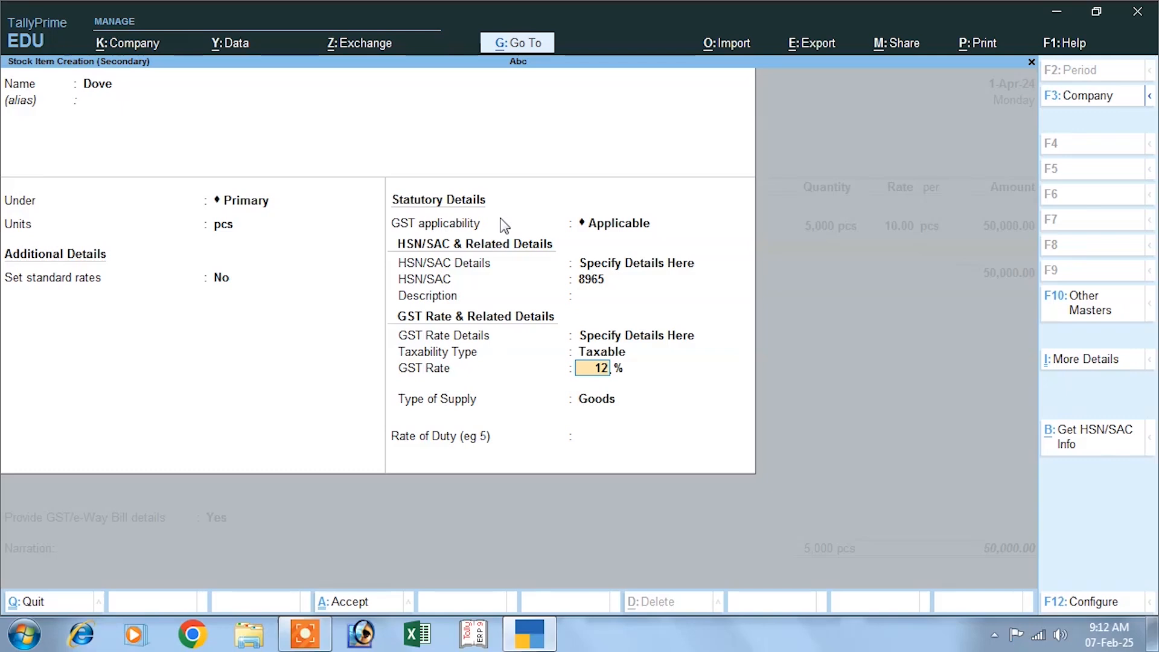
key(Return)
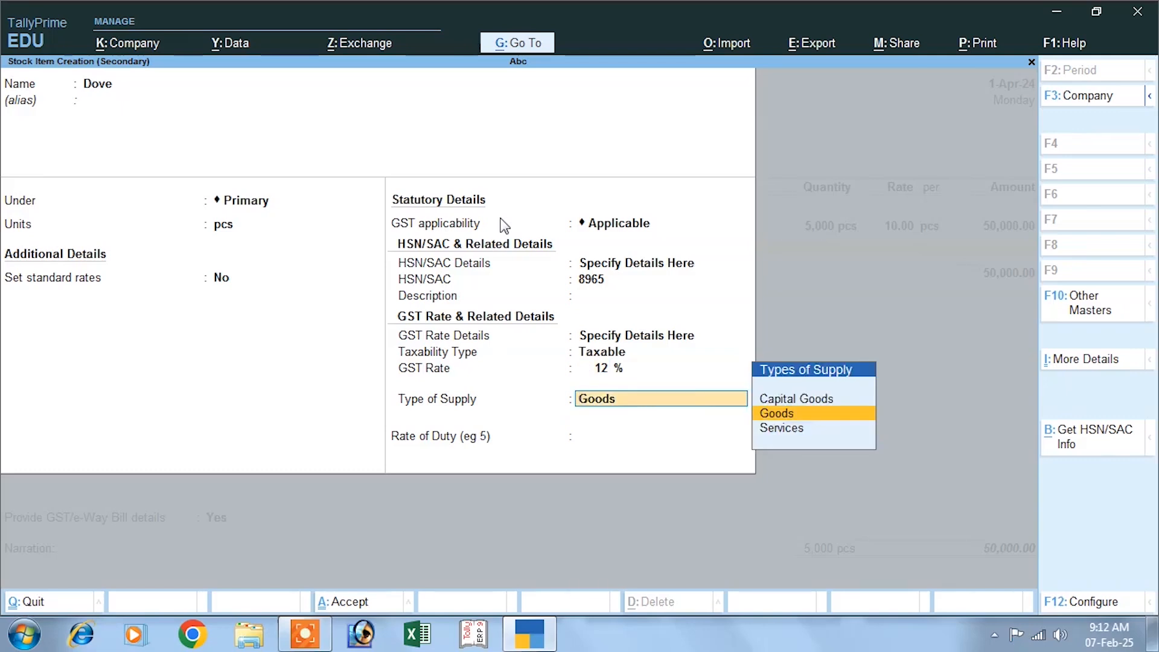
key(Return)
key(Return)
key(Return)
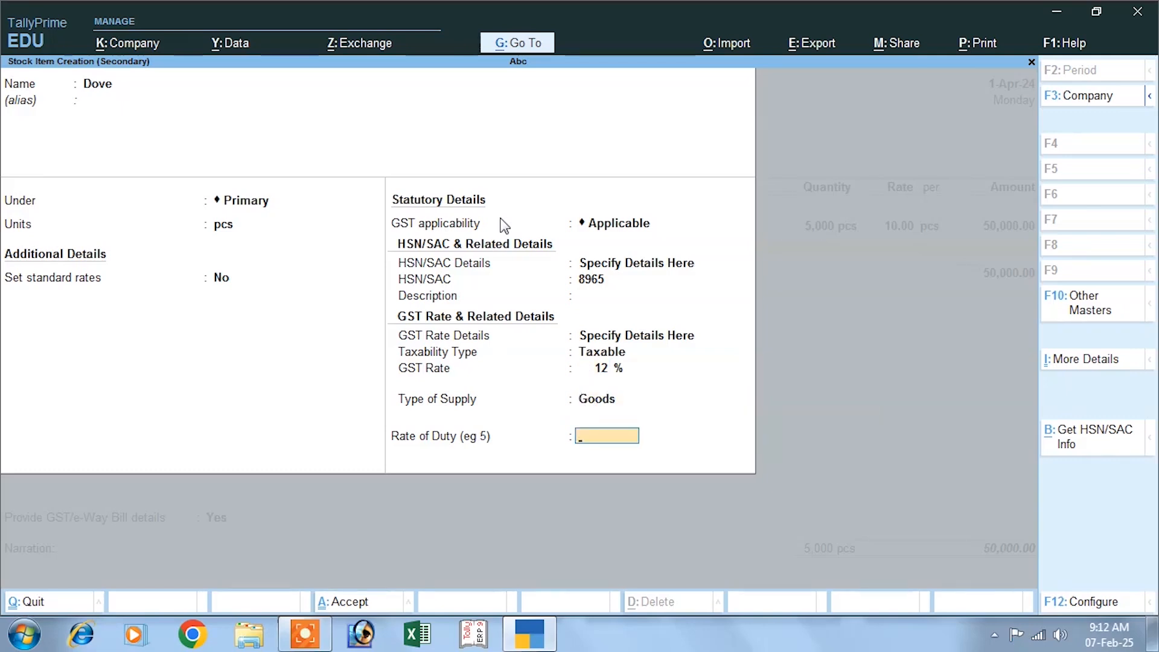
Step: Enter 5000 pcs at a rate of 50 for the Dove line and end the voucher's item list
text(5000)
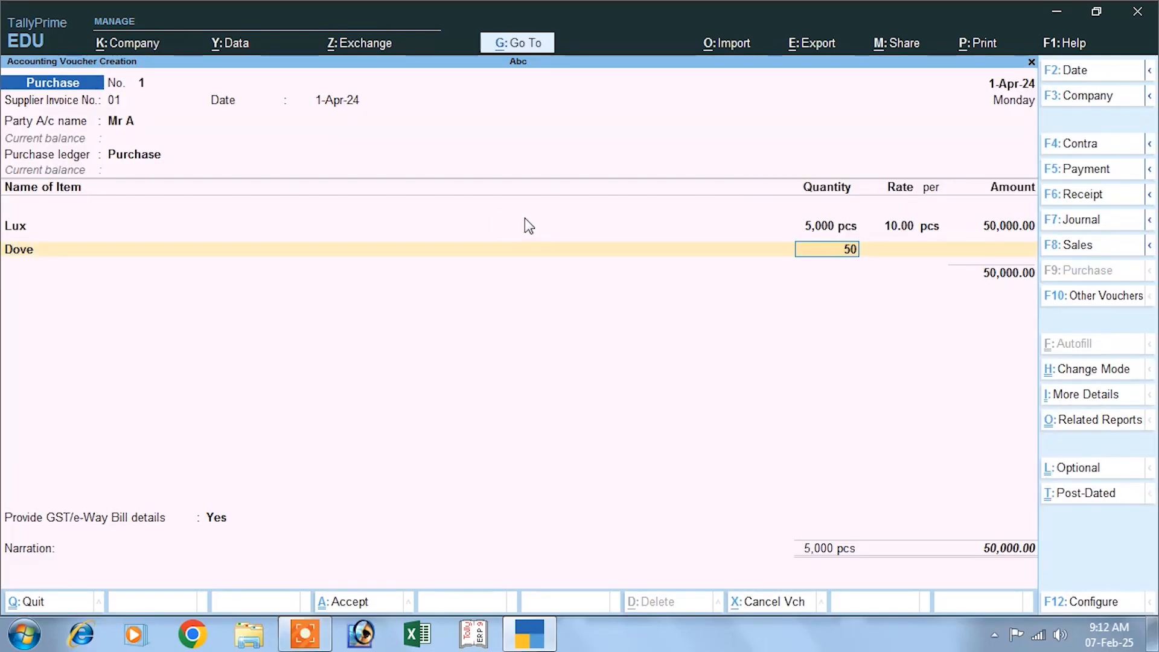
key(Return)
text(50)
key(Return)
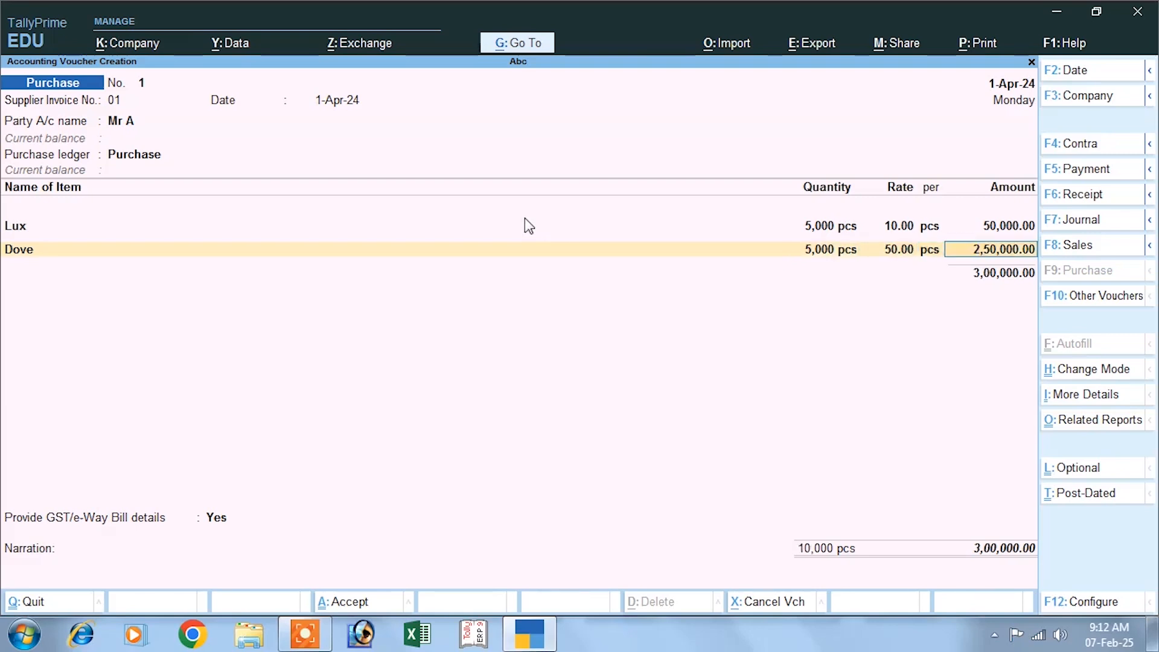
key(Return)
key(Return)
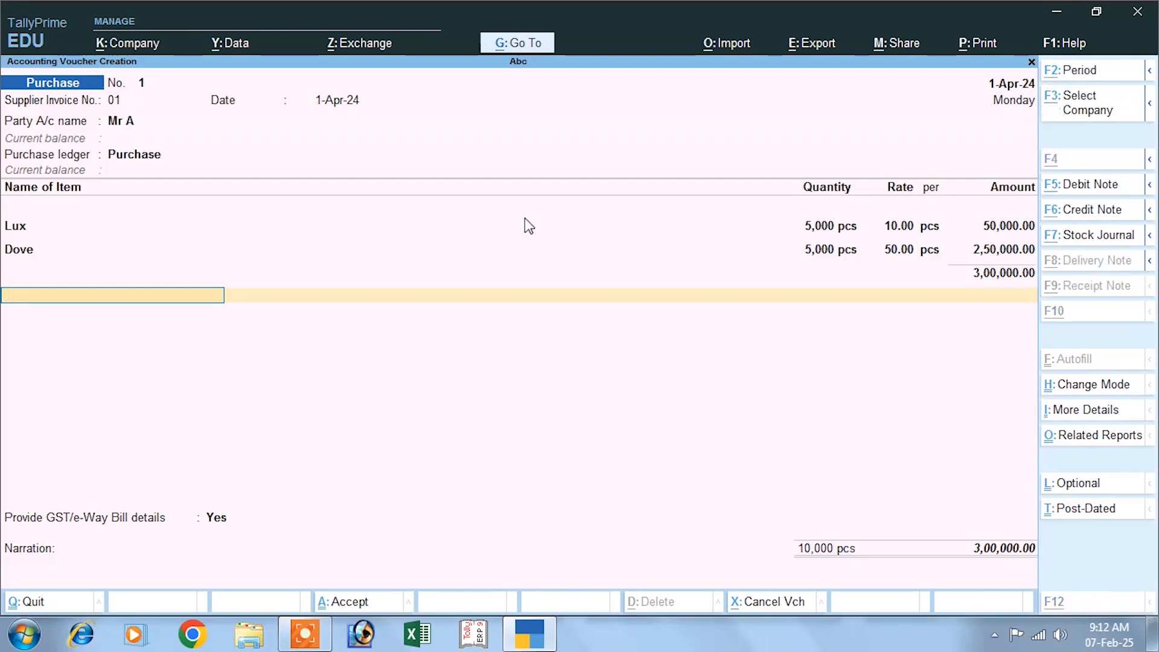
Step: Create a ledger named Cgst from the purchase voucher and place it under Duties & Taxes
key(alt+c)
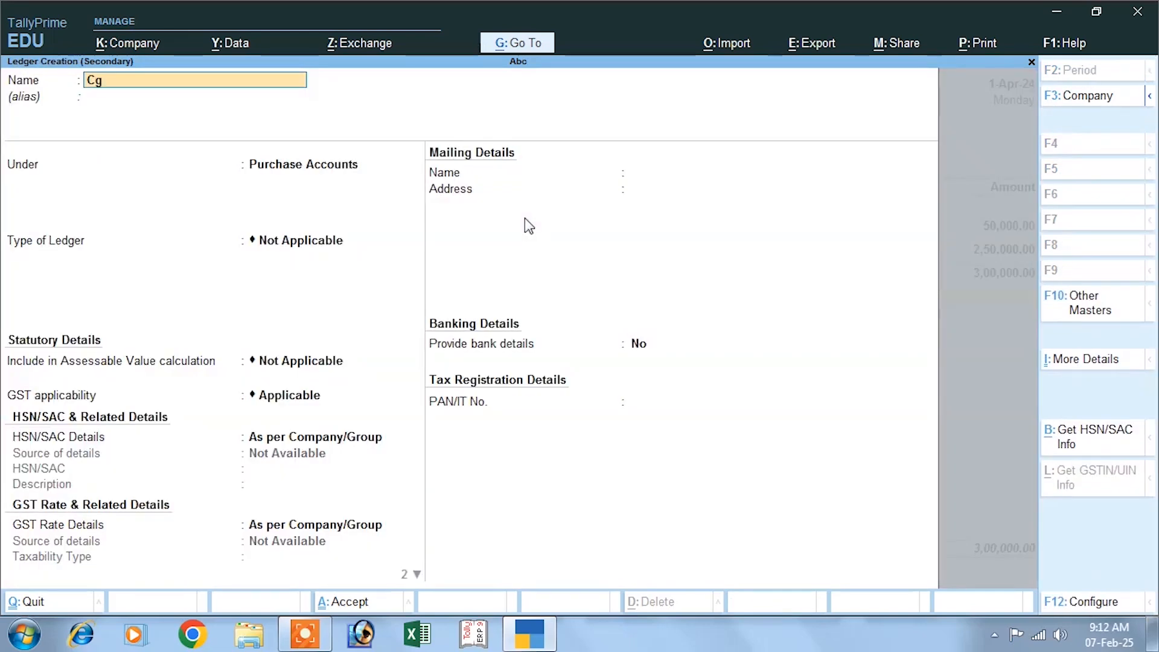
key(Return)
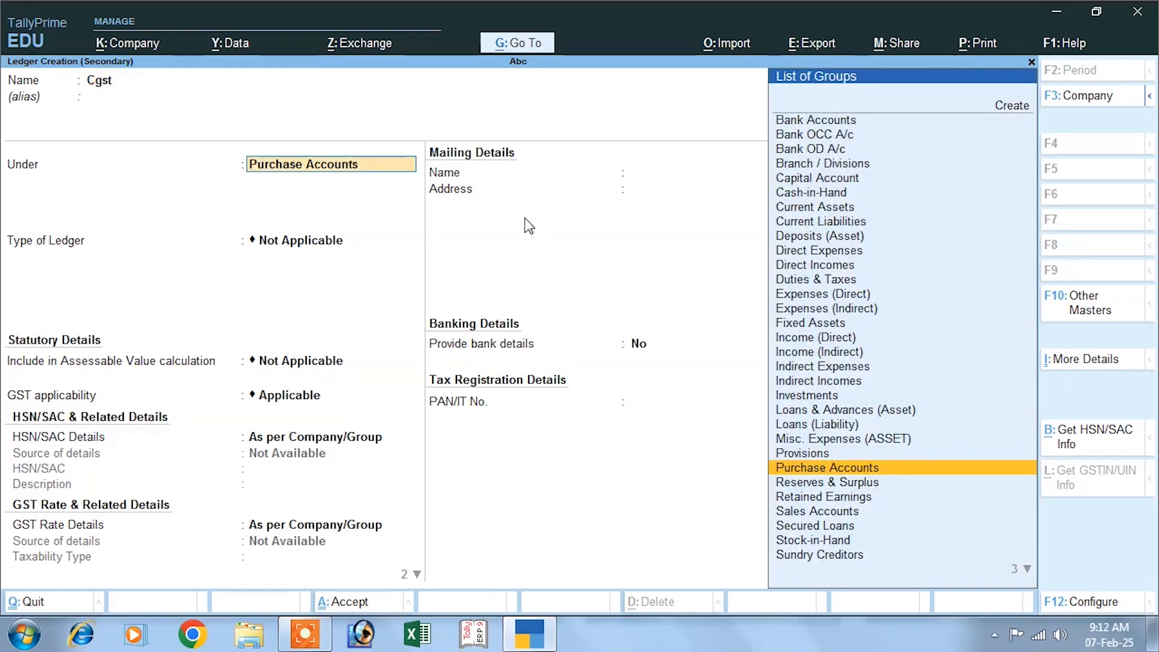
text(D)
key(Down)
key(Down)
key(Down)
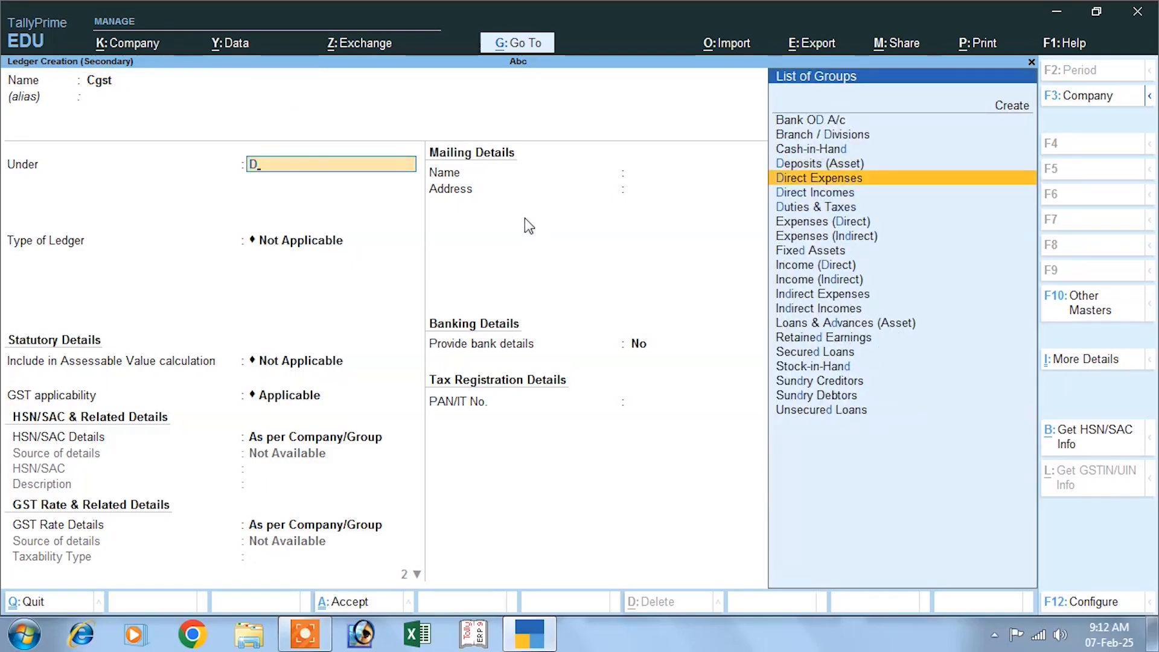
key(Return)
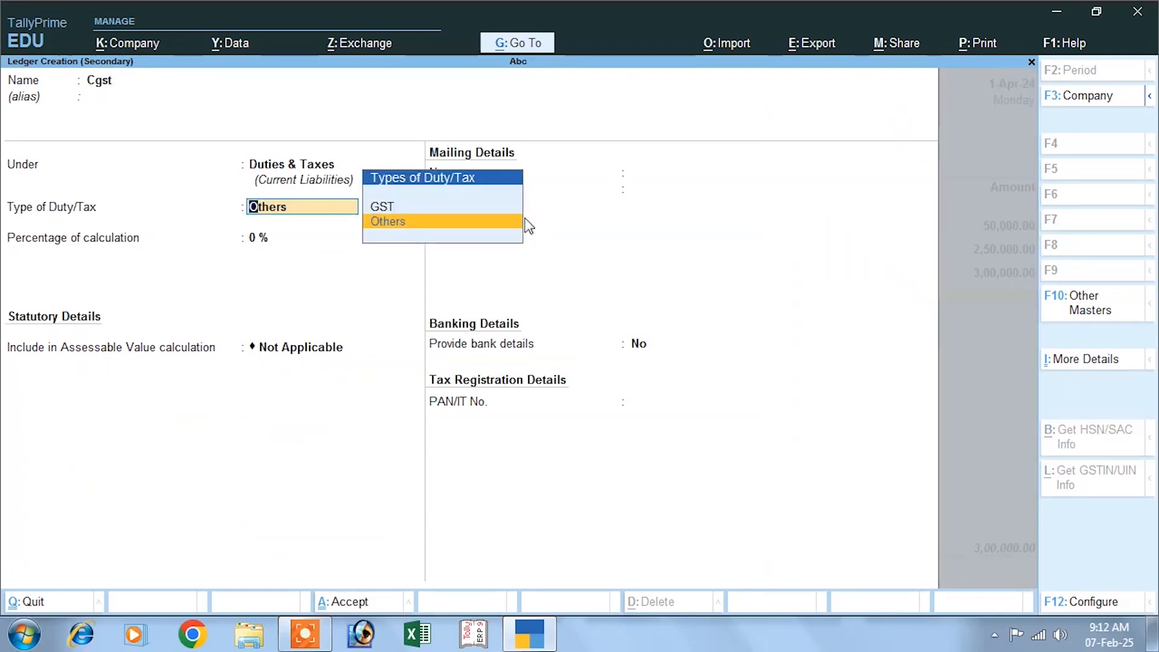
Step: Set Cgst to duty type GST, tax type CGST, 6% and rounding Not Applicable, save it and accept its voucher amount
key(Up)
key(Return)
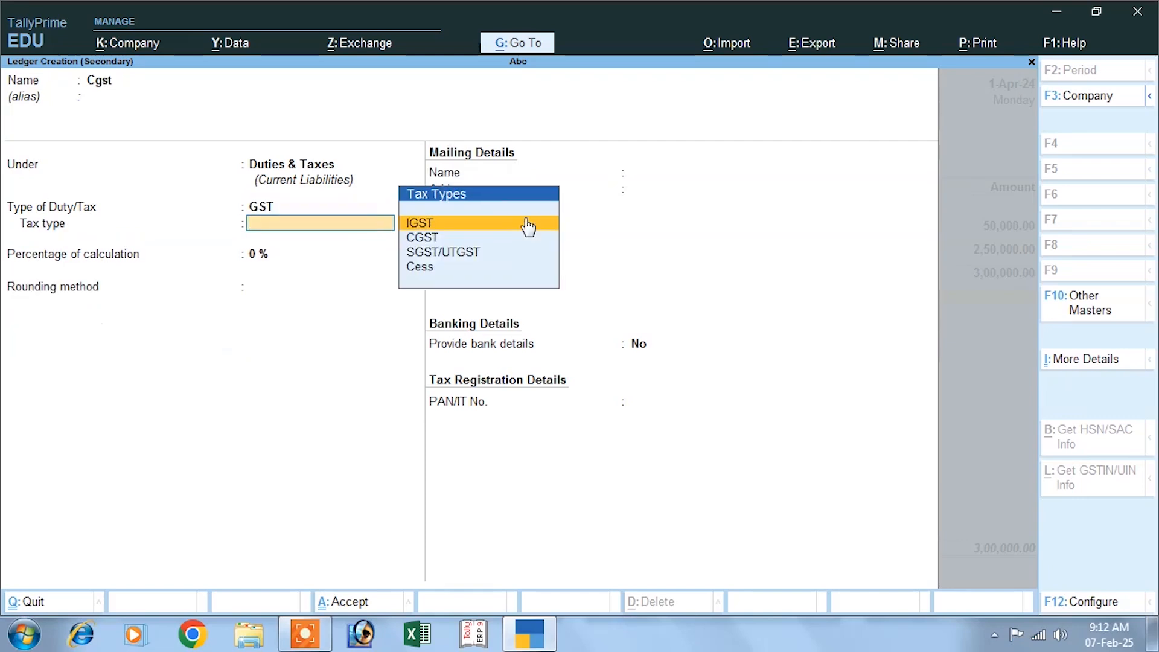
key(Down)
key(Return)
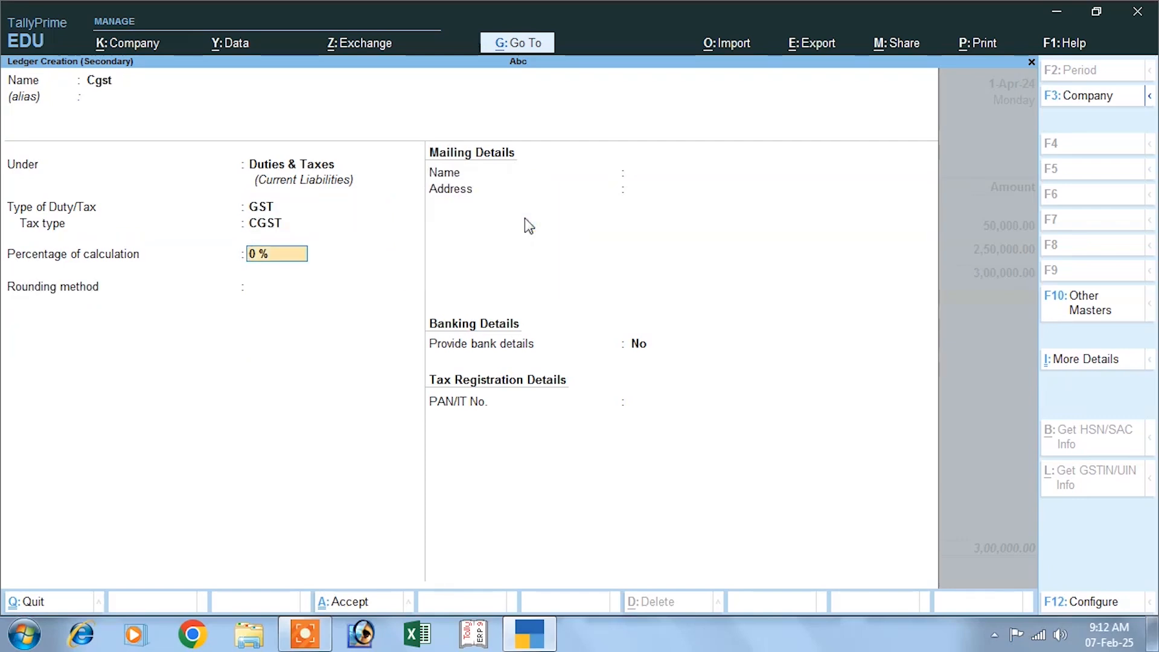
text(6)
key(Return)
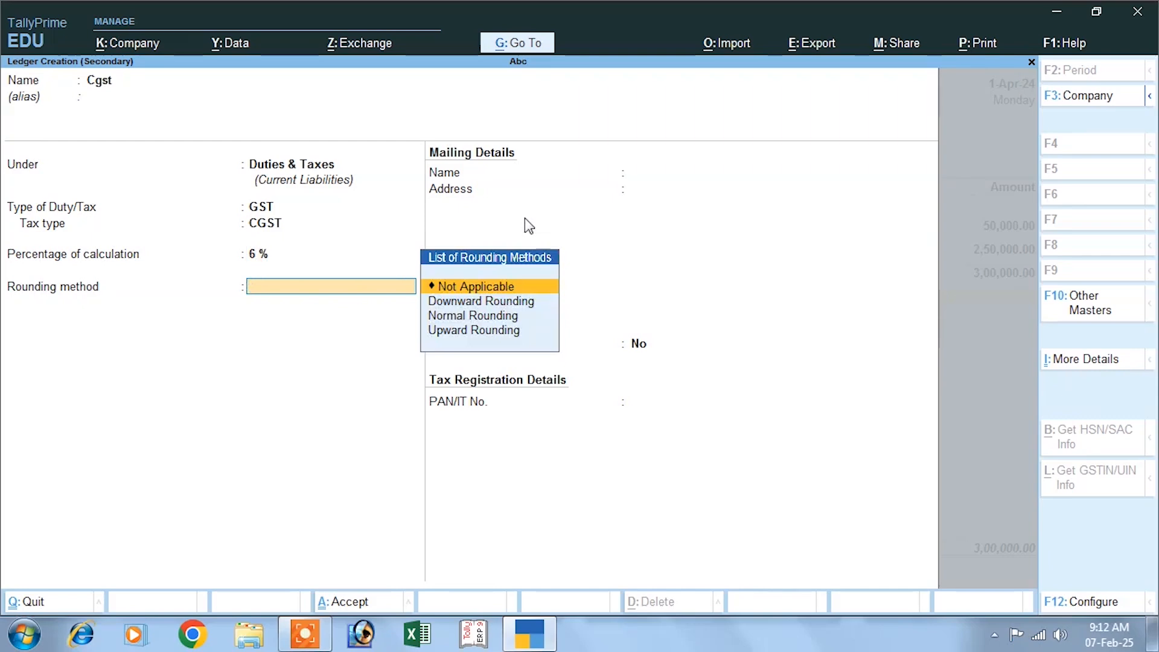
key(Return)
key(Return)
key(Return)
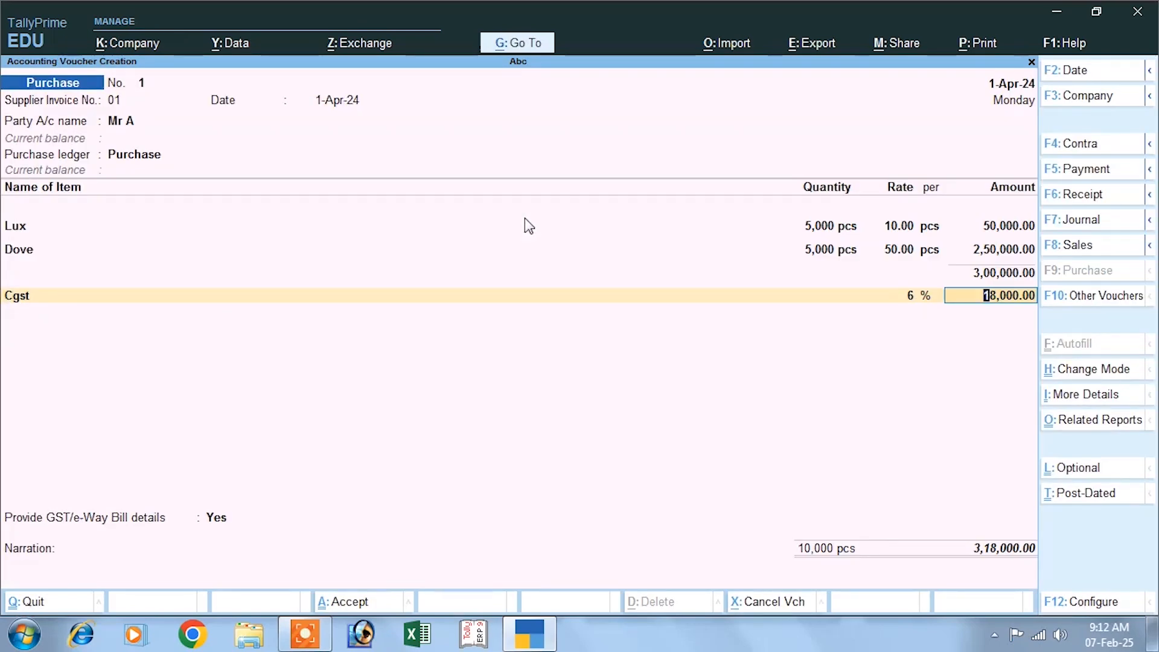
key(Return)
Step: Create a second tax ledger named Sgst from the purchase voucher, keeping it under Duties & Taxes
key(alt+c)
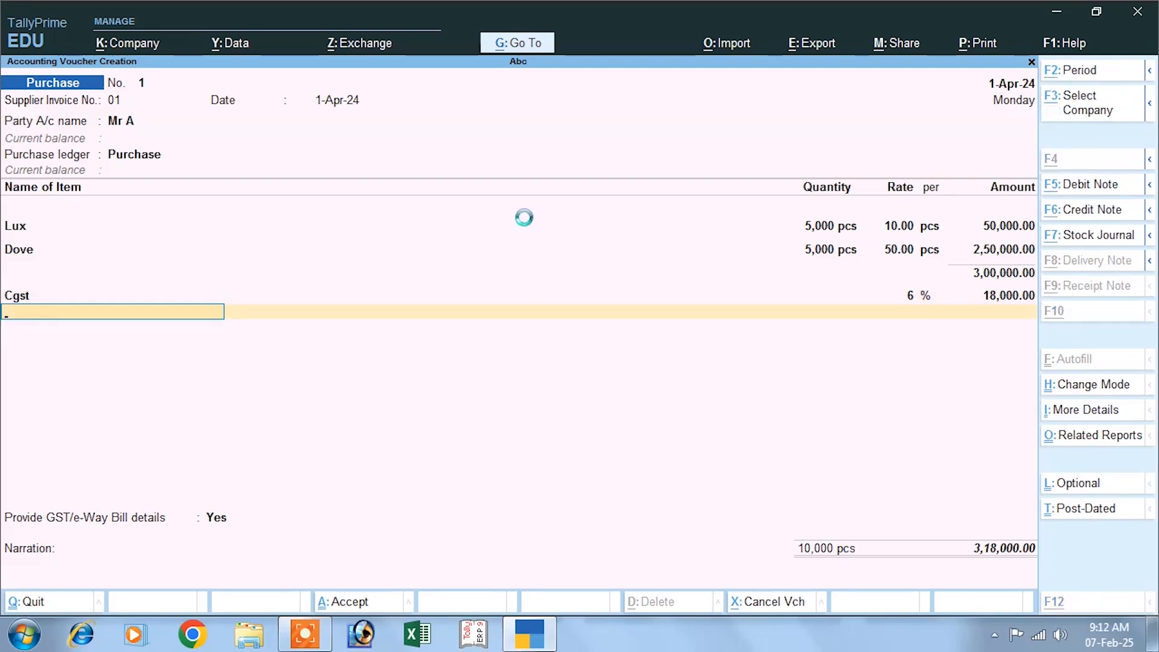
text(Sgst)
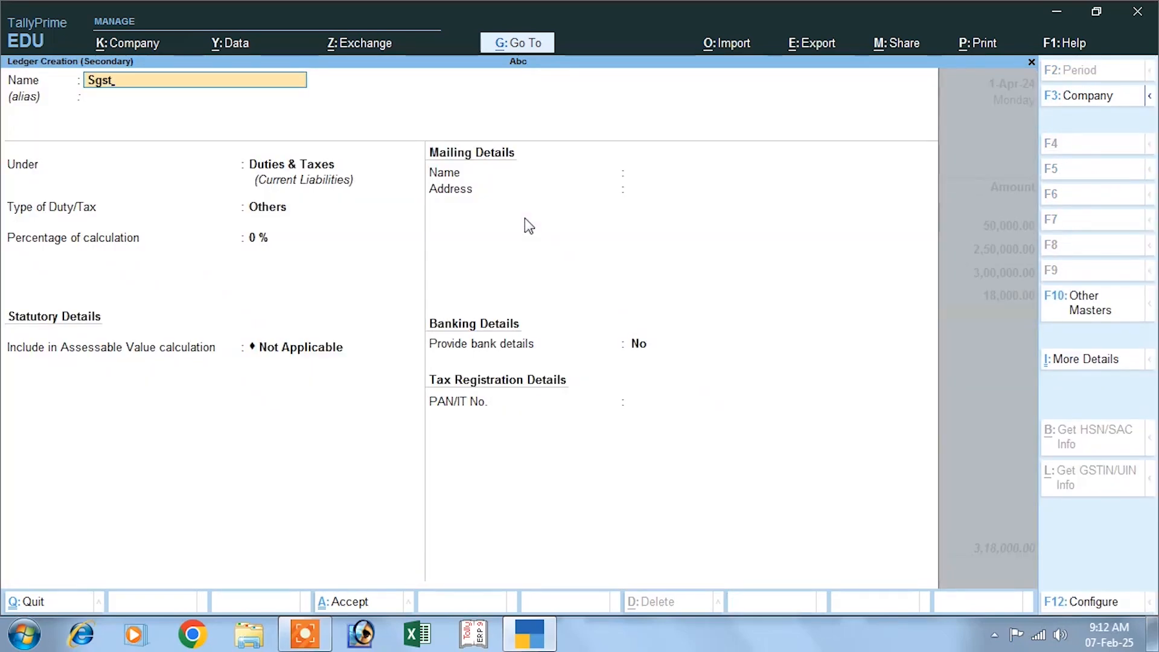
key(Return)
key(Return)
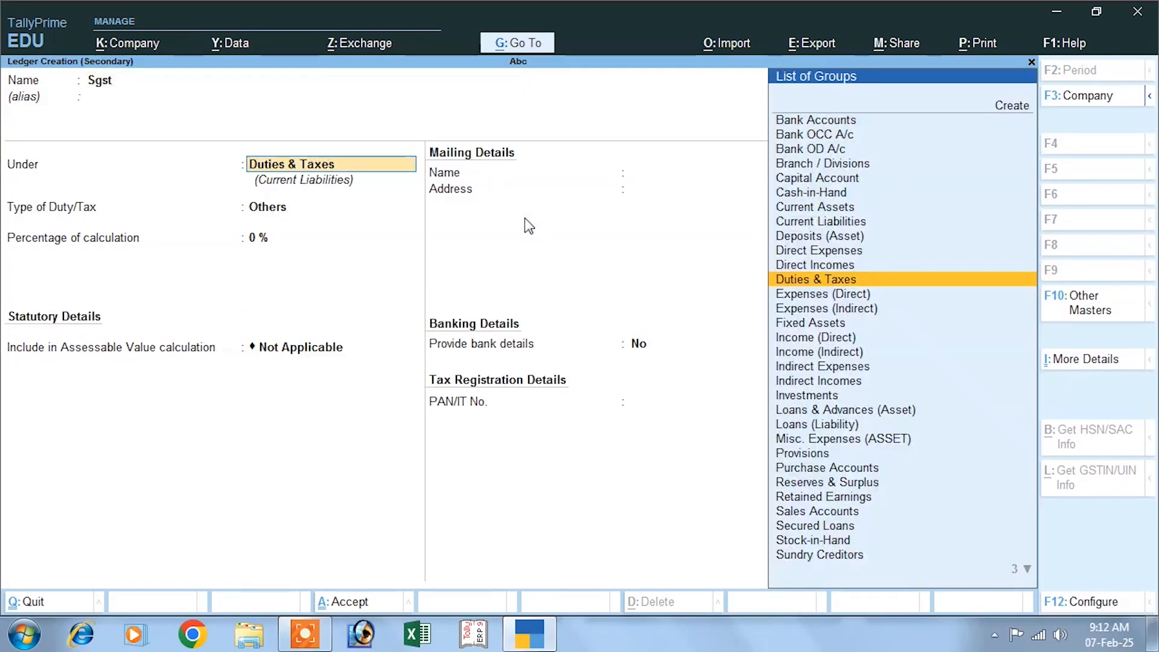
key(Return)
Step: Set Sgst to duty type GST, tax type SGST/UTGST, 6% and rounding Not Applicable, save it and accept its voucher amount
key(Up)
key(Return)
key(Down)
key(Down)
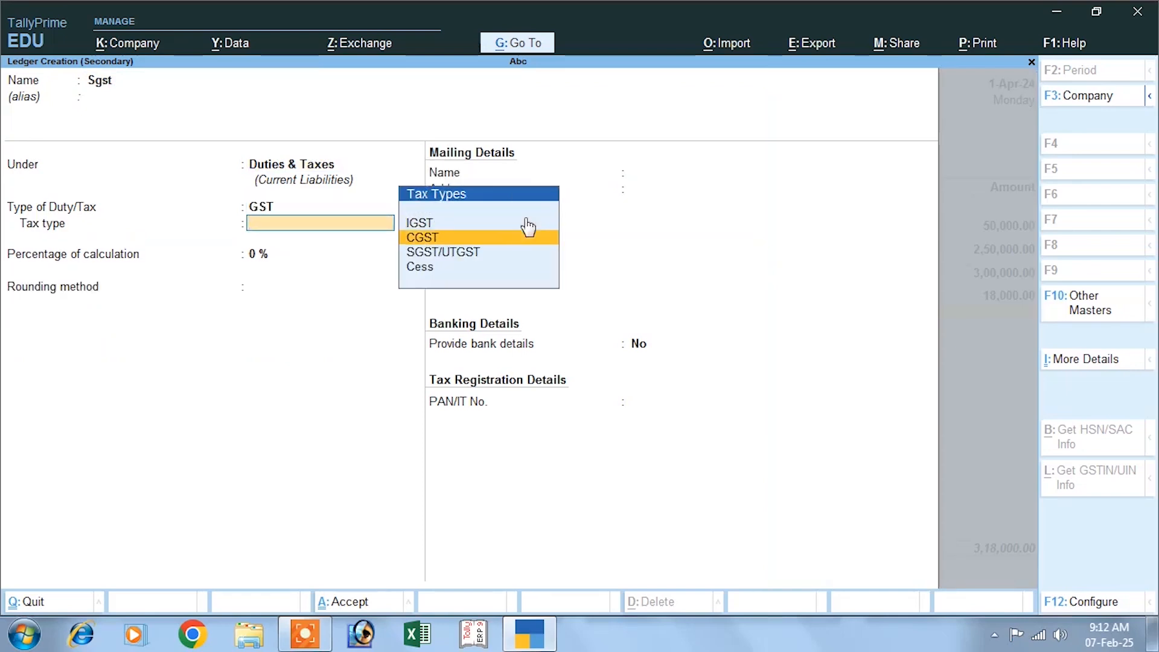
key(Return)
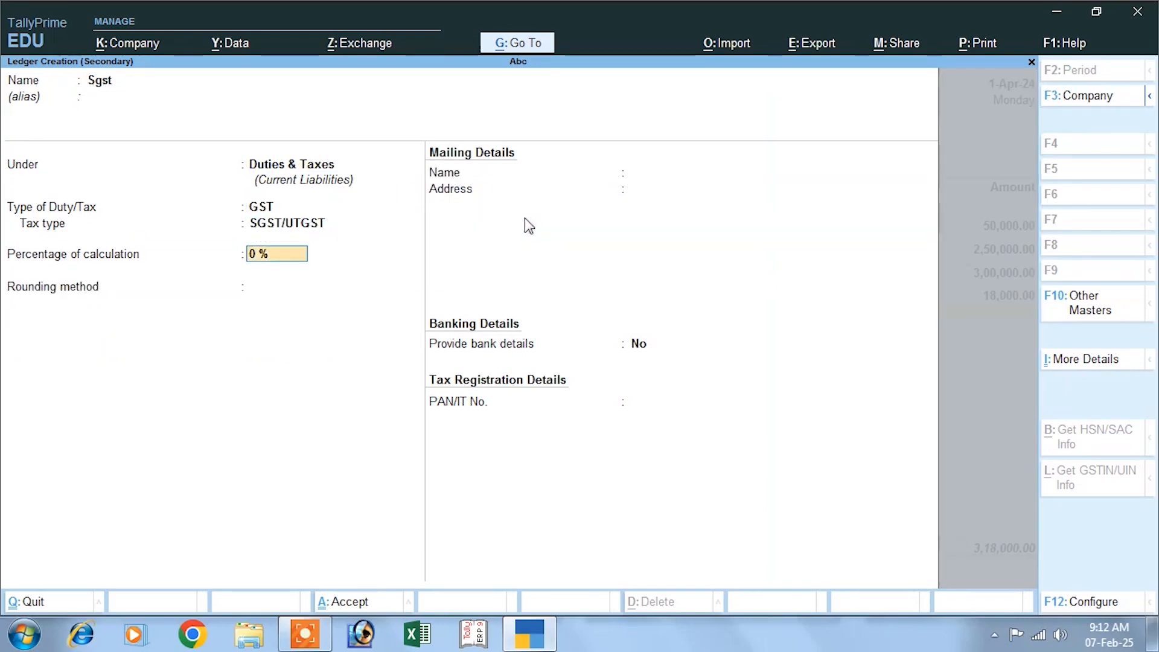
text(6)
key(Return)
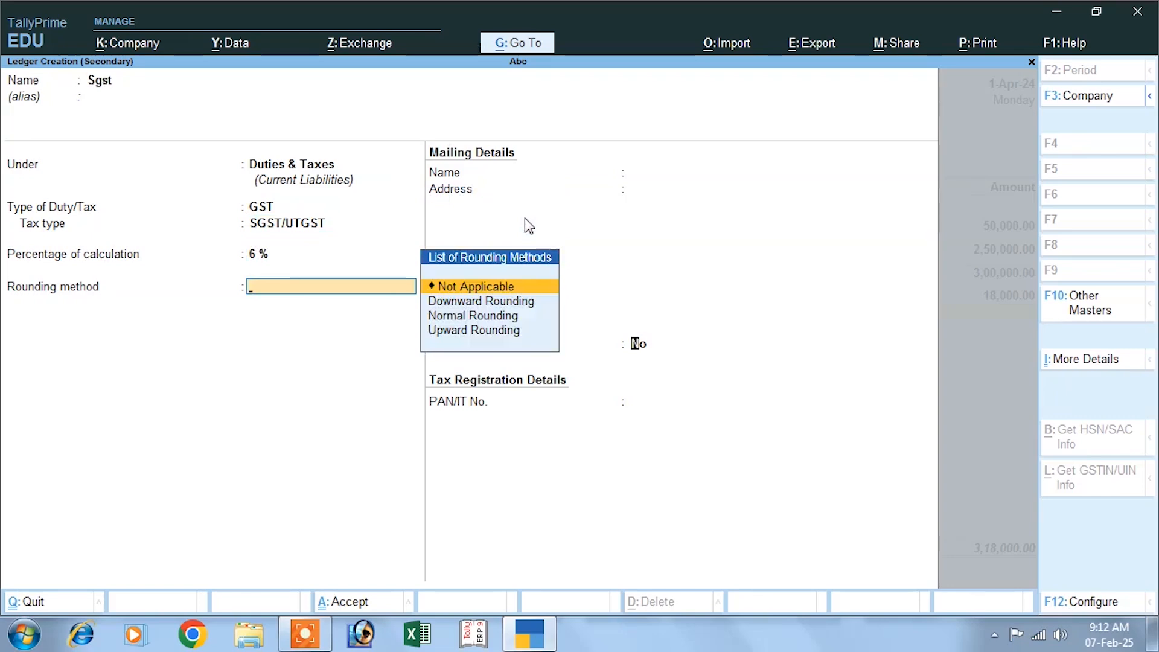
key(Return)
key(Return)
key(Return)
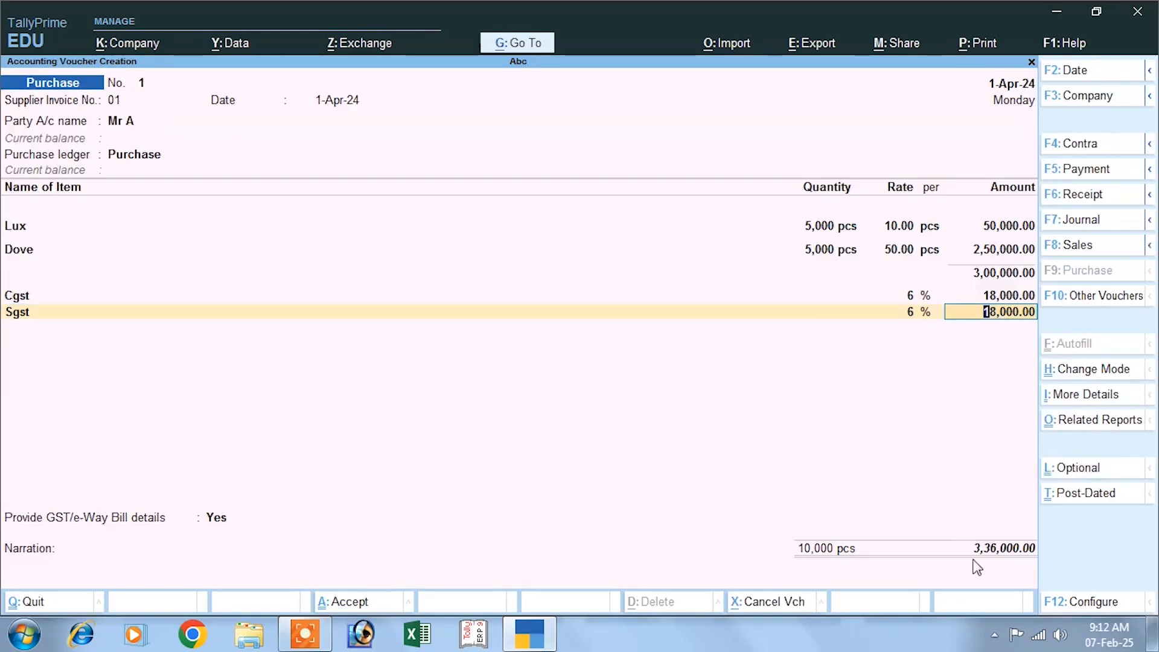
key(Return)
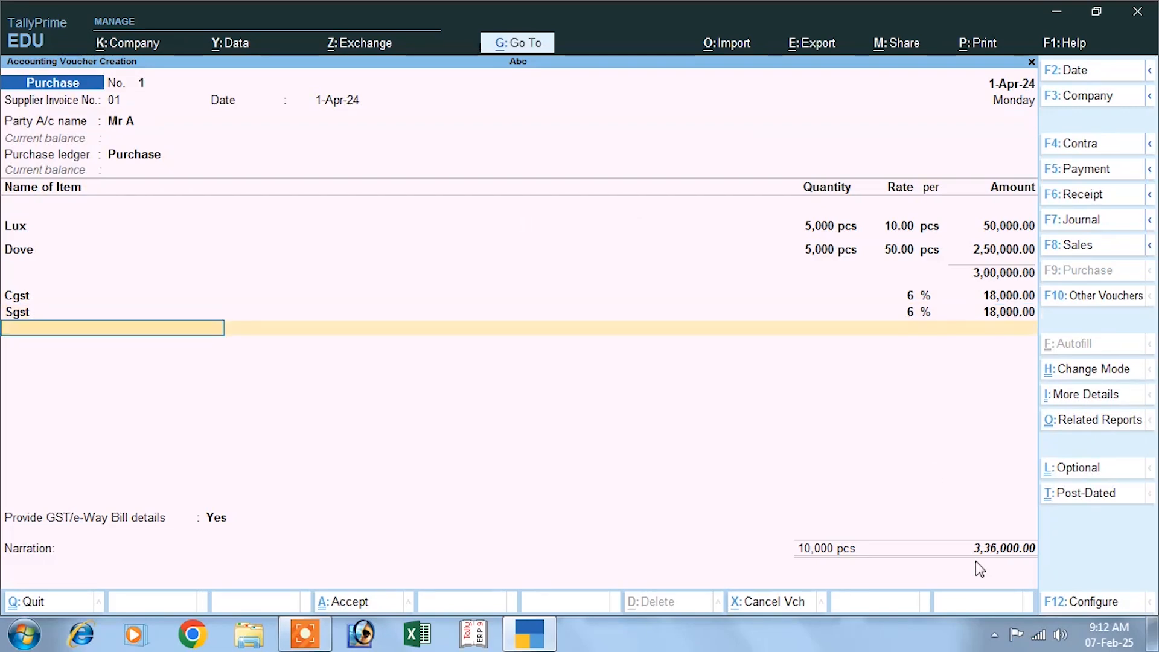
Step: End the voucher's tax ledger list and set Provide GST/e-Way Bill details to No
key(Return)
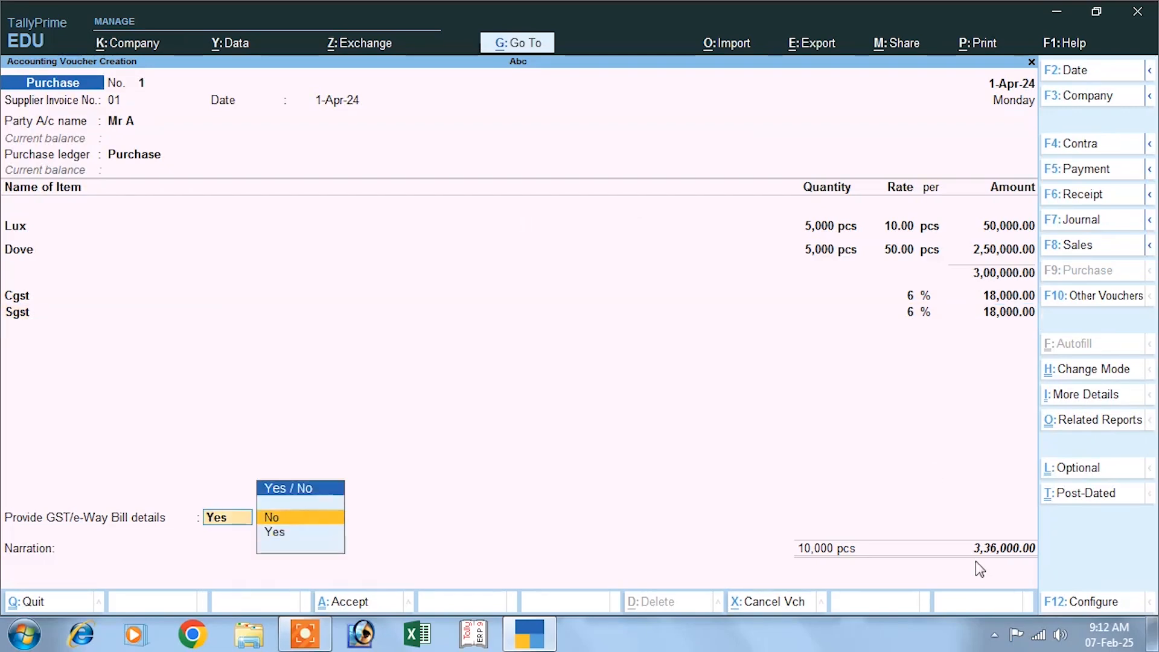
key(Return)
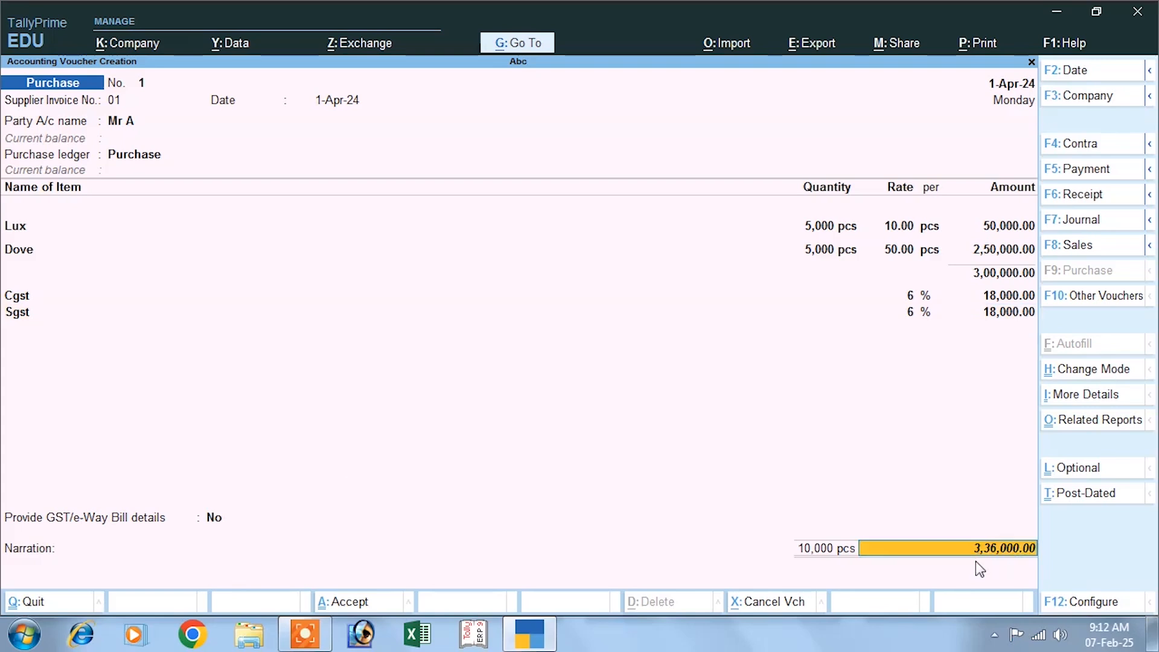
key(Return)
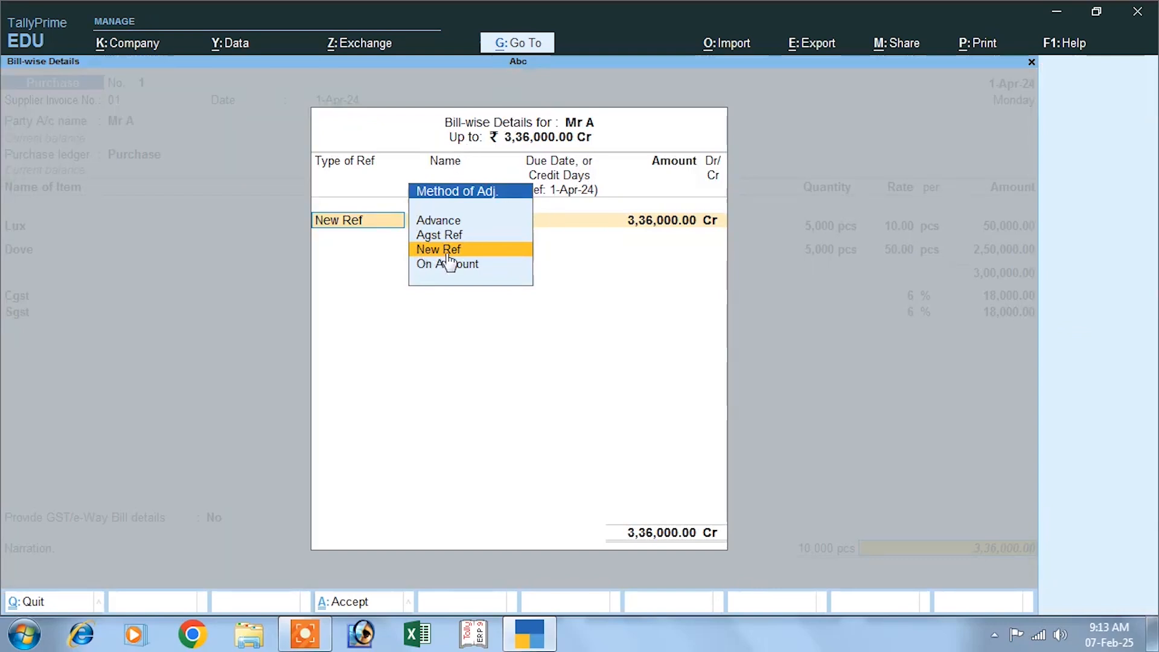
Step: Allocate the full bill amount as a New Ref named after the supplier, with the due date left blank
key(Return)
text(Mr)
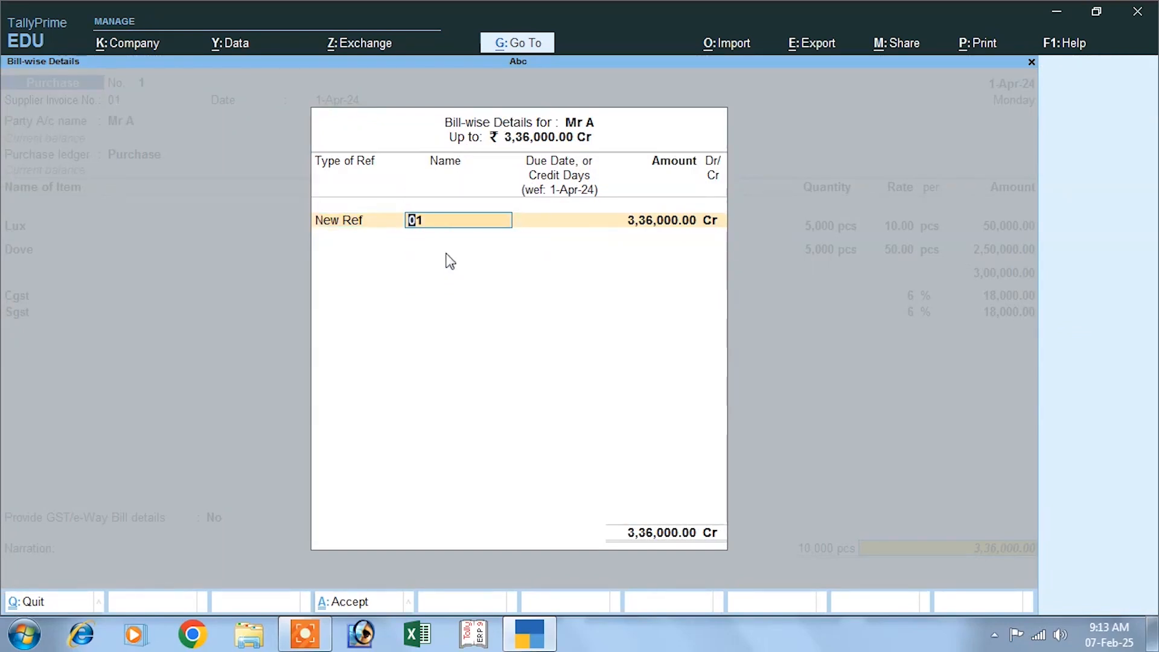
text( S)
key(Return)
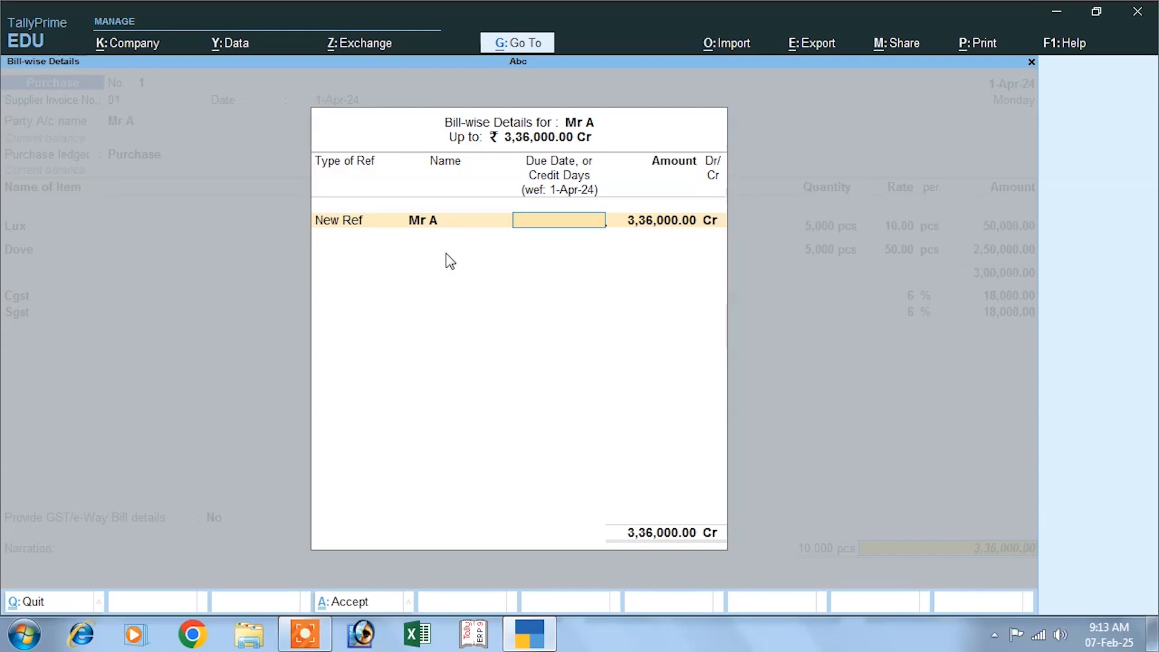
key(Return)
key(Return)
key(Return)
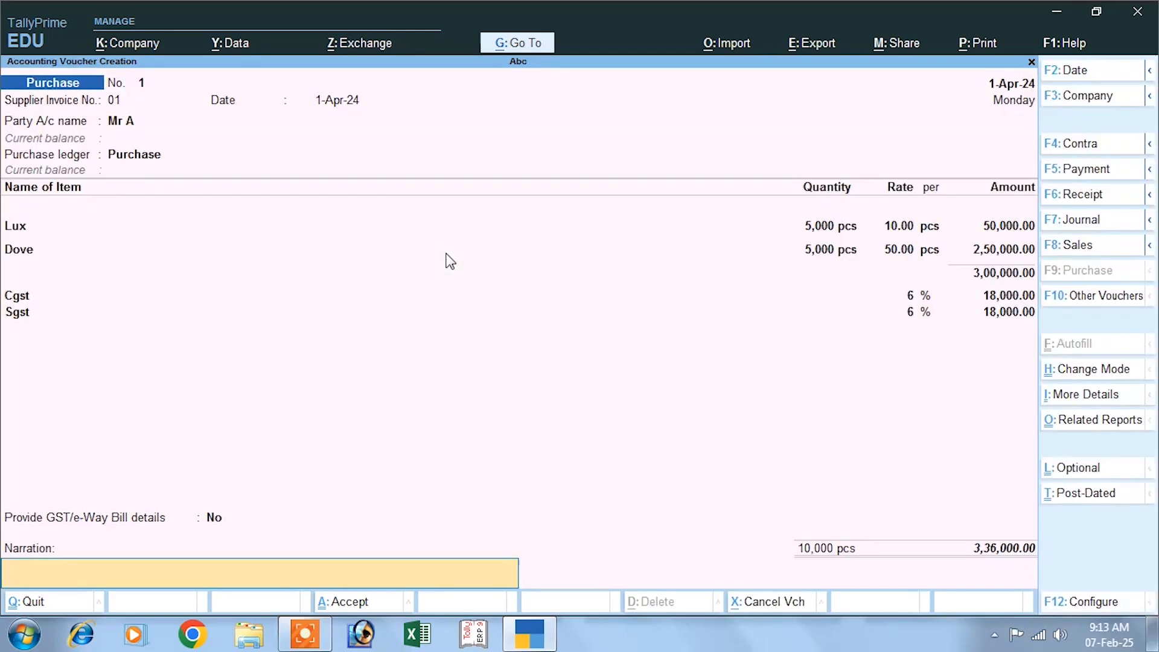
Step: Enter the narration "being credit purchase" and save the purchase voucher
text(being credit purchase)
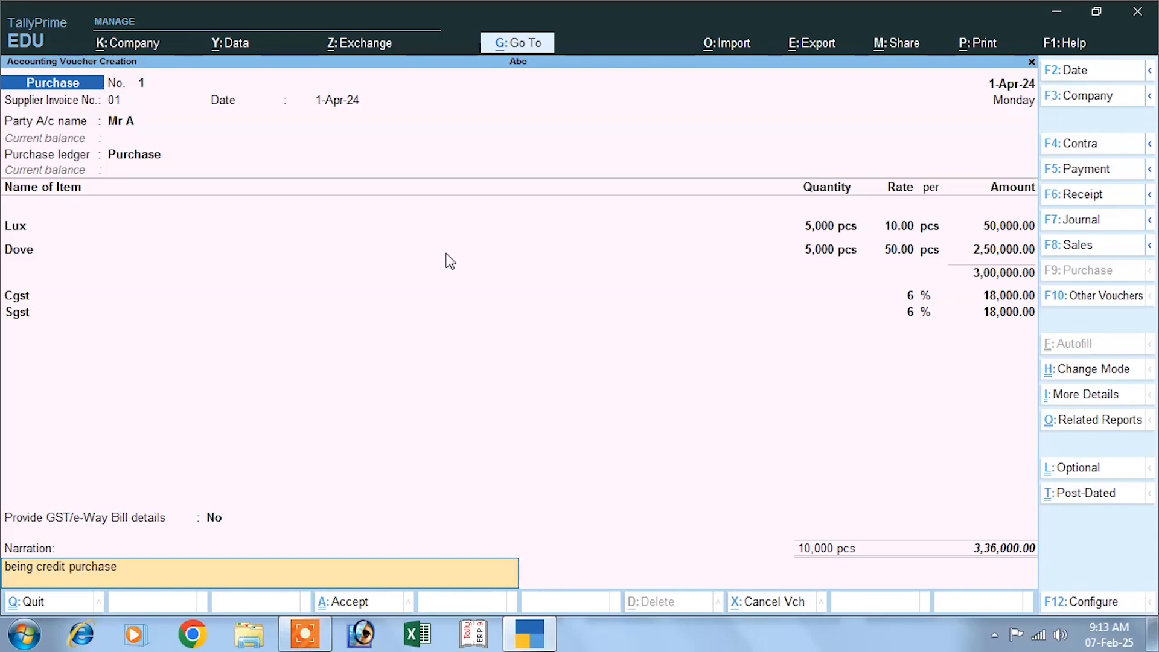
key(Return)
key(Return)
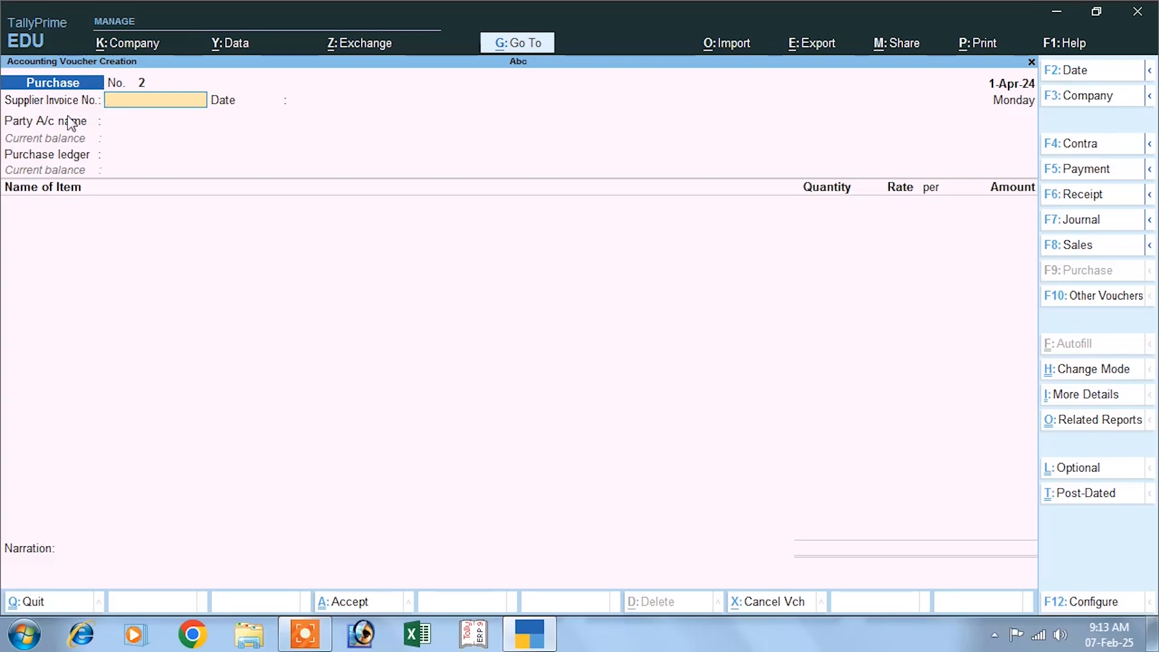
Step: Start a Payment voucher and debit the supplier's ledger with 3,36,000
click(1064, 171)
click(790, 152)
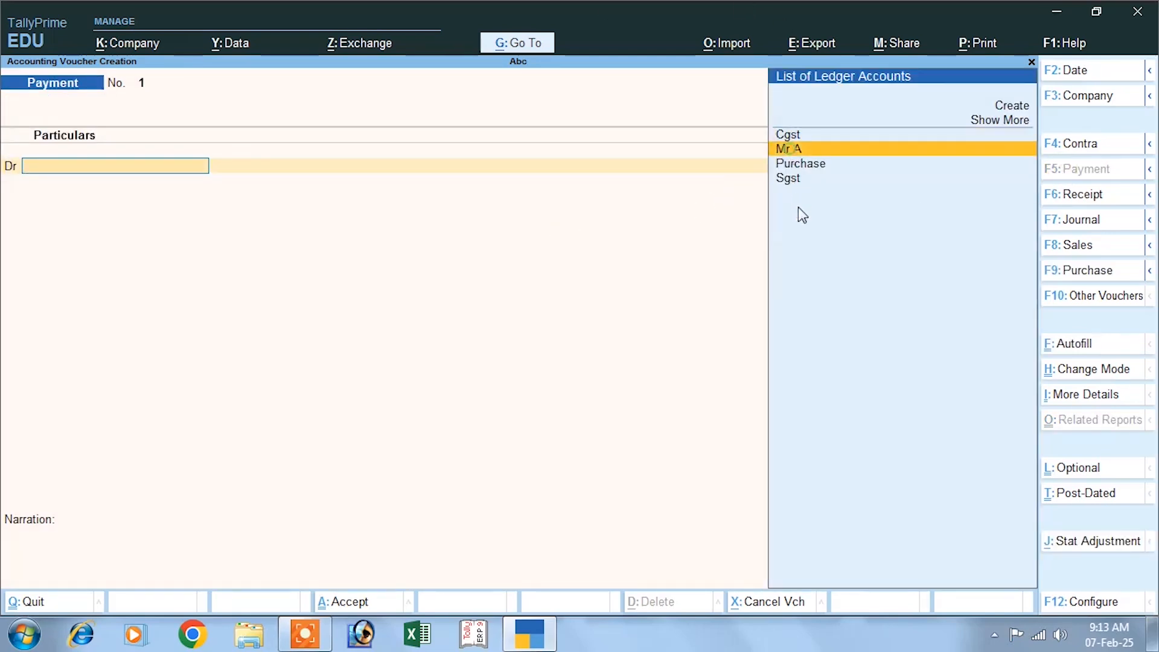
key(Return)
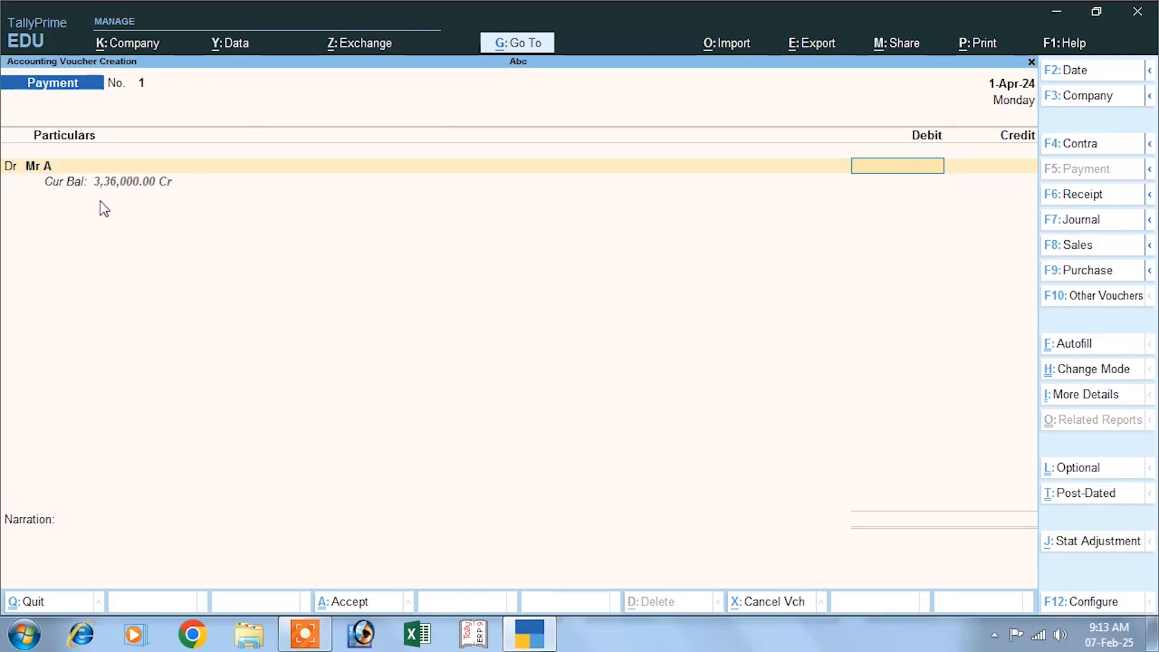
text(3,36,000)
key(Return)
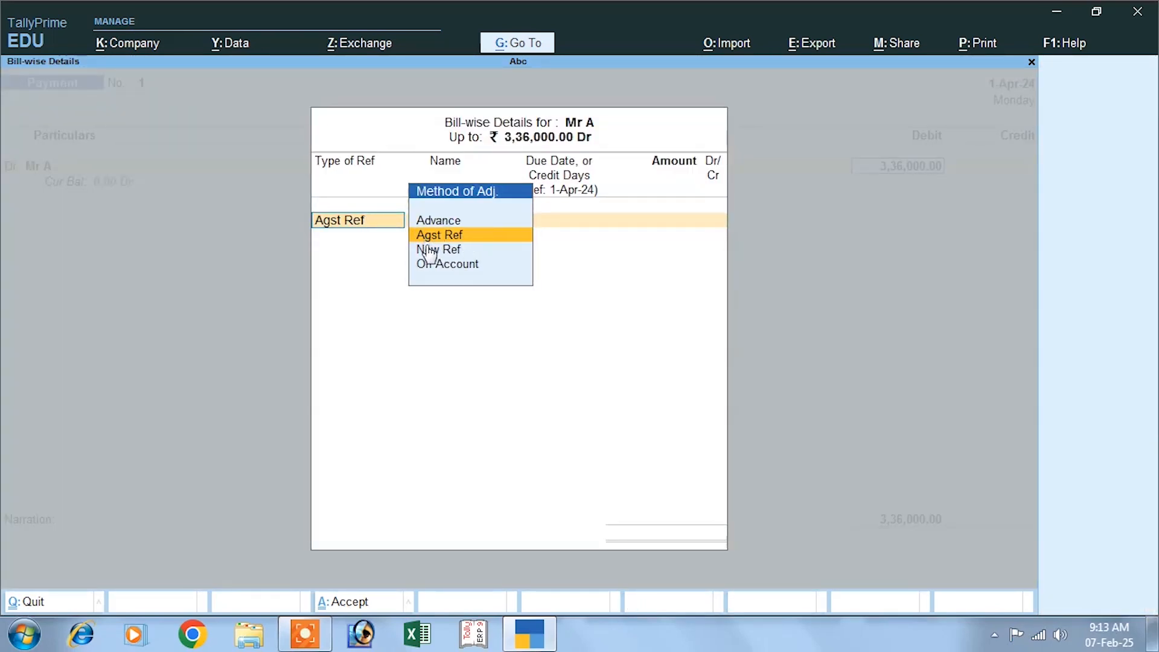
Step: Allocate the payment as Agst Ref to the supplier's pending bill dated 1-Apr-24
key(Return)
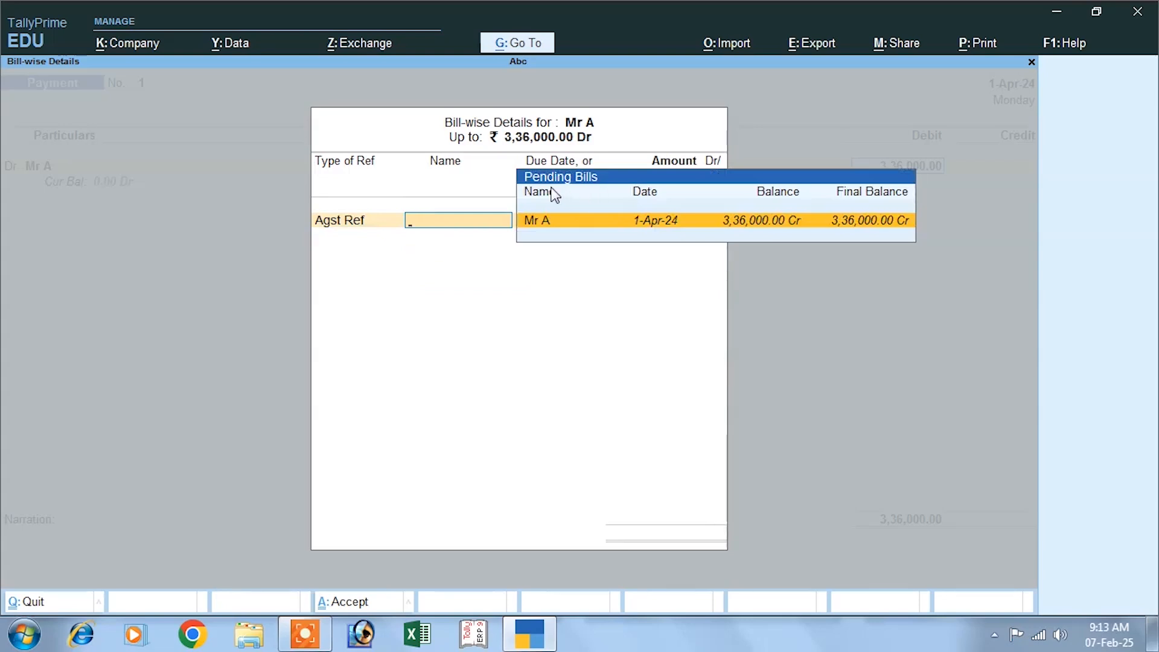
key(Return)
key(Return)
key(Return)
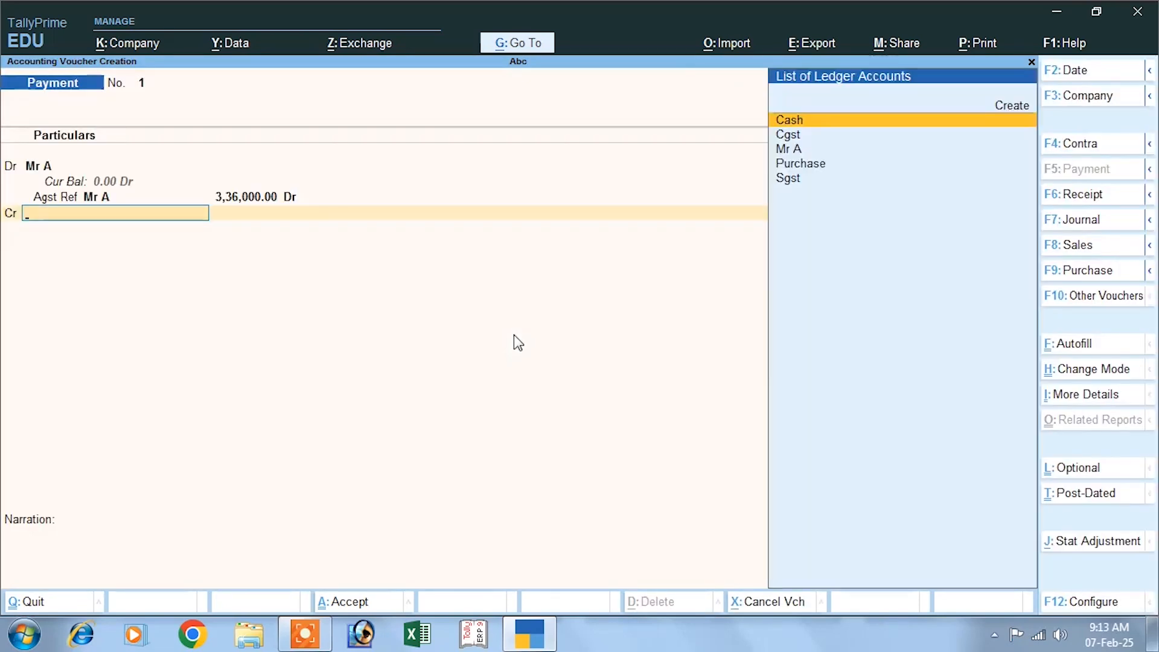
Step: Credit Cash with 3,36,000, enter the narration "being cash paid" and save the payment voucher
click(789, 123)
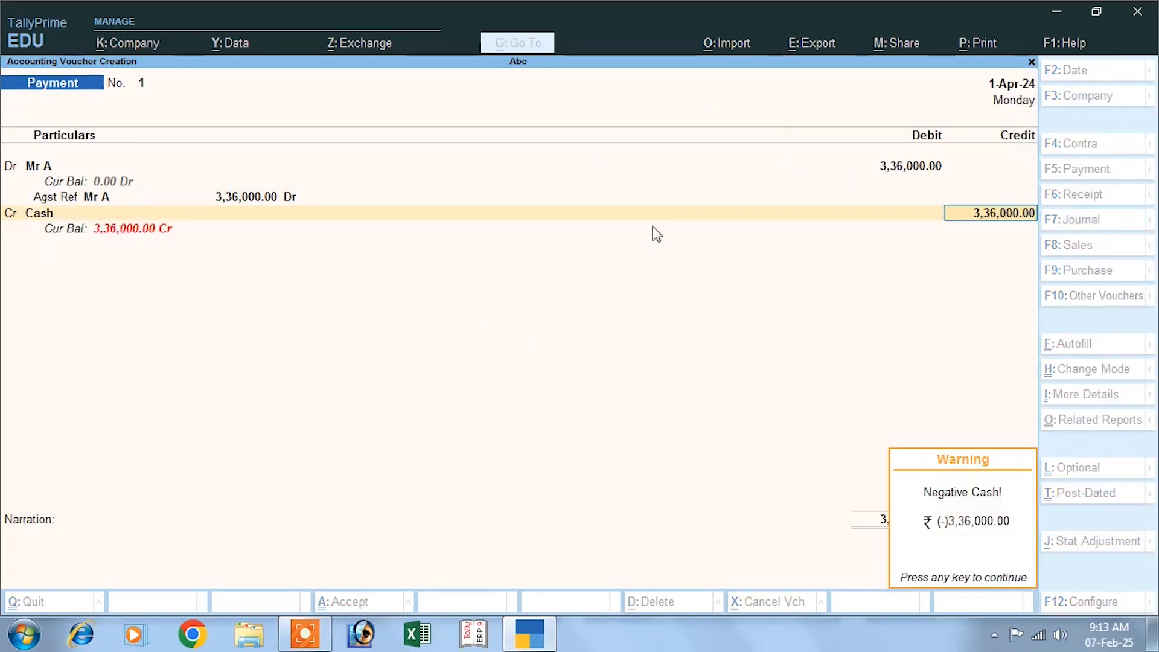
key(Return)
text(being cash paid)
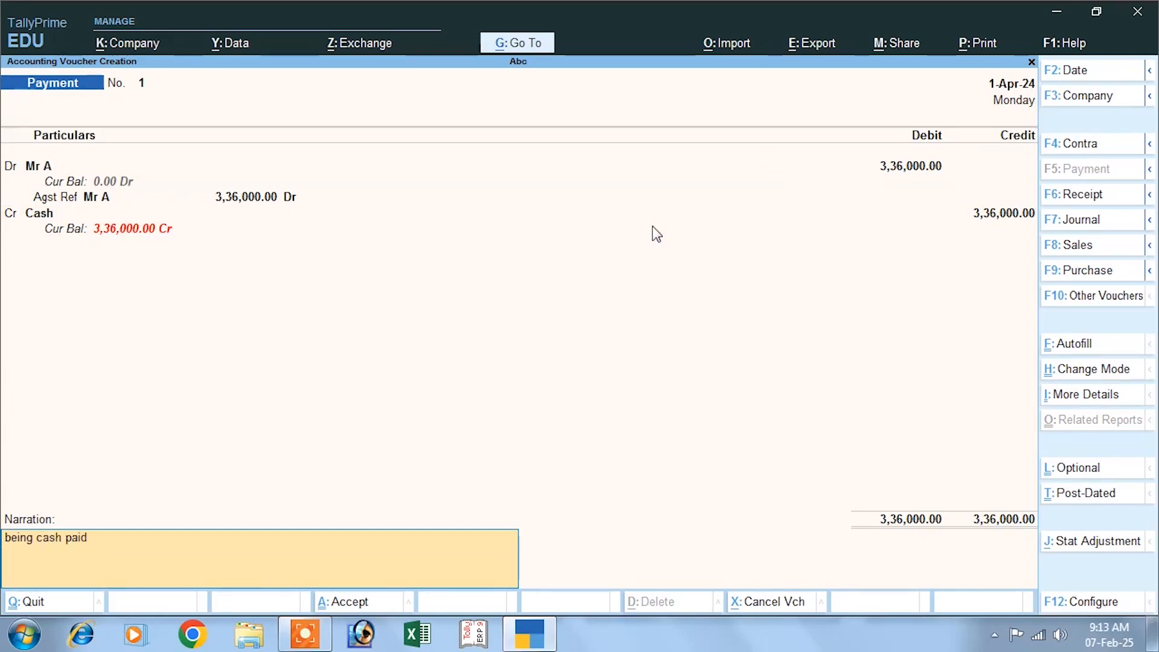
key(Return)
key(Return)
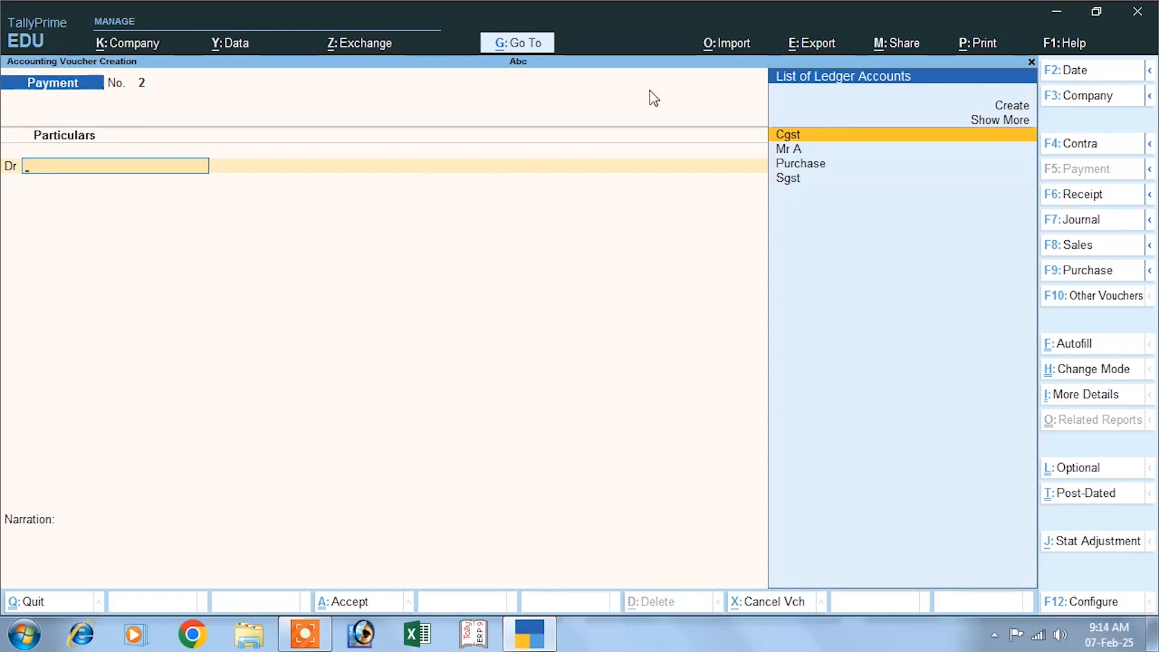
Step: Start a Sales voucher and begin a new party ledger in the customer's name under the Sundry Debtors group
click(1069, 246)
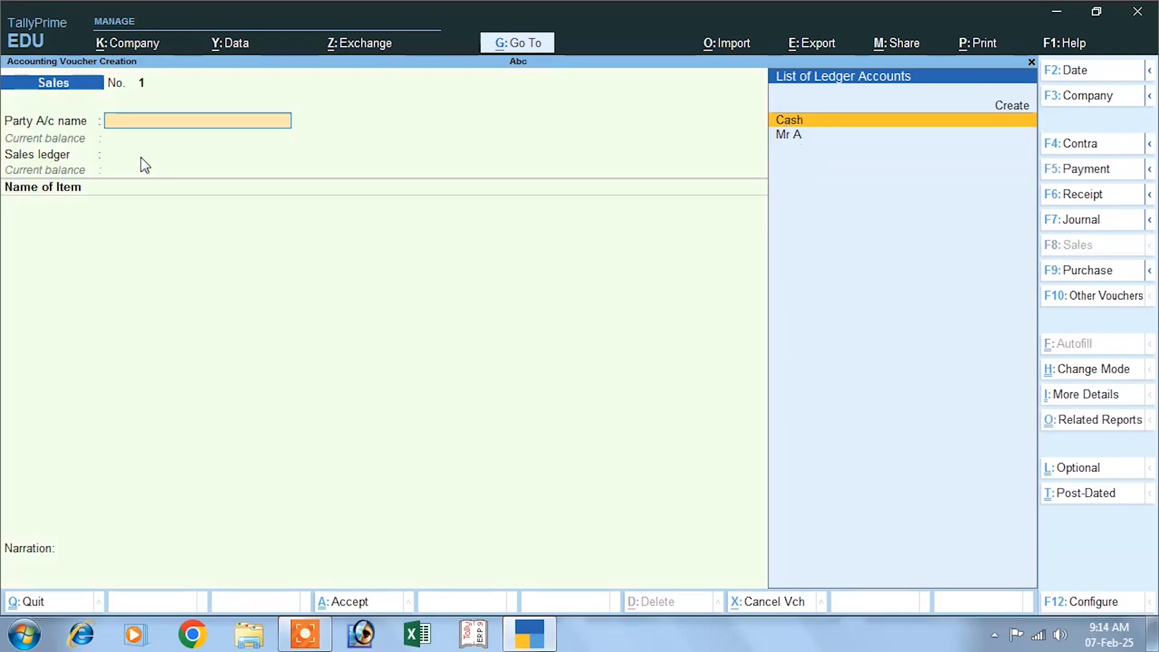
click(1010, 106)
text(Mr Z)
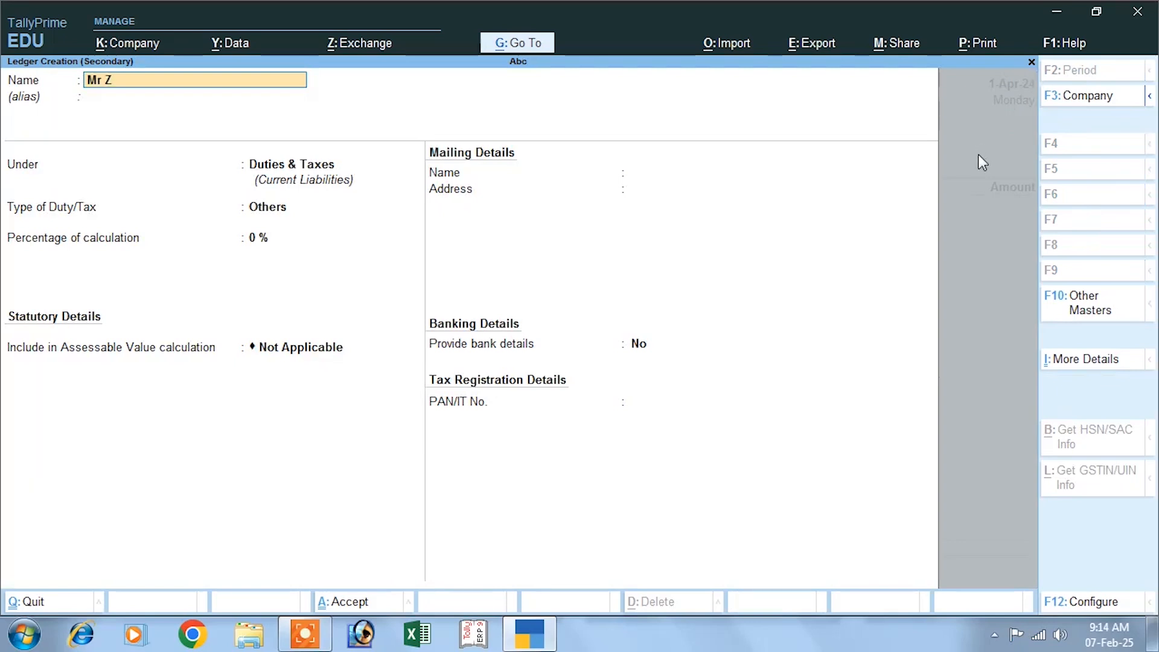
key(Return)
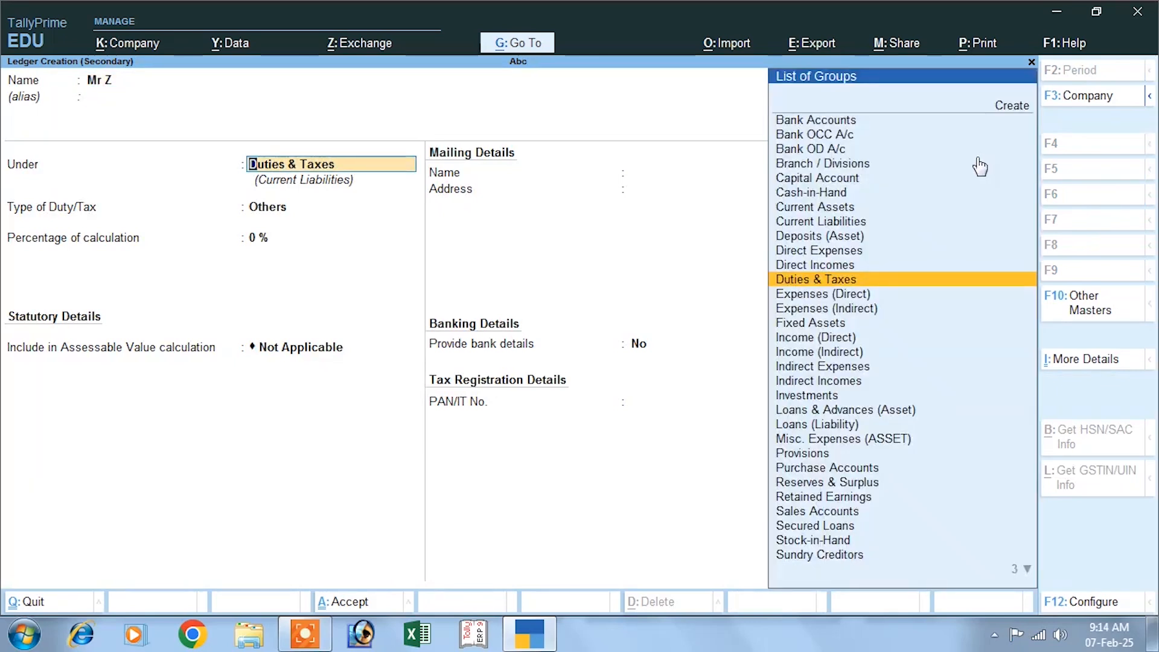
text(S)
key(Down)
key(Down)
key(Down)
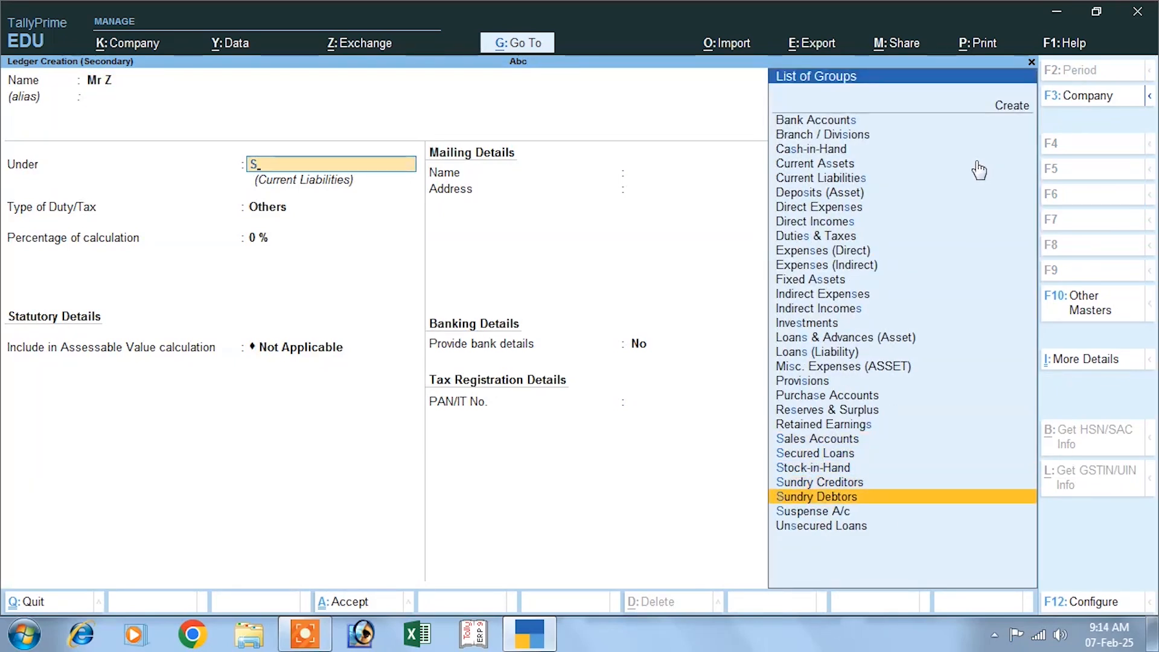
key(Return)
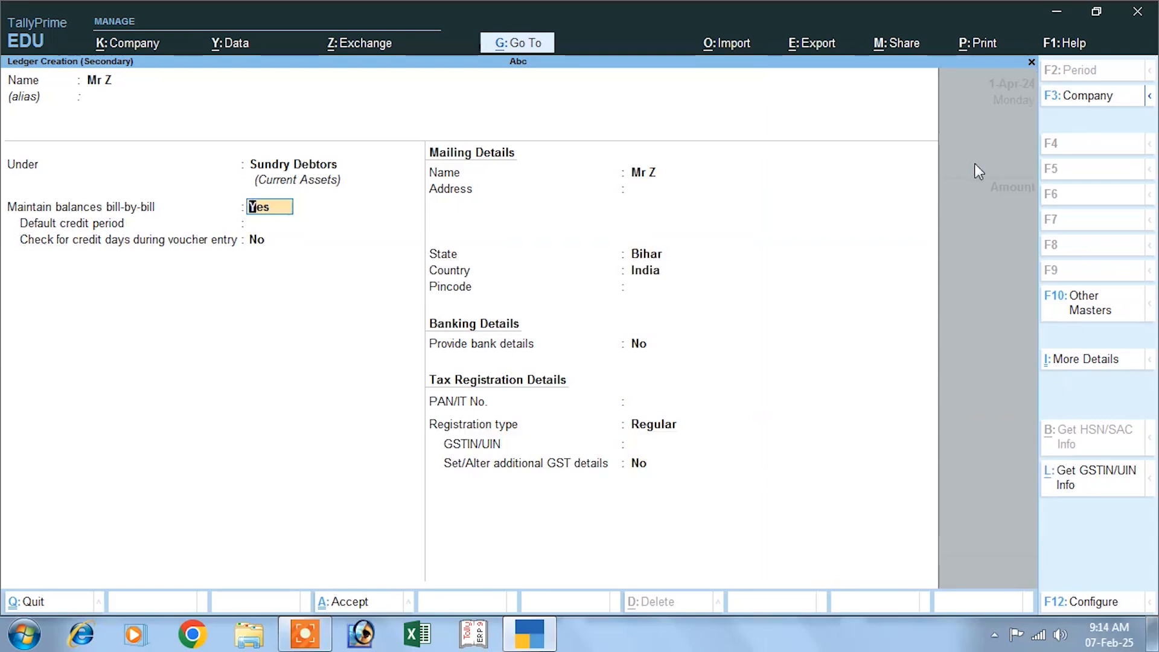
Step: Accept bill-by-bill balances, state Bihar and Regular registration with the GSTIN left blank, and save the customer's ledger
key(Return)
key(Return)
key(Return)
key(Return)
key(Return)
key(Return)
key(Return)
key(Return)
key(Return)
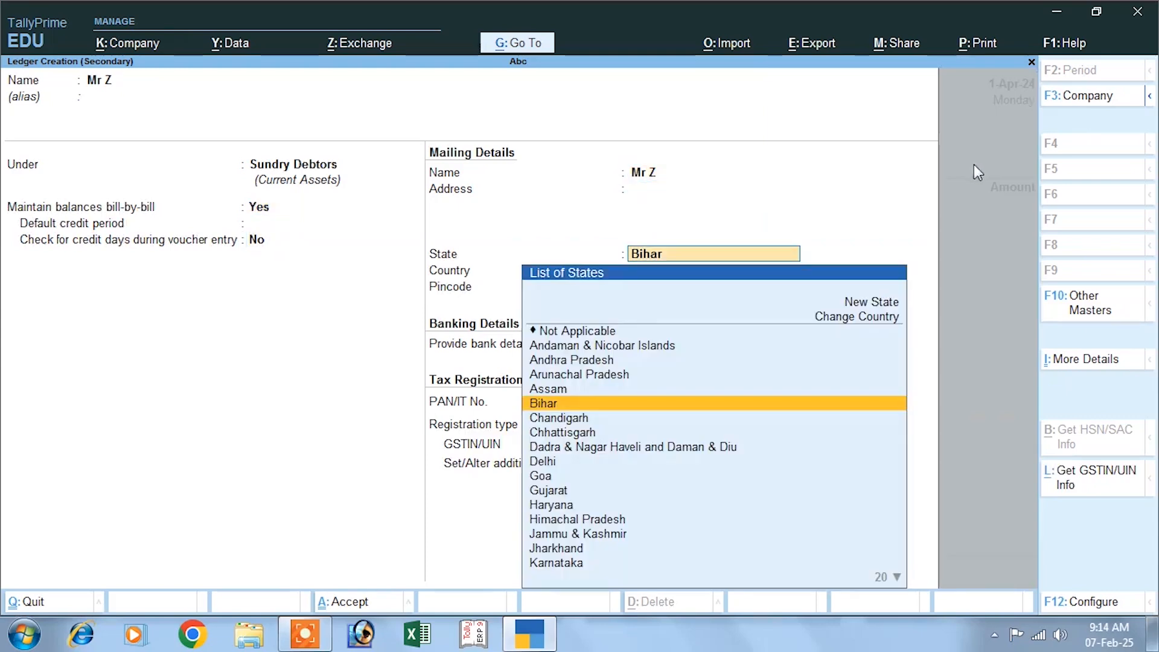
key(Return)
key(Return)
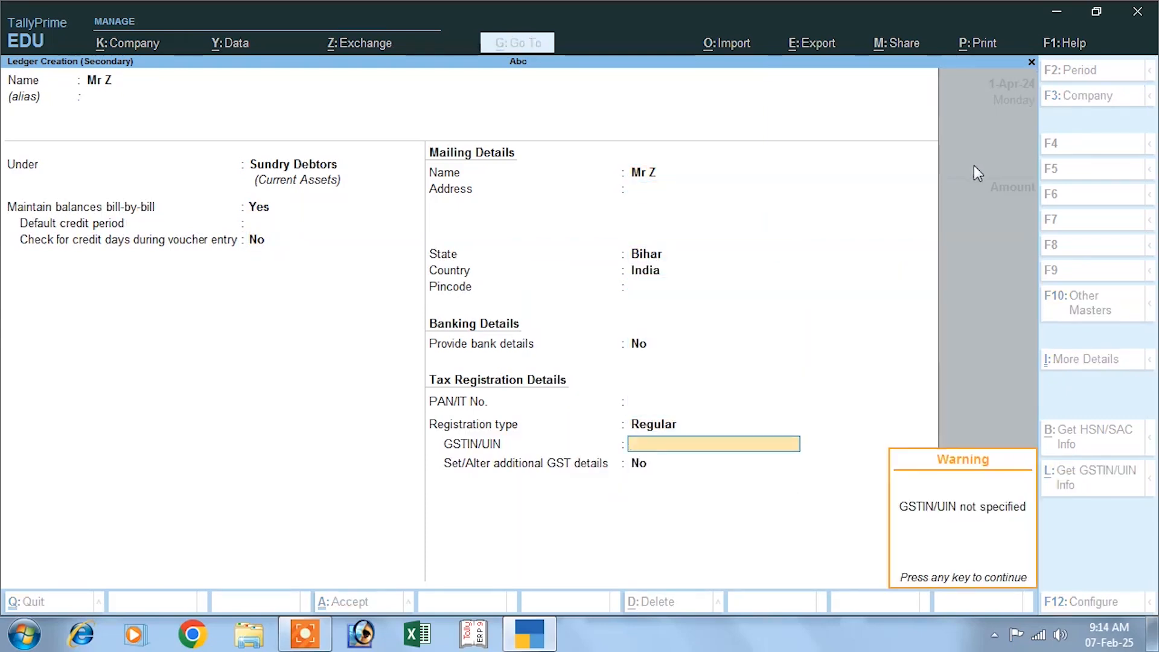
key(Return)
key(Return)
key(Return)
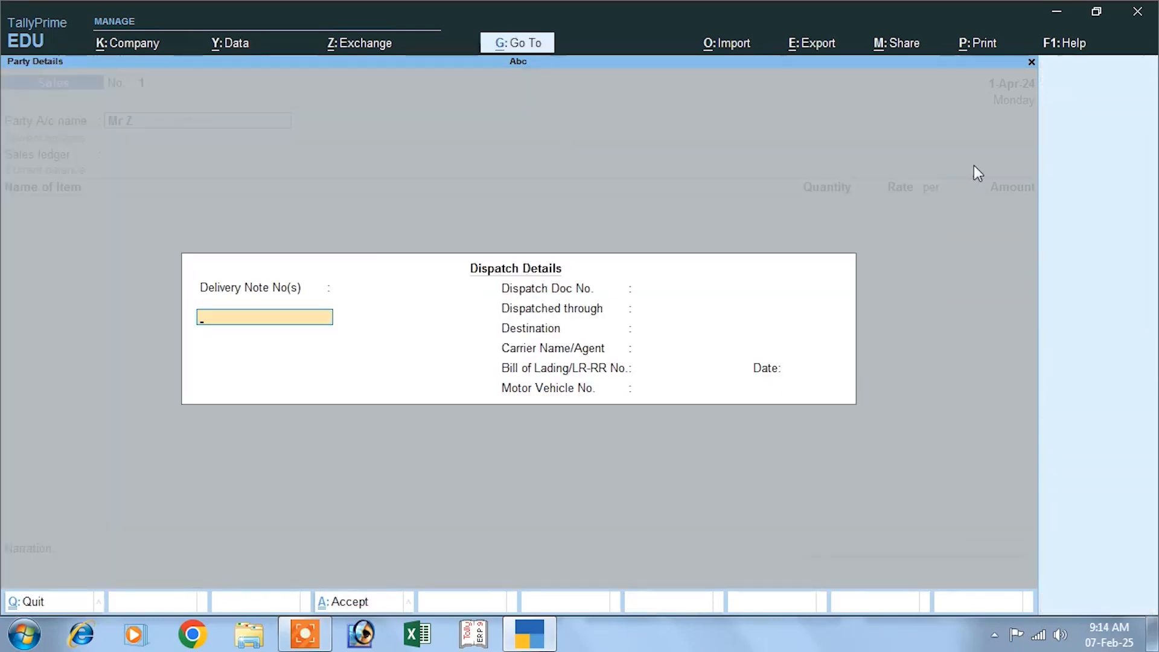
Step: Leave the dispatch details blank and accept the customer's party details for the sales voucher
key(Return)
key(Return)
key(Return)
key(Return)
key(Return)
key(Return)
key(Return)
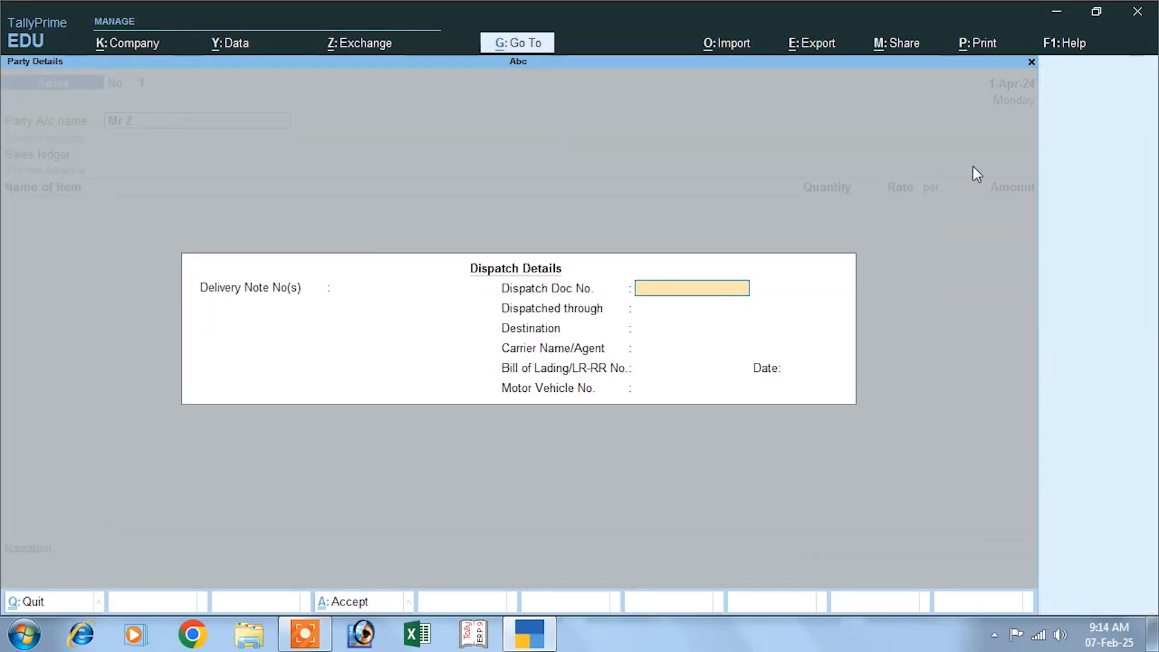
key(Return)
key(Return)
key(Return)
key(Return)
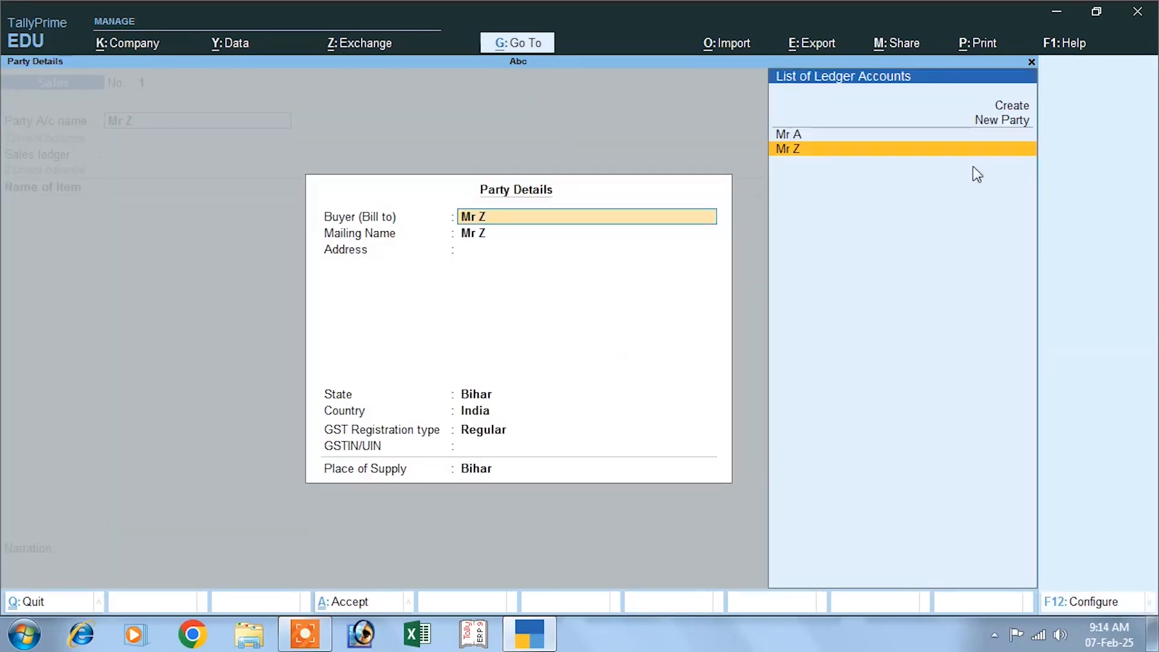
key(Return)
key(Return)
key(Return)
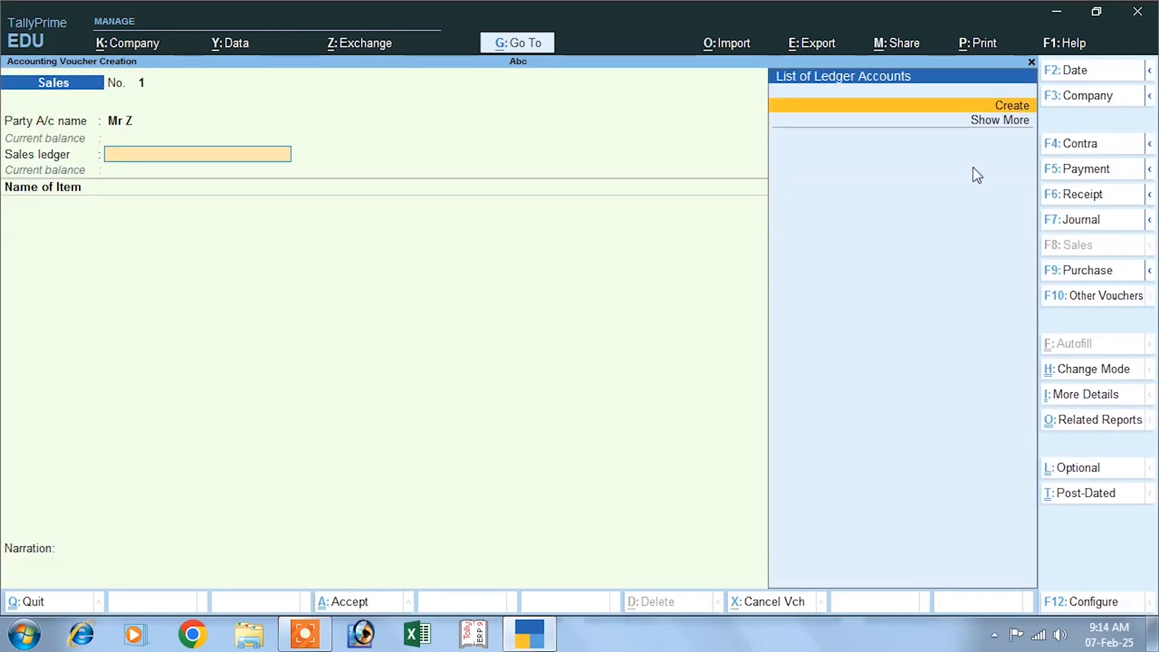
Step: Create a new sales ledger named Sales under the Sales Accounts group
click(1002, 106)
text(Sales)
key(Return)
key(Return)
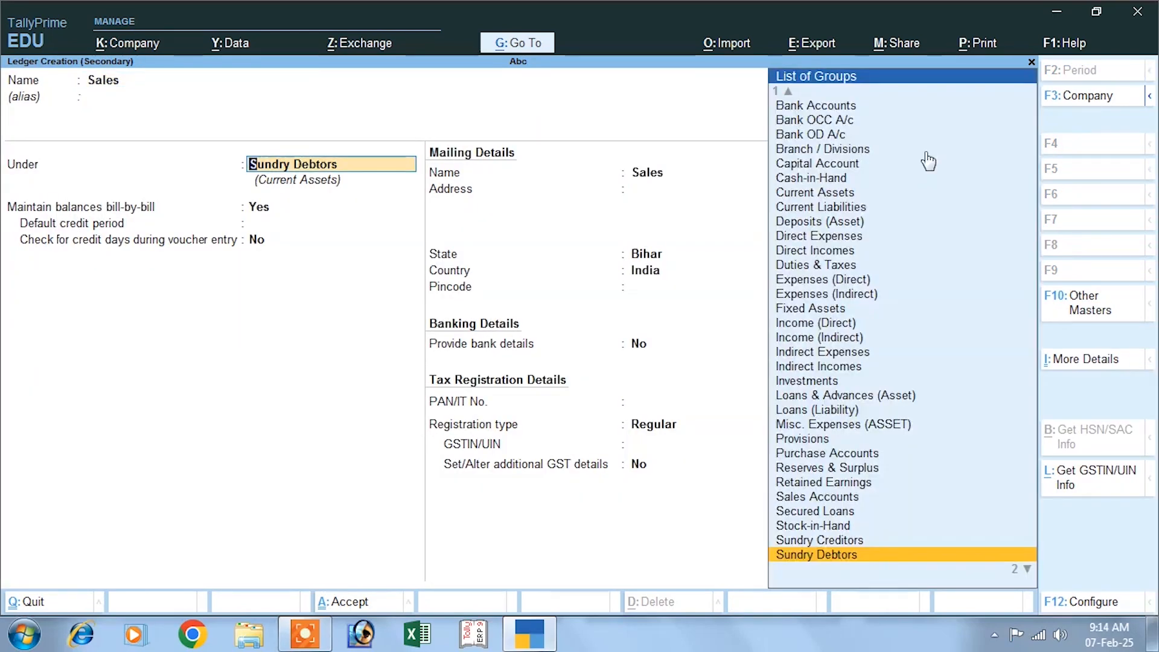
text(S)
key(Down)
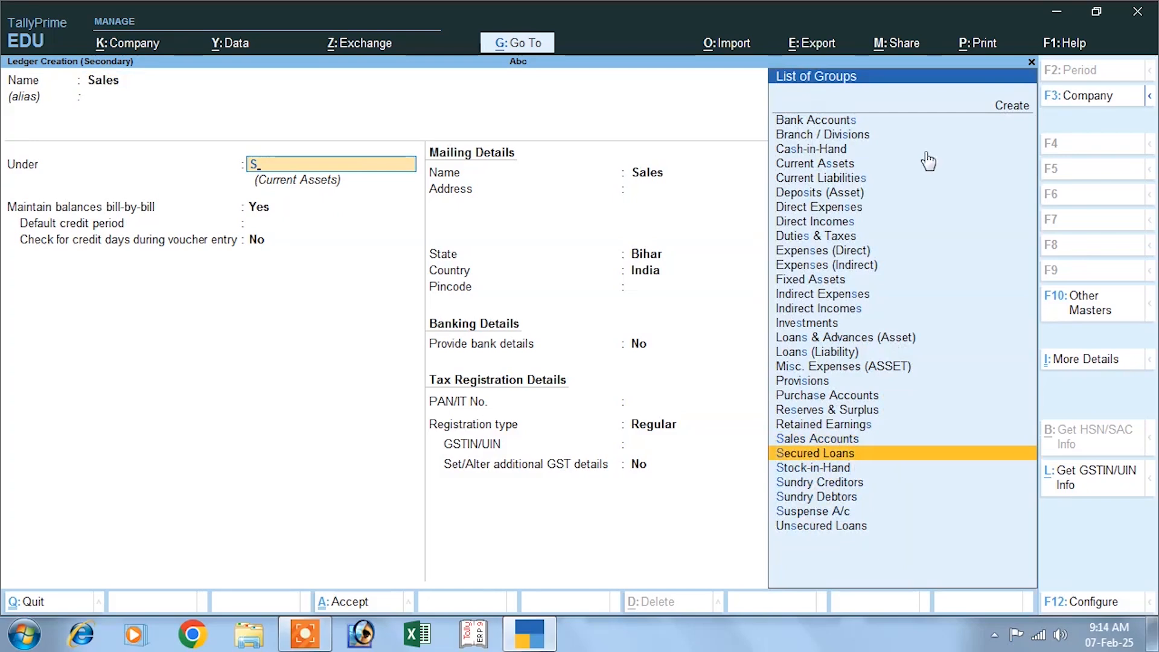
key(Up)
key(Return)
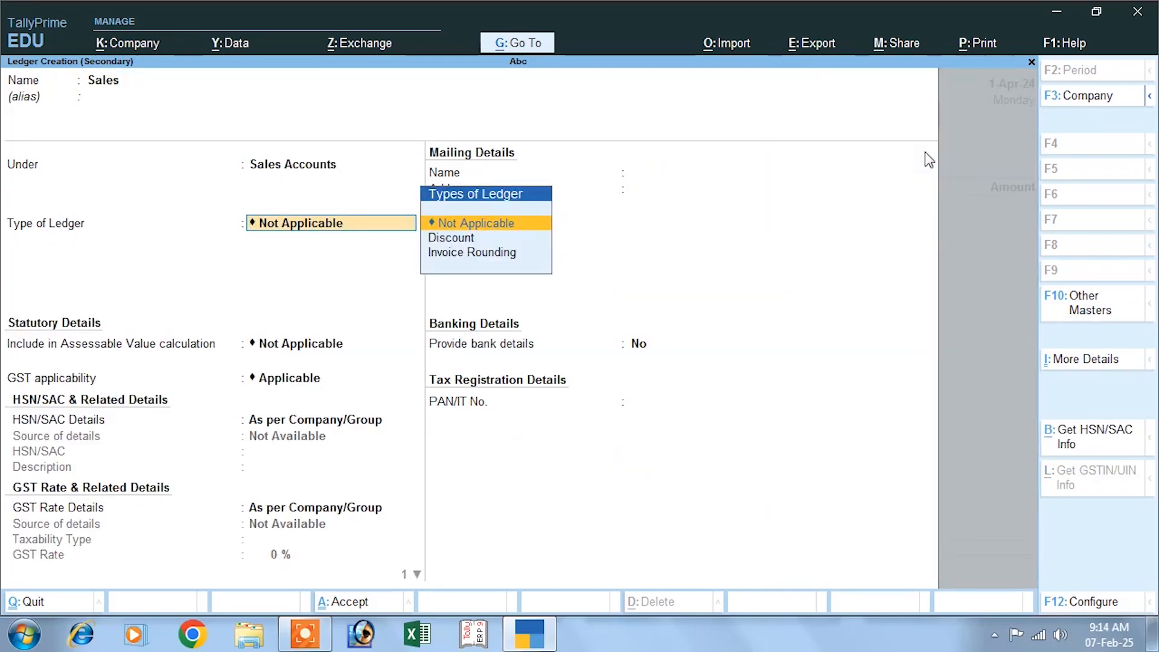
Step: Keep GST applicable with HSN/SAC and GST rate details as per Company/Group, and save the Sales ledger
key(Return)
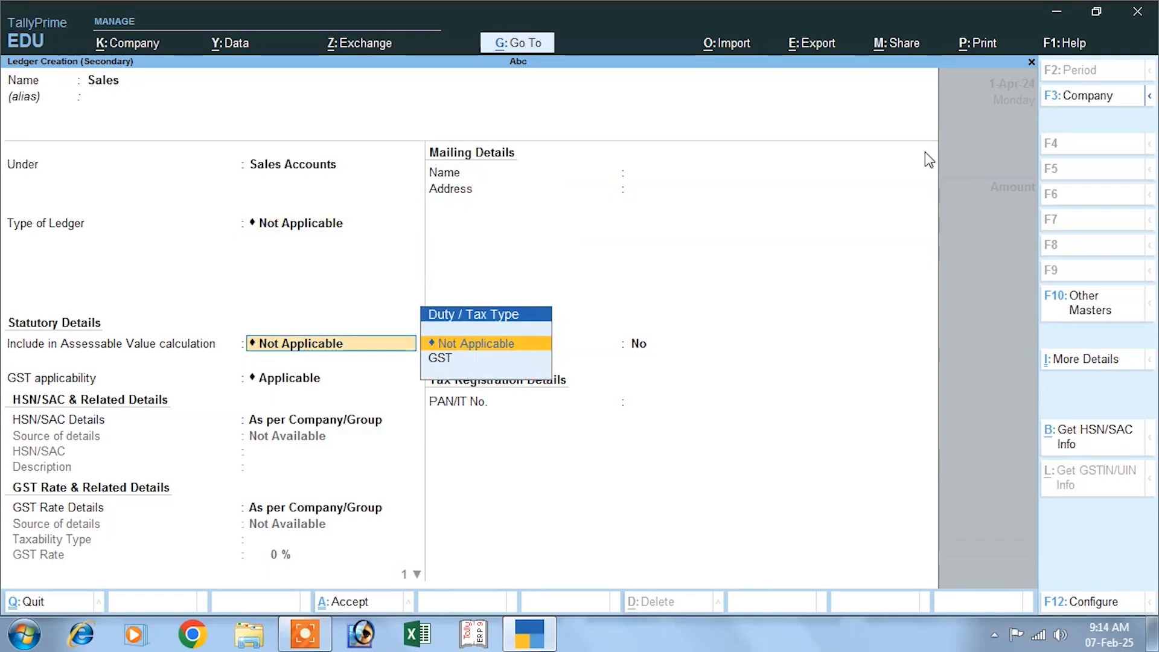
key(Return)
key(Return)
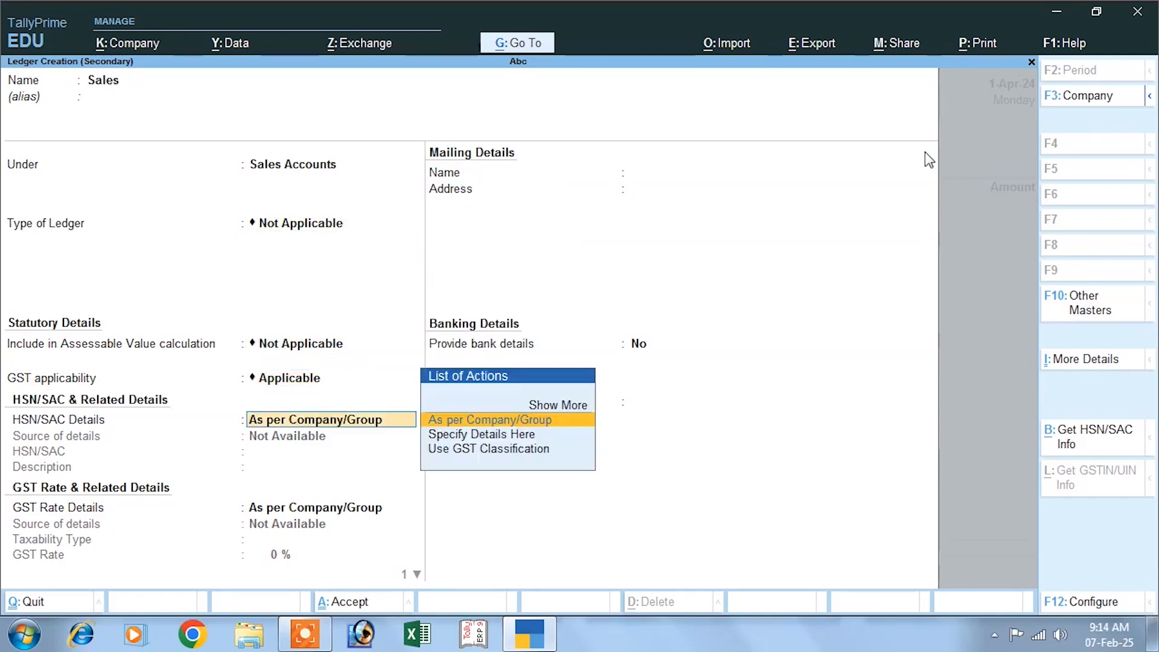
key(Down)
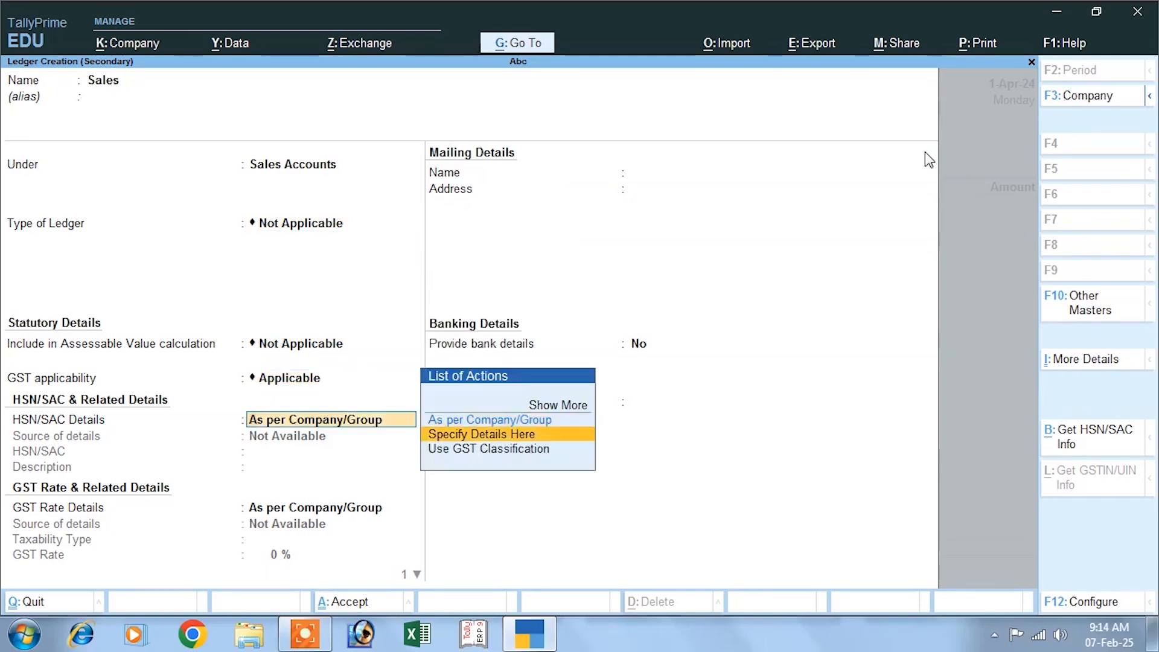
key(Up)
key(Return)
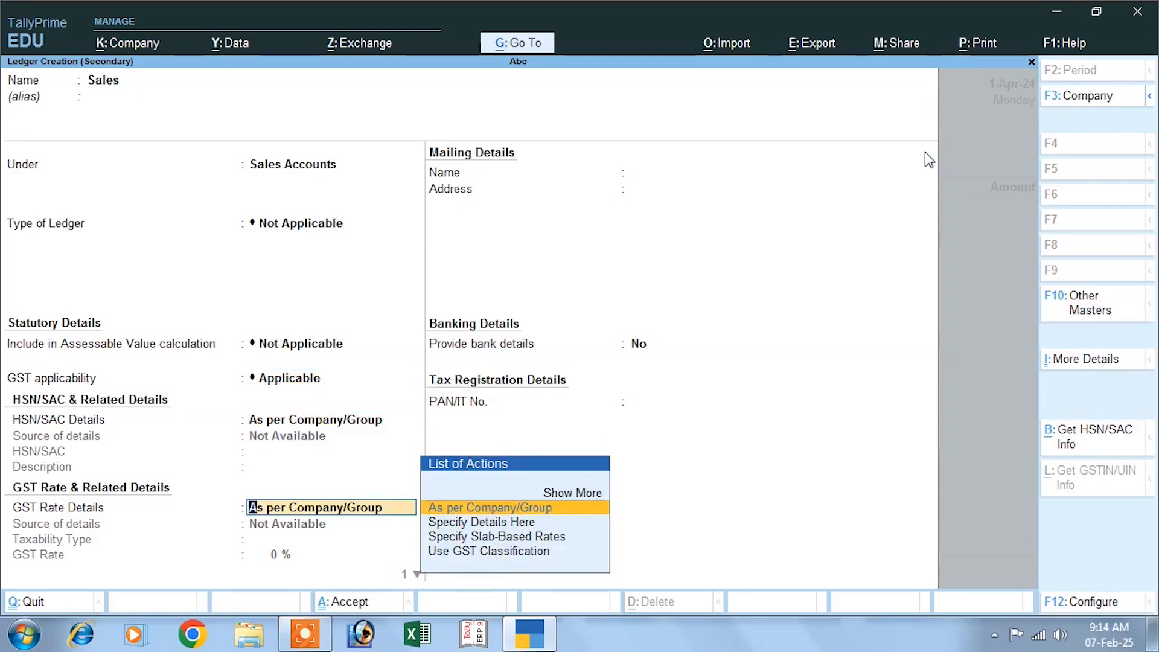
key(Return)
key(Up)
key(Return)
key(Return)
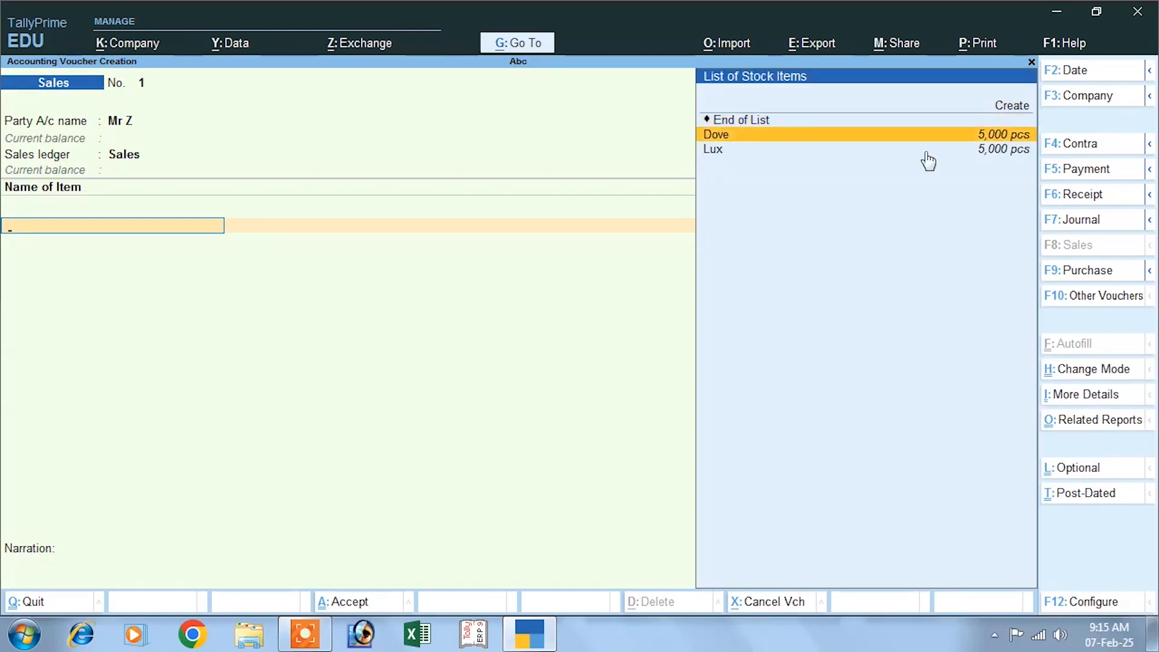
Step: Add the stock item Dove to the sales voucher with quantity 500 pcs at a rate of 60
key(Return)
text(500)
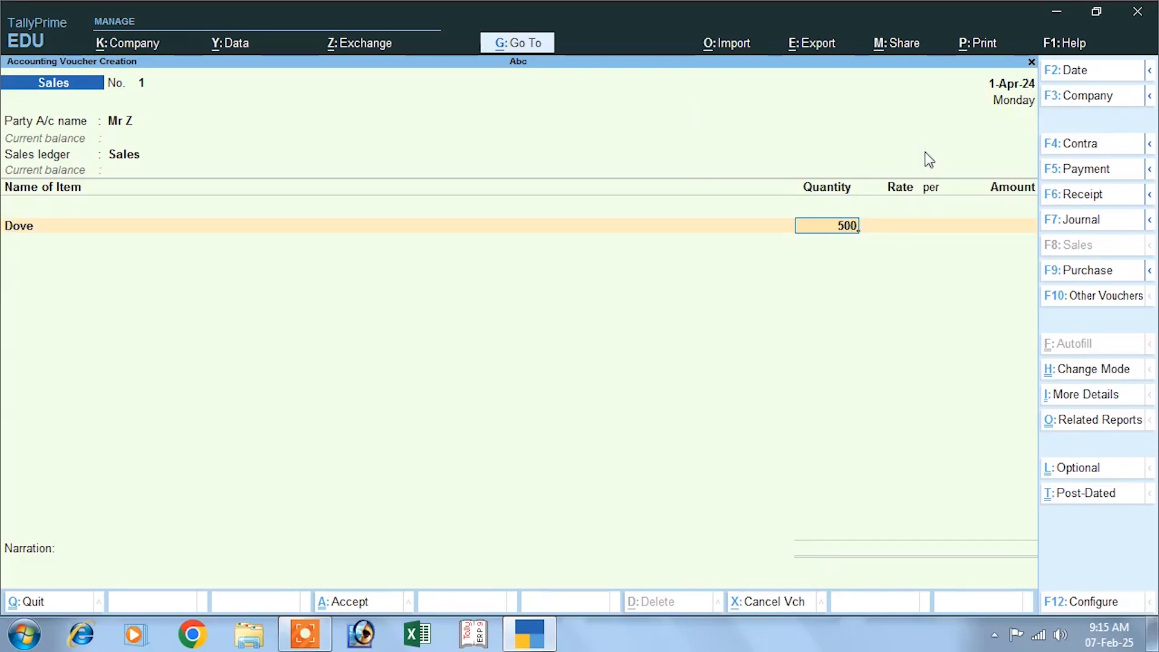
key(Return)
text(60)
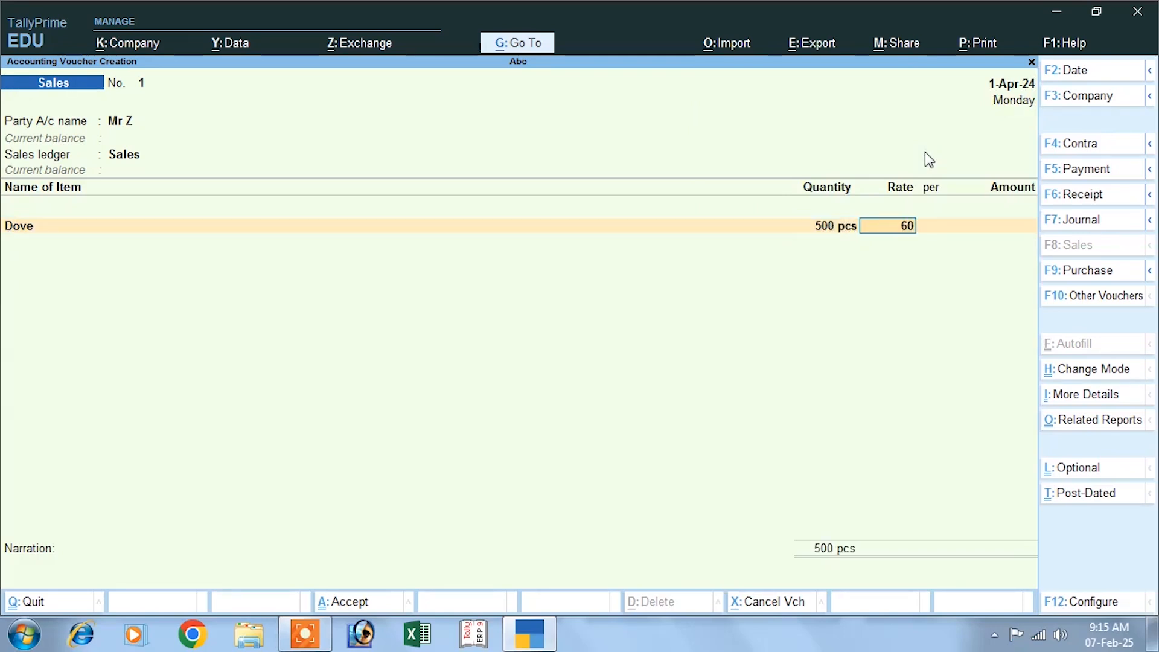
key(Return)
key(Return)
key(Return)
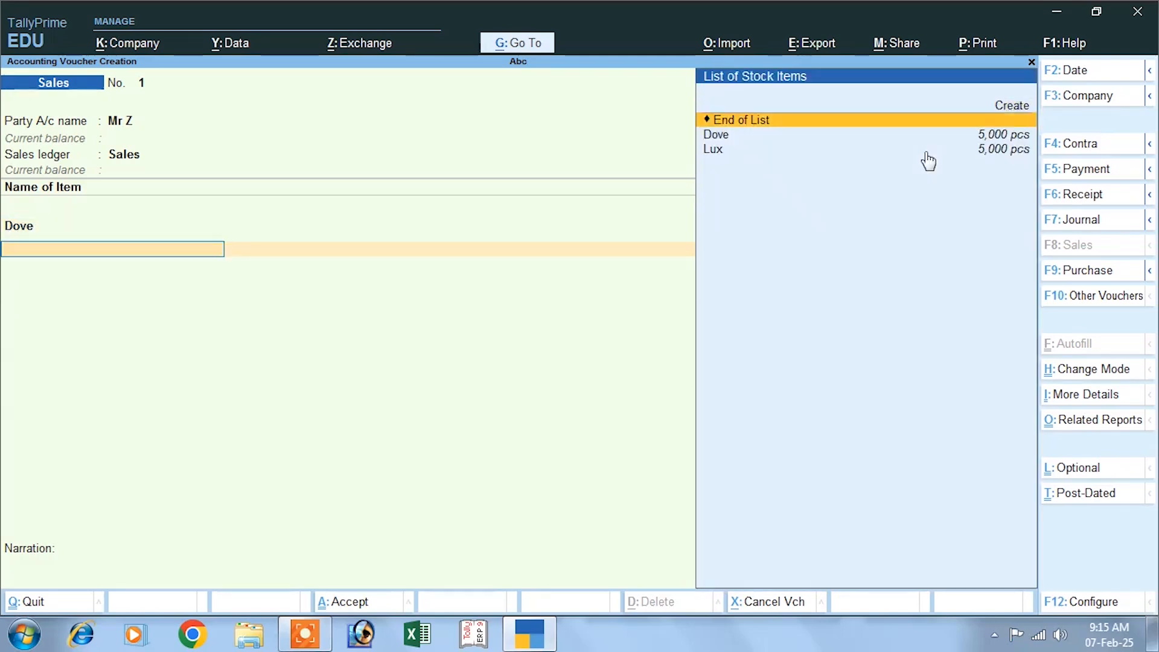
Step: Add the stock item Lux with quantity 500 pcs at a rate of 20 and end the item list
click(927, 152)
text(500)
key(Return)
text(20)
key(Return)
key(Return)
key(Return)
key(Return)
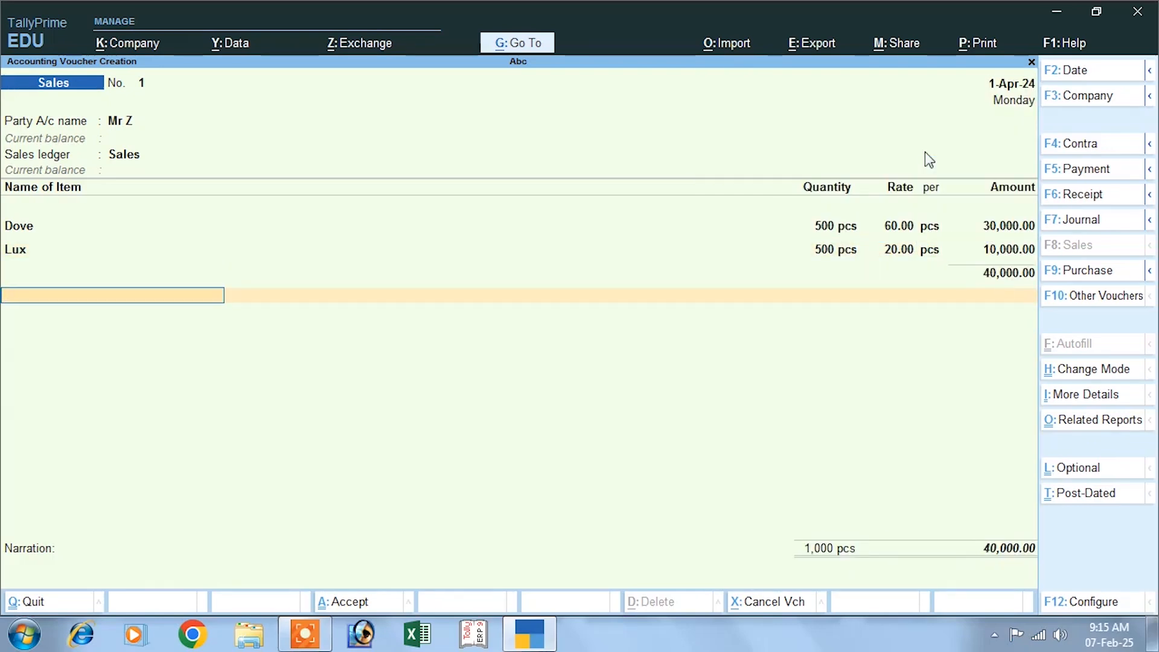
Step: Add the Cgst and Sgst ledgers below the items with their calculated tax amounts and end the ledger list
text(Cgs)
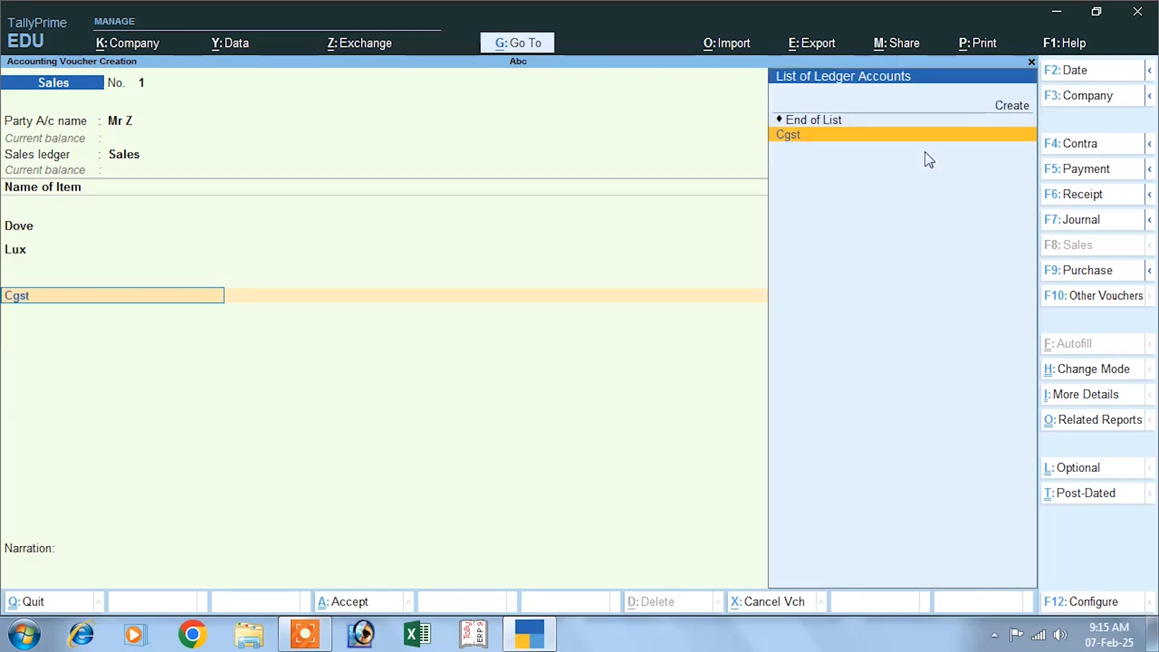
text(t)
key(Return)
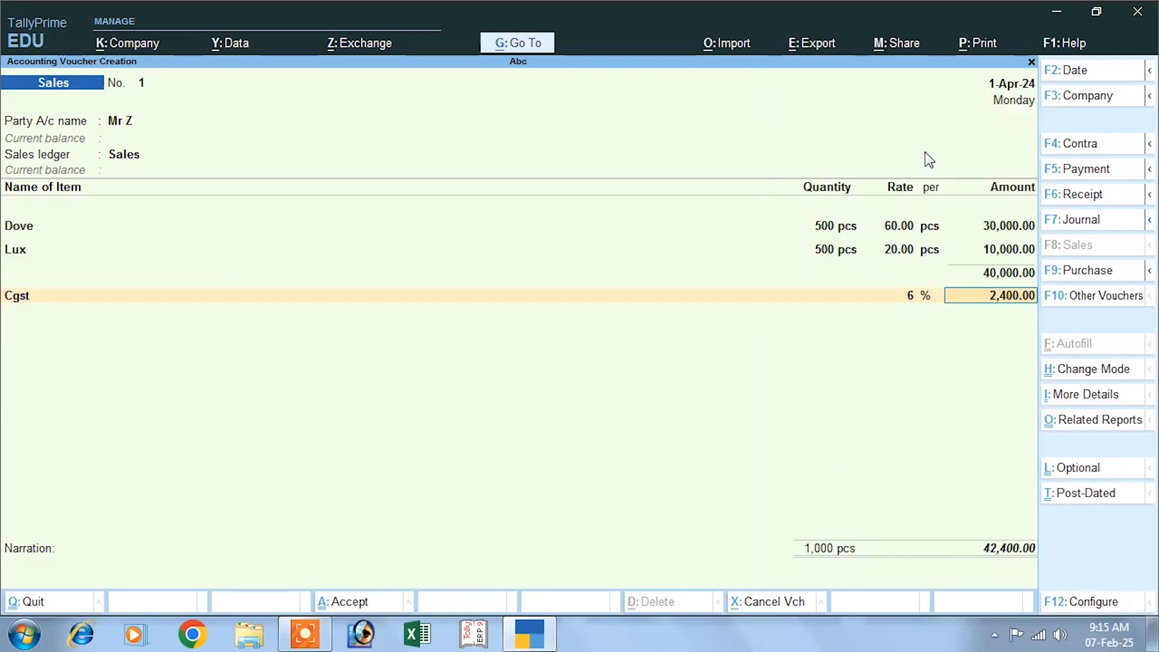
key(Return)
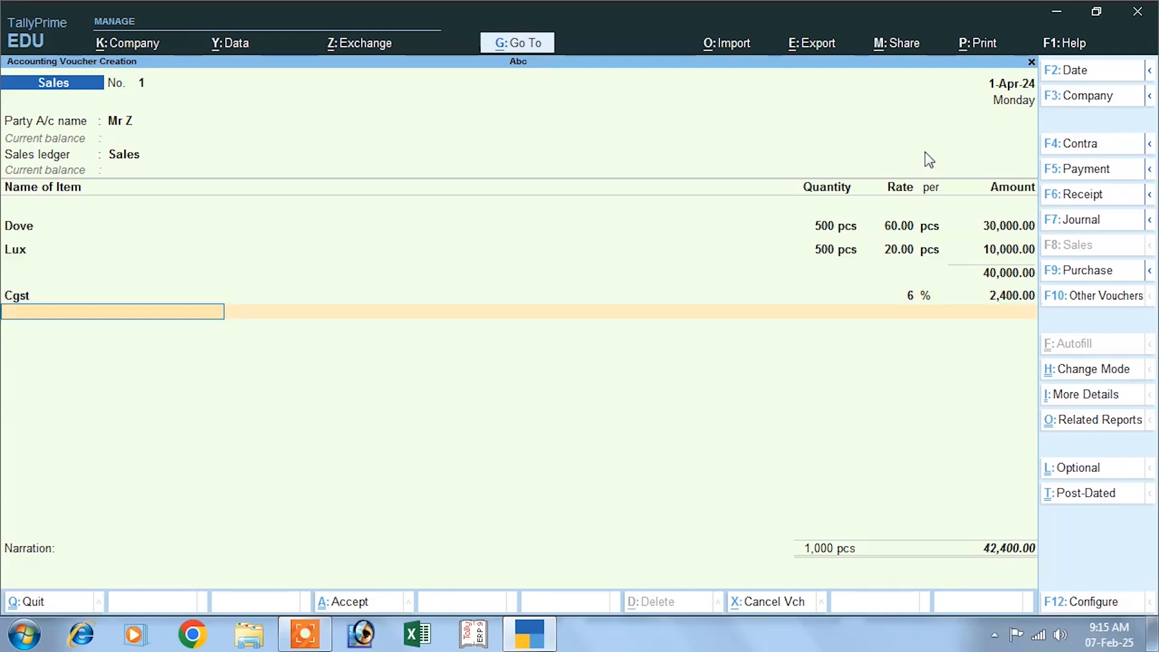
text(Sgs)
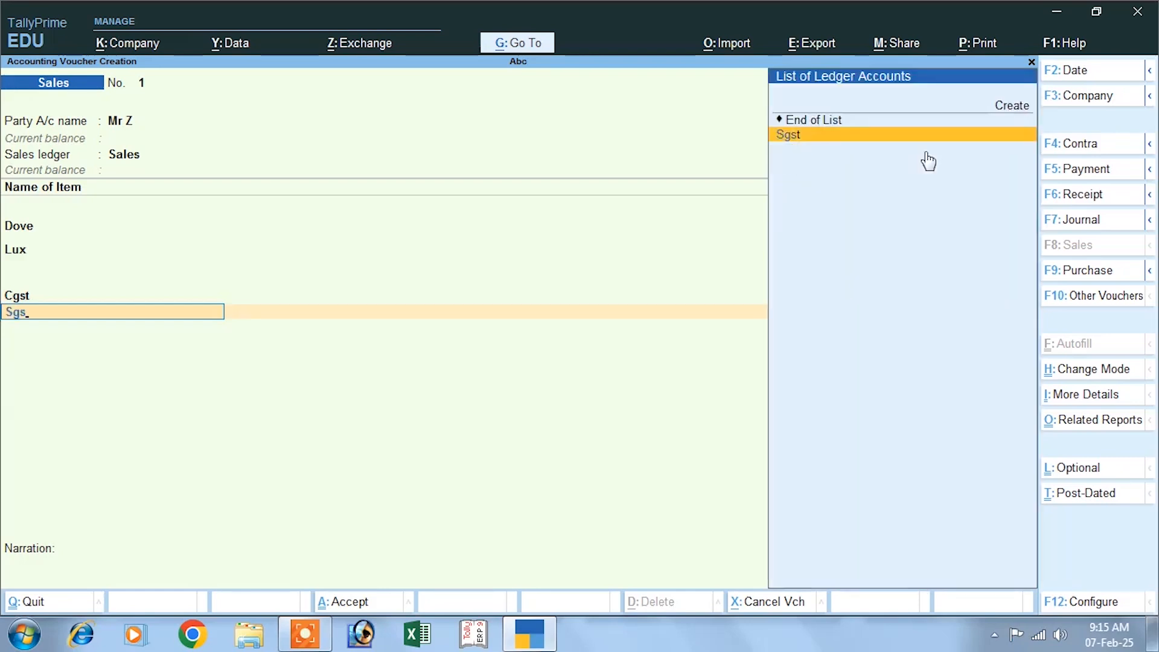
key(Return)
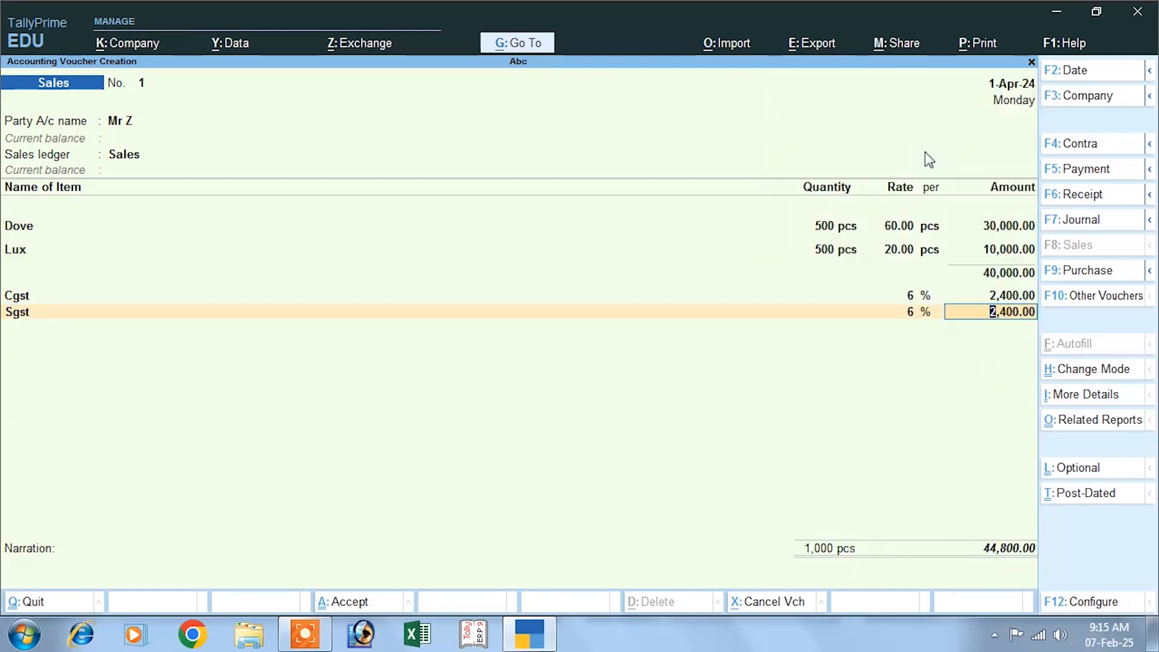
key(Return)
key(Return)
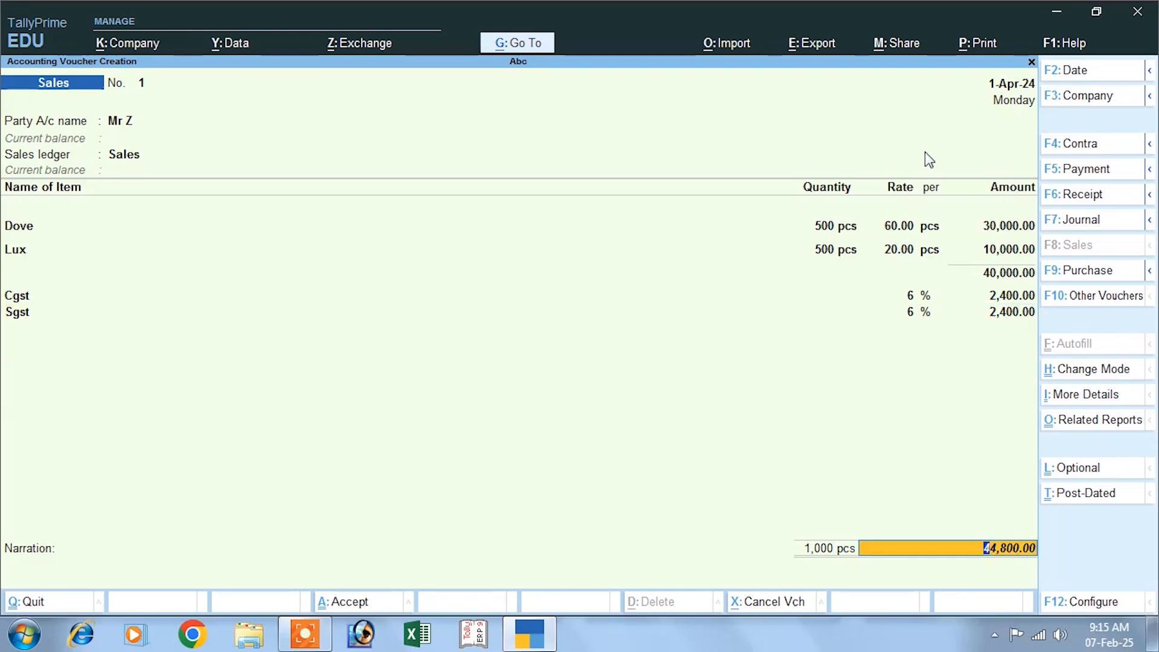
Step: Allocate the sales amount bill-wise as a New Ref named after the customer
key(Return)
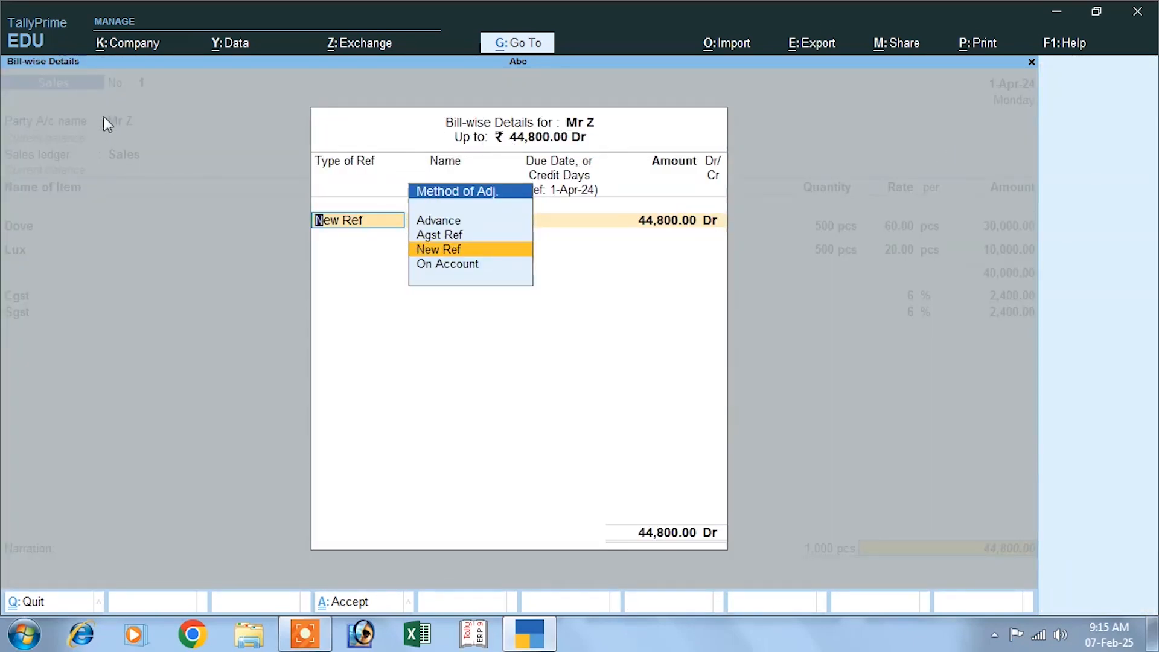
click(439, 249)
text(Mr Z)
key(Return)
key(Return)
key(Return)
key(Return)
Step: Enter the narration "being credit sold" and save the sales voucher
text(being)
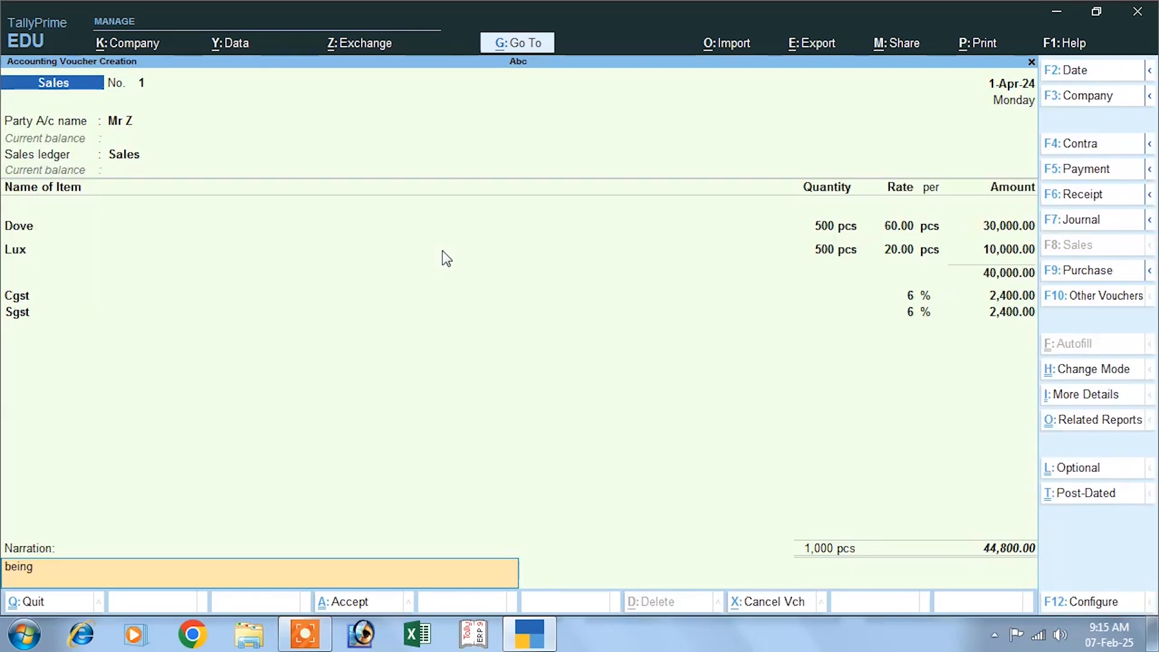
text( credit sold)
key(Return)
key(Return)
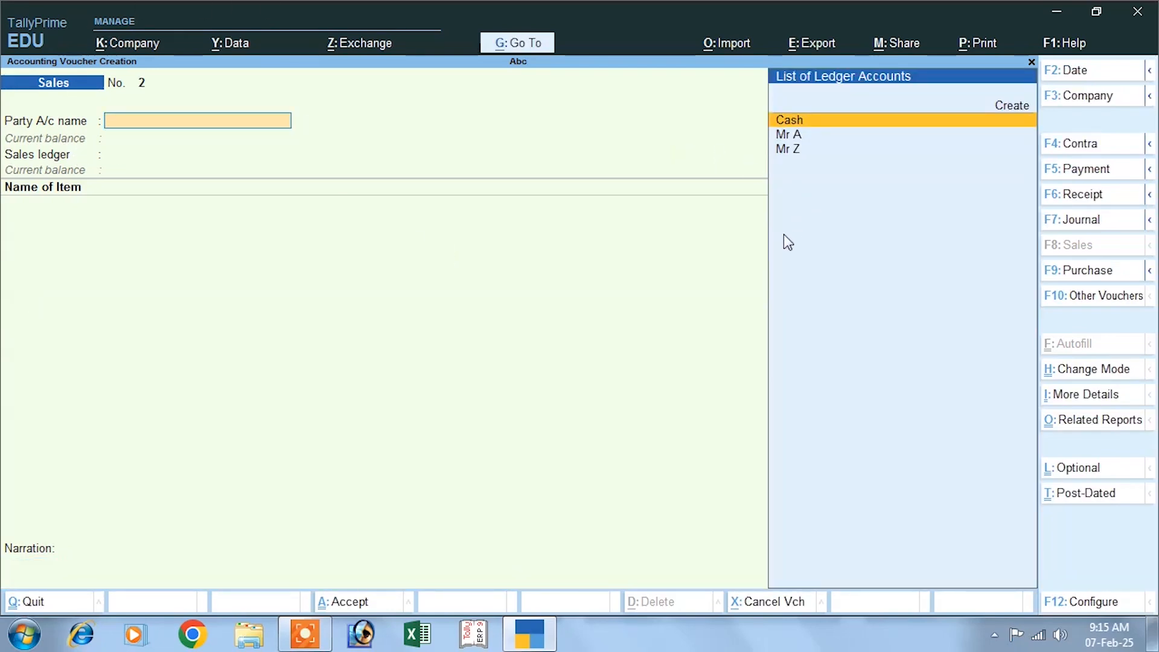
Step: Start a receipt voucher and credit the credit-sale customer's ledger with 44,800
click(1062, 196)
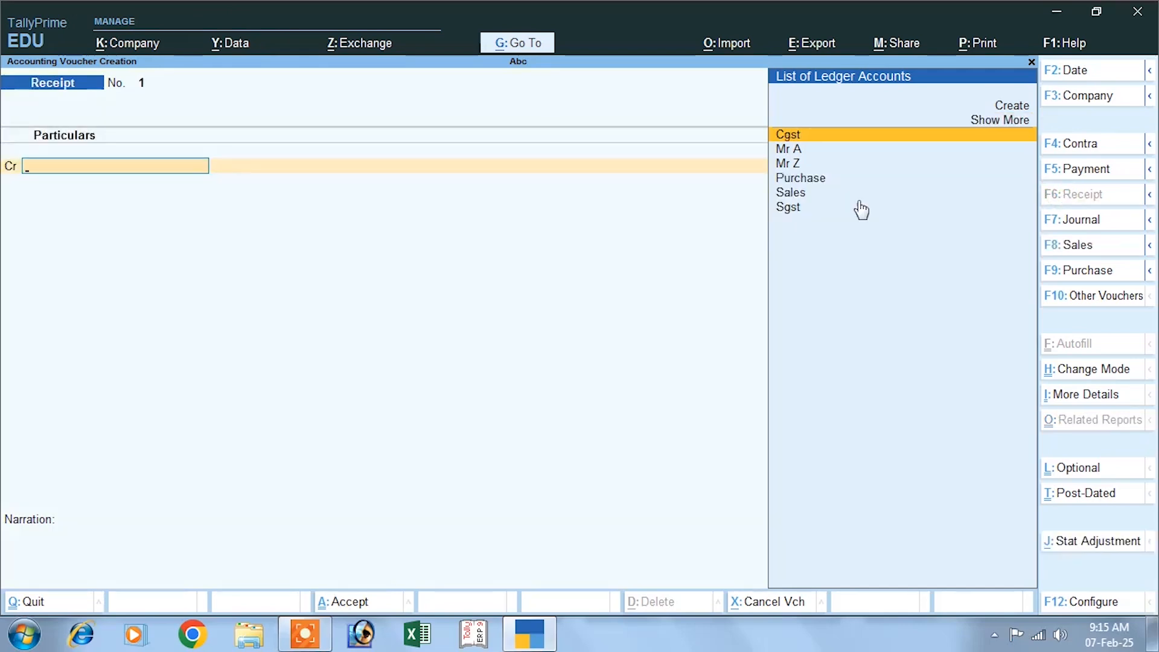
click(784, 165)
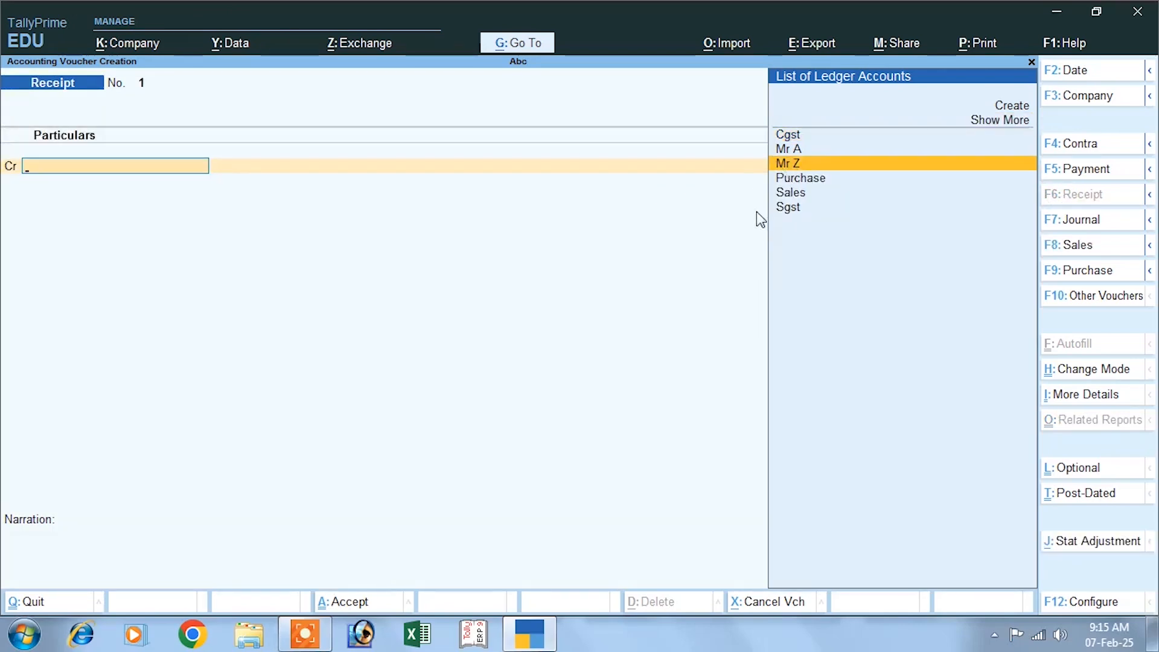
key(Return)
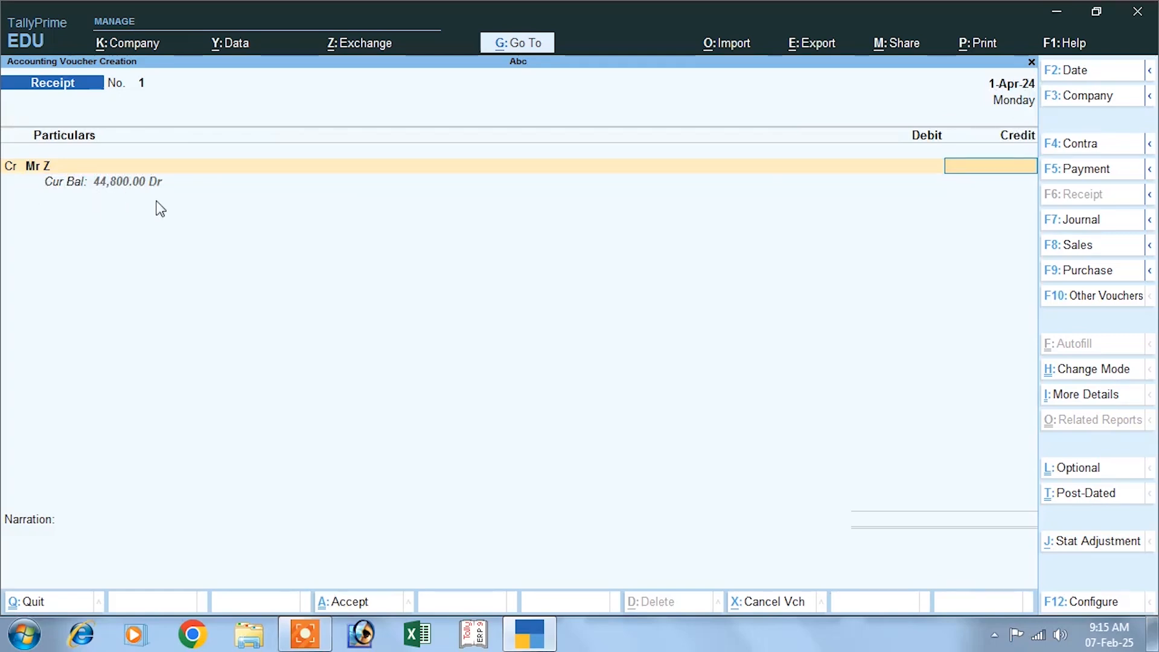
text(44,800)
key(Return)
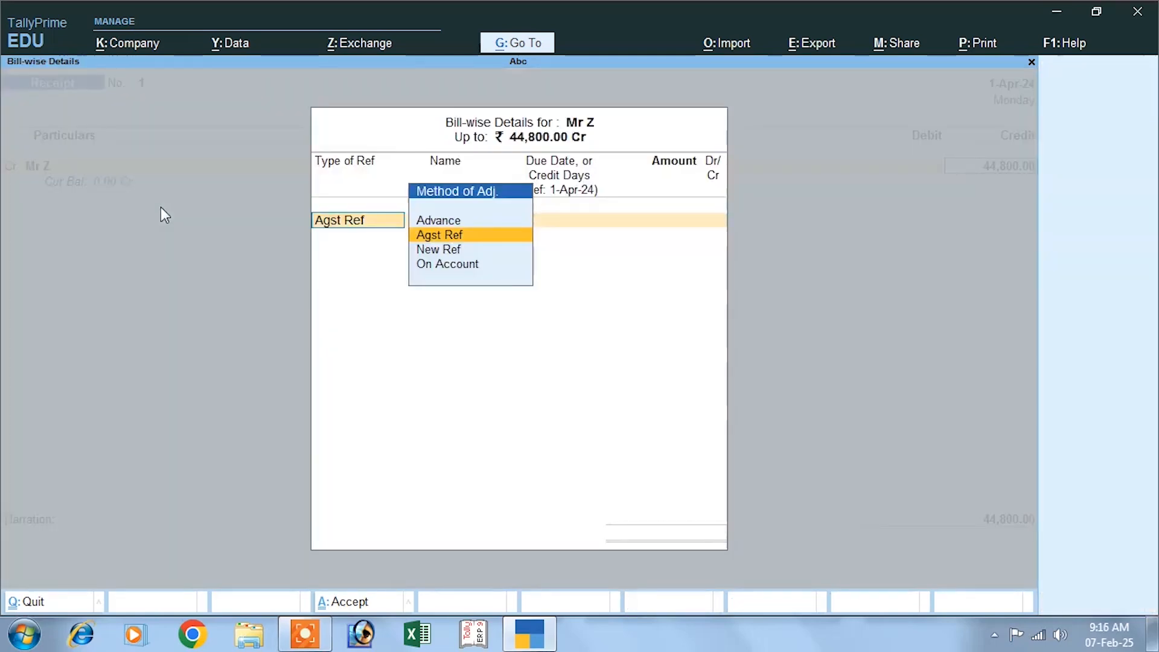
Step: Allocate the full 44,800 receipt bill-wise as an Agst Ref to the customer's outstanding sales bill
key(Return)
key(Return)
key(Return)
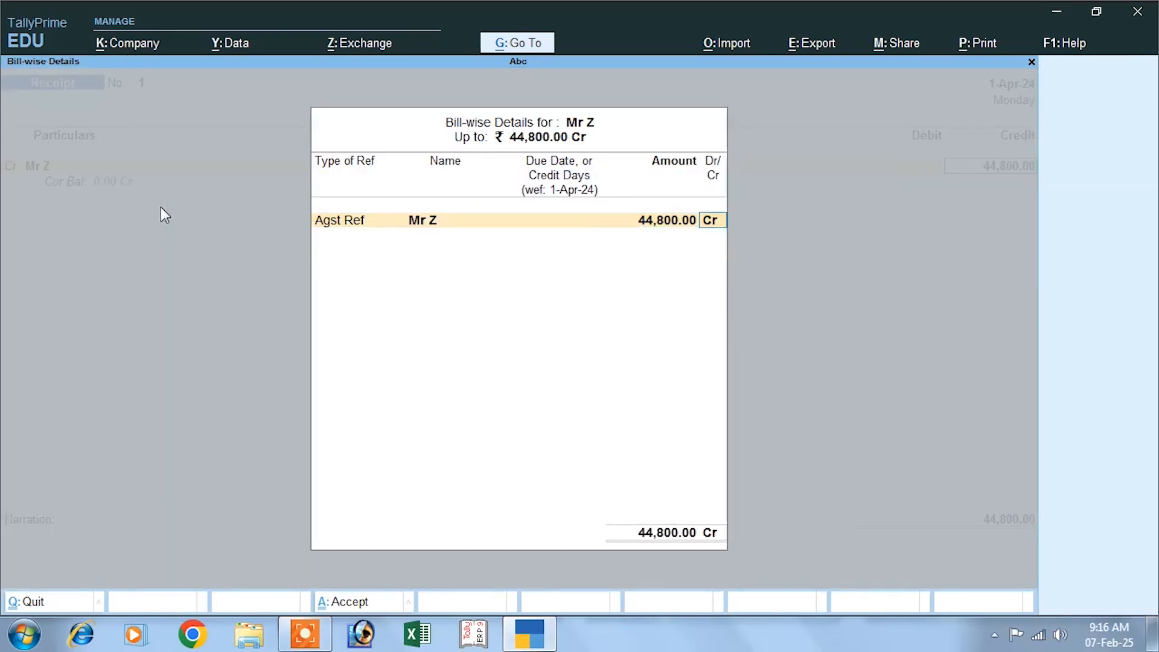
key(Return)
Step: Debit the Cash ledger with 44,800 to balance the receipt
key(Down)
key(Down)
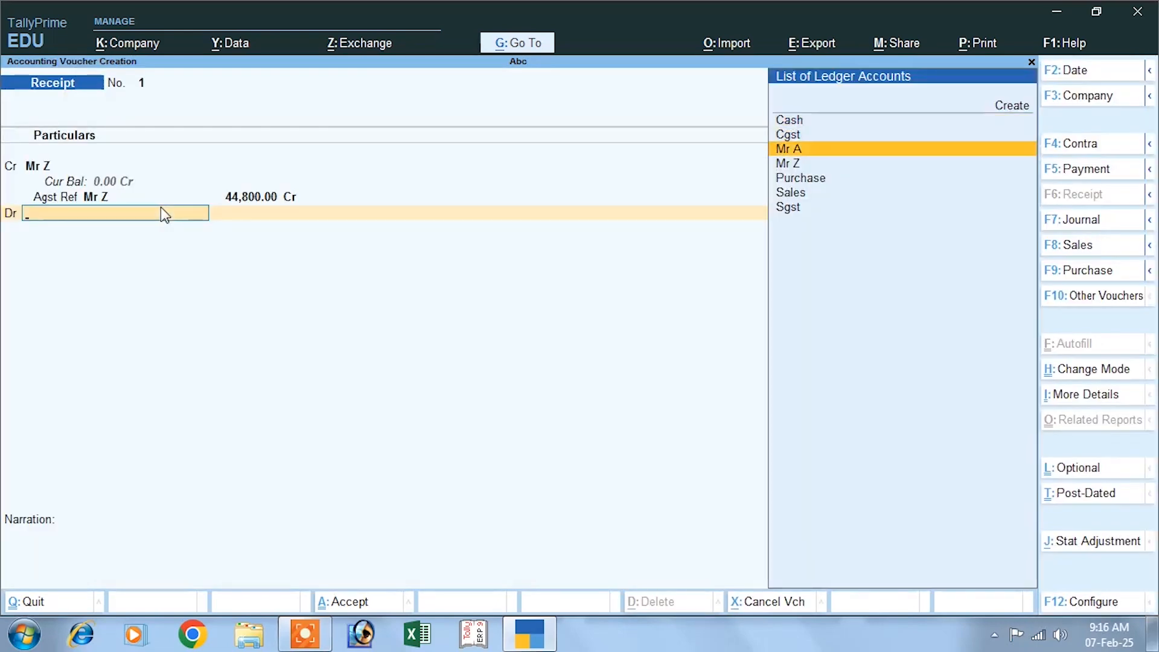
key(Up)
key(Up)
key(Return)
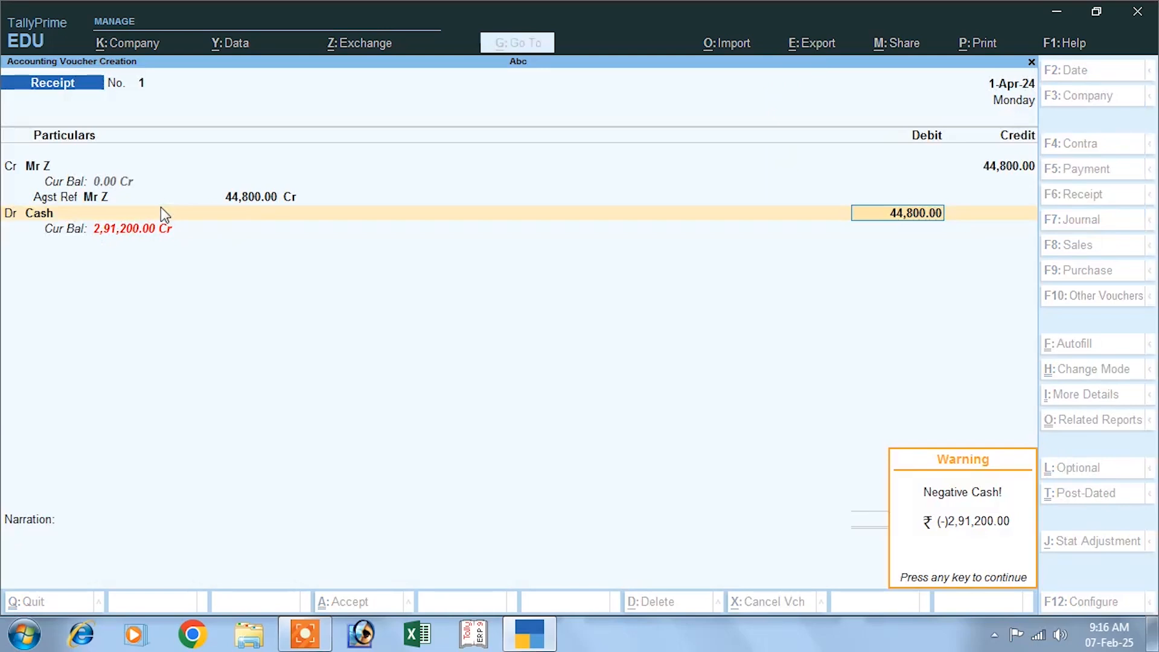
key(Return)
Step: Enter the narration "being cash receipt" and save the receipt voucher
text(cash)
key(BackSpace)
key(BackSpace)
key(BackSpace)
key(BackSpace)
text(being c)
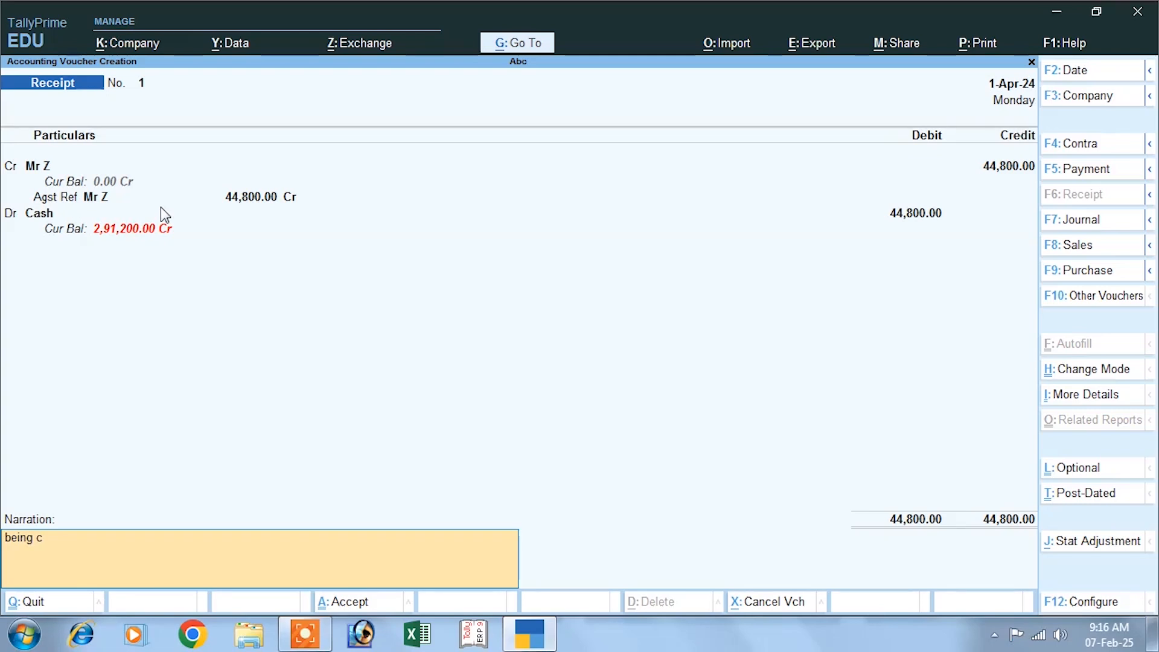
text(ash receipt)
key(Return)
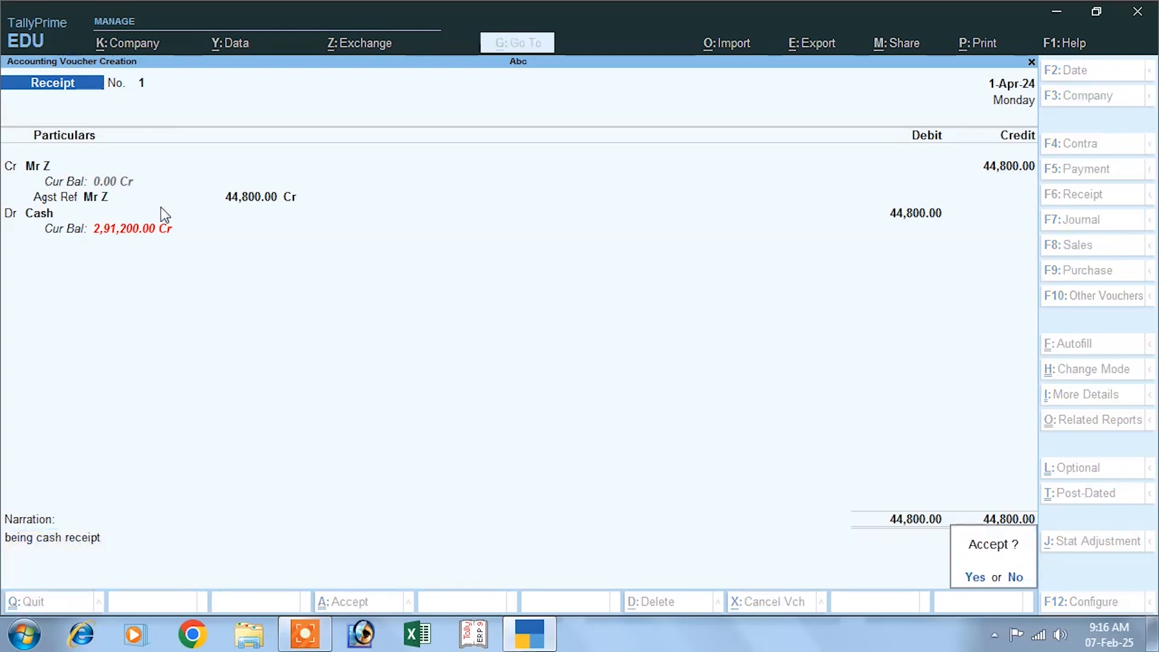
key(Return)
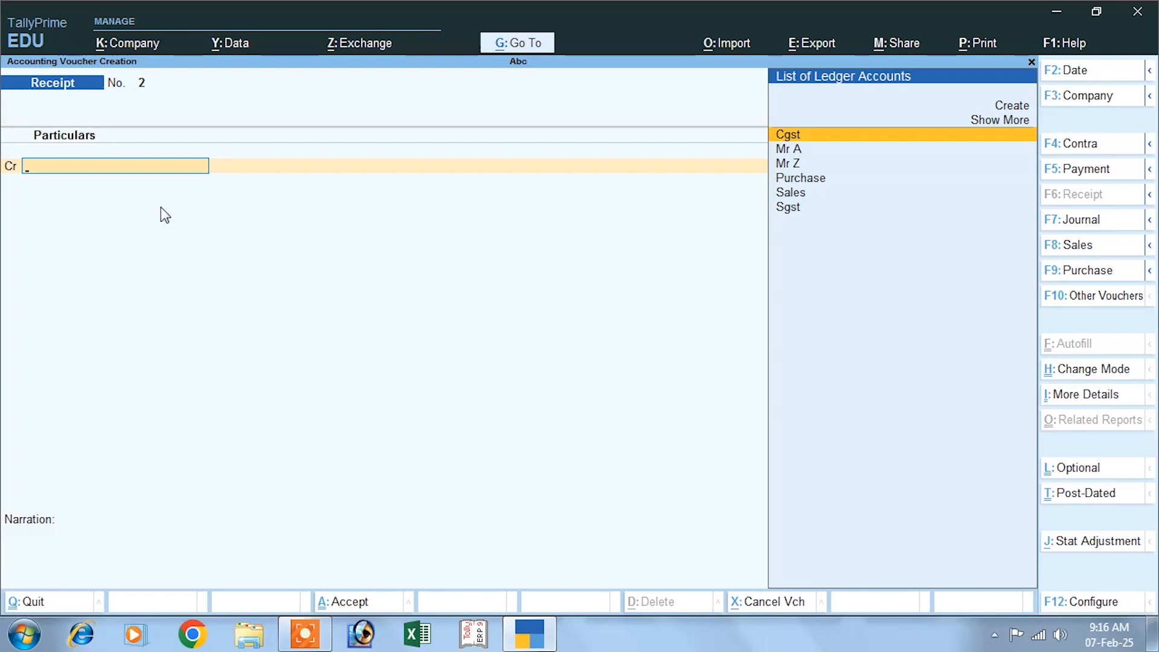